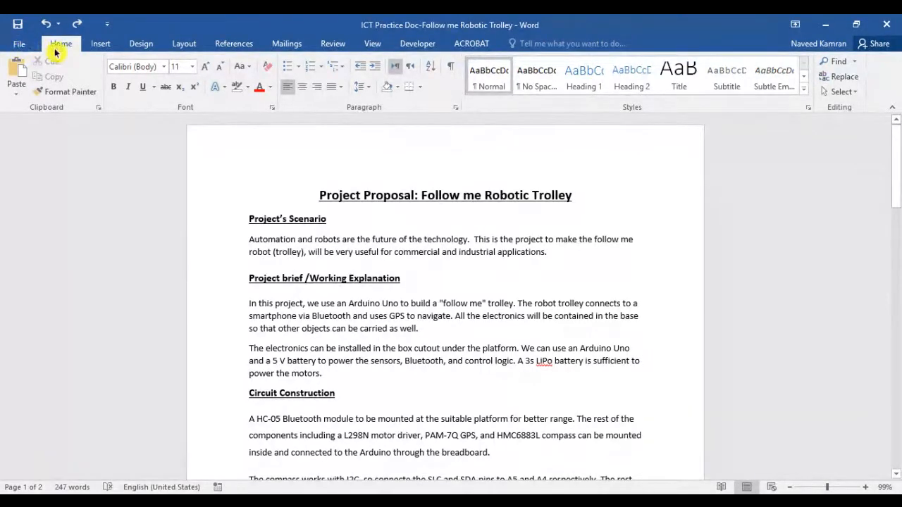
left_click(22, 45)
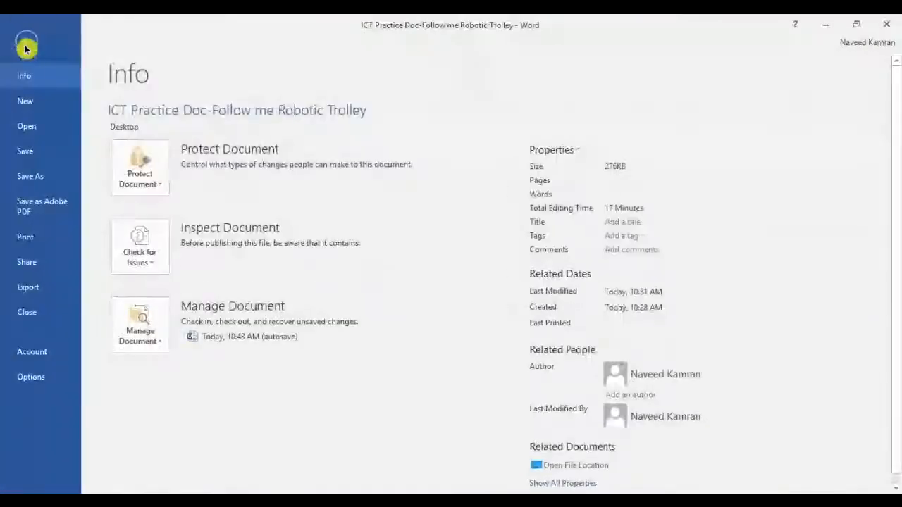
left_click(26, 44)
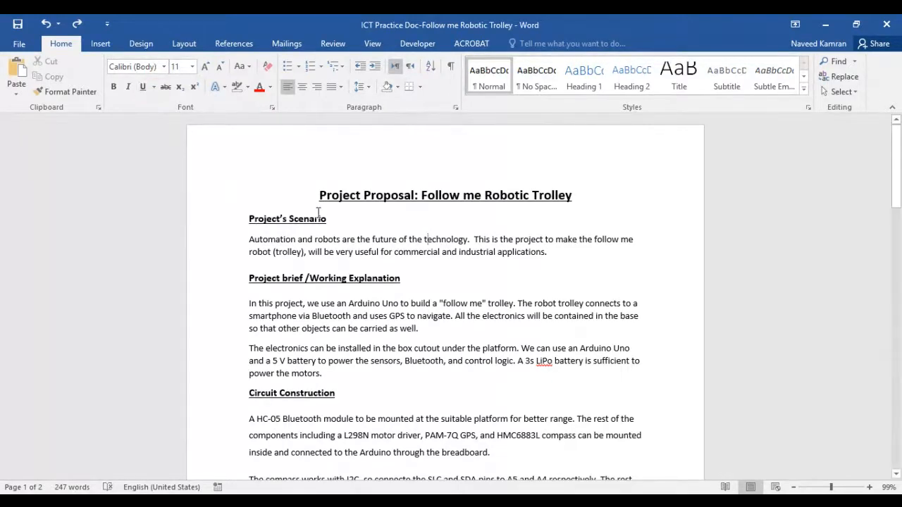
Step: Examine the proposal's formatting from the title through the body sections and block diagram to the Components list
scroll(415, 321, "down", 15)
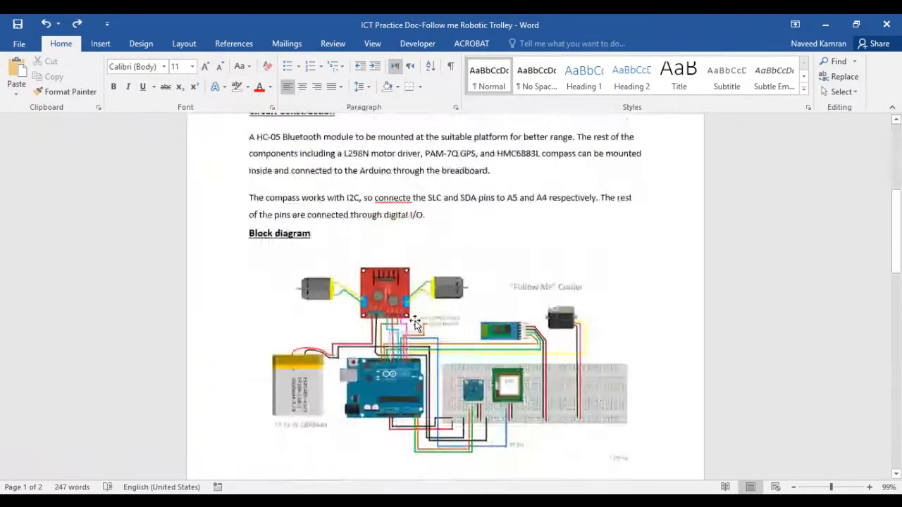
scroll(414, 320, "up", 10)
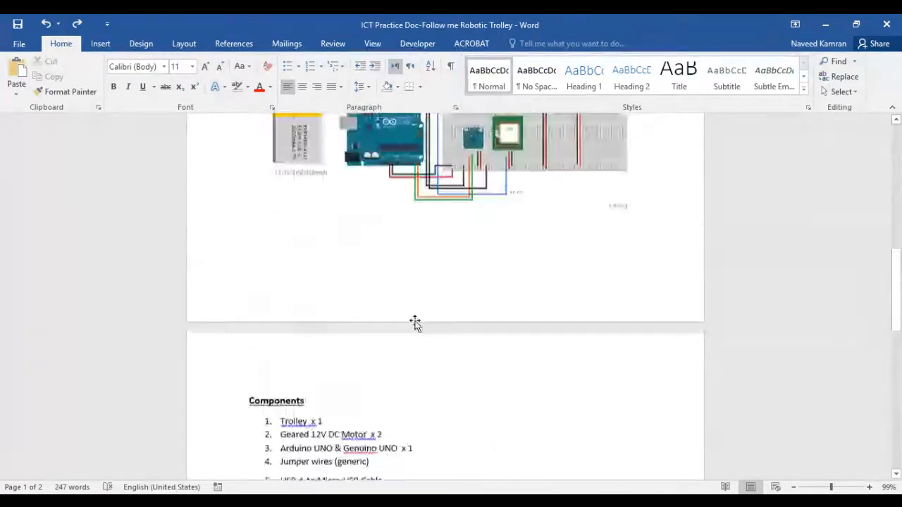
scroll(415, 320, "up", 5)
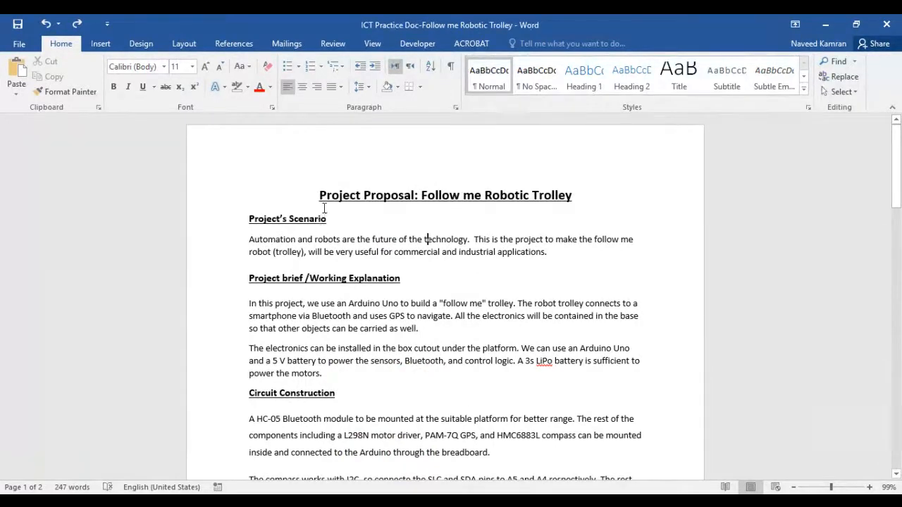
left_click_drag(320, 196, 573, 197)
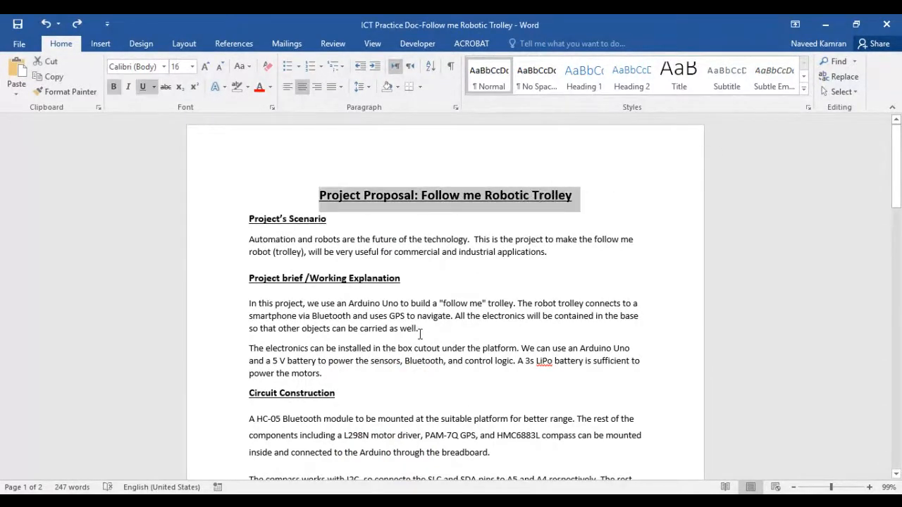
scroll(419, 336, "down", 5)
scroll(421, 335, "up", 3)
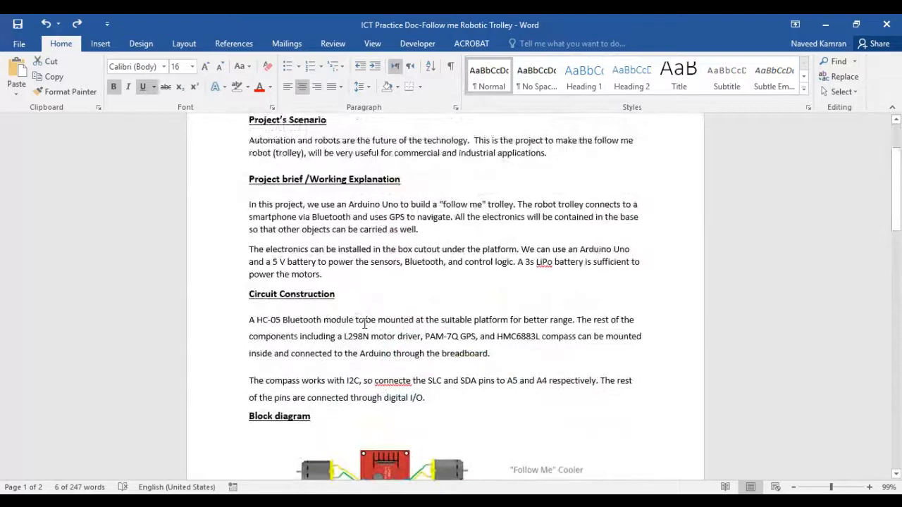
scroll(365, 326, "down", 4)
scroll(404, 260, "down", 3)
scroll(404, 260, "up", 2)
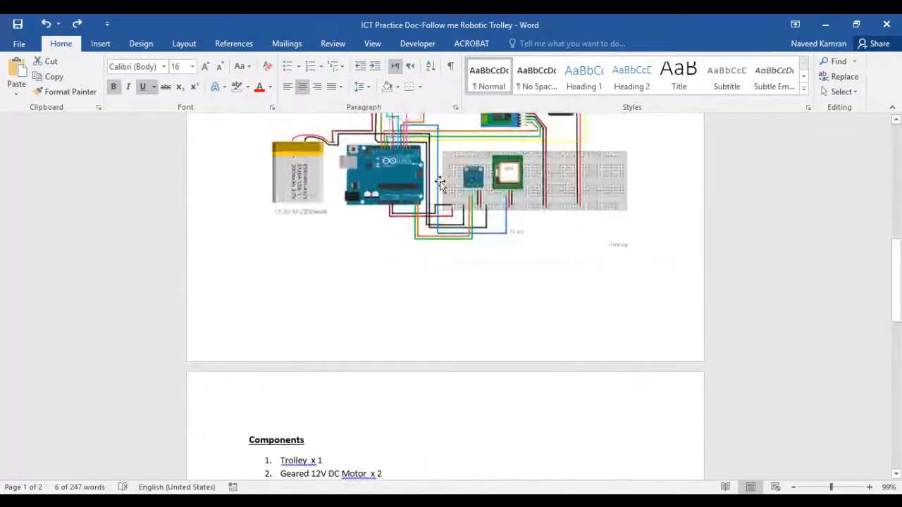
left_click(405, 243)
scroll(405, 275, "down", 3)
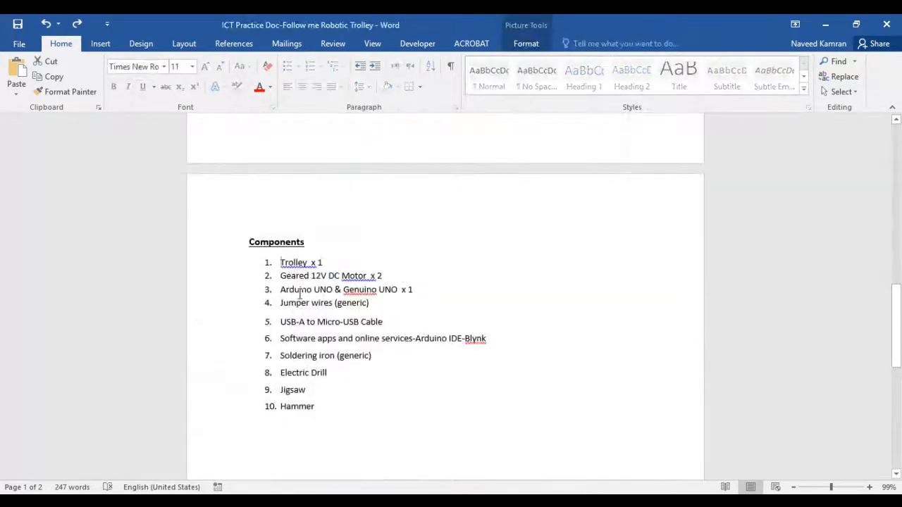
left_click_drag(281, 263, 328, 409)
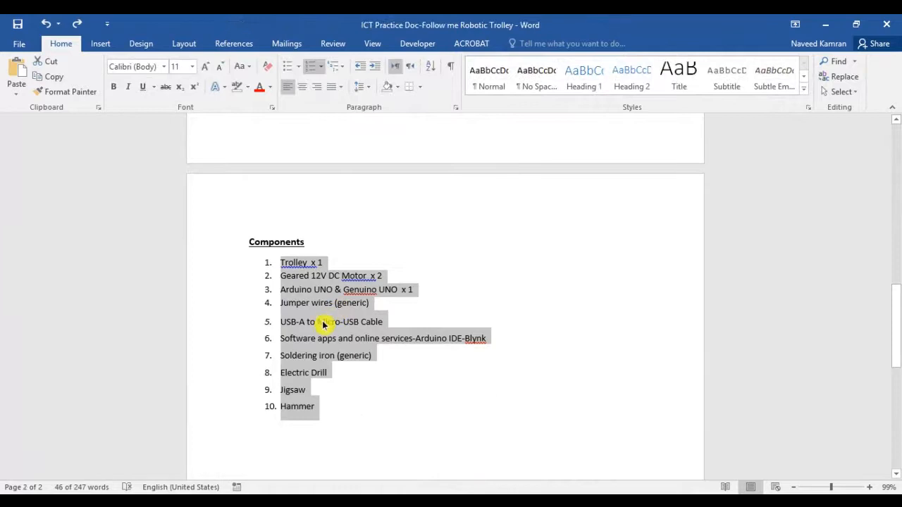
scroll(321, 342, "up", 3)
scroll(320, 342, "up", 11)
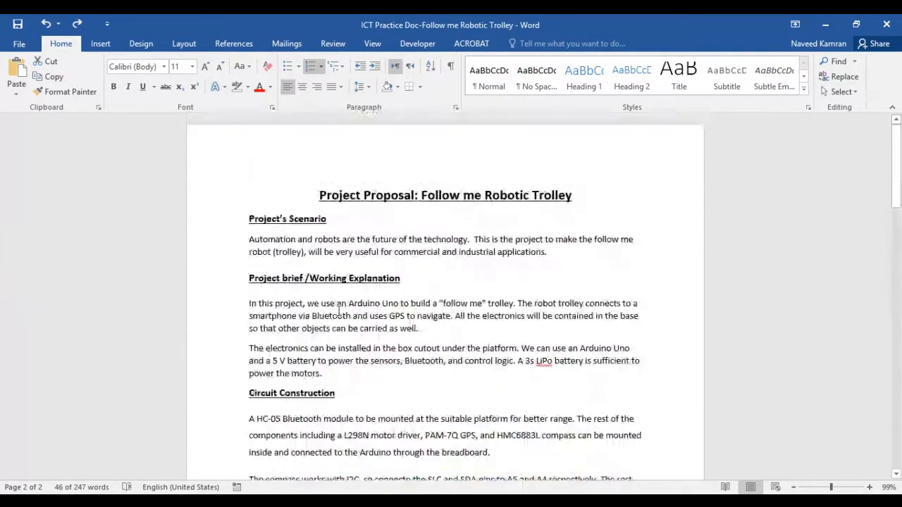
left_click(338, 308)
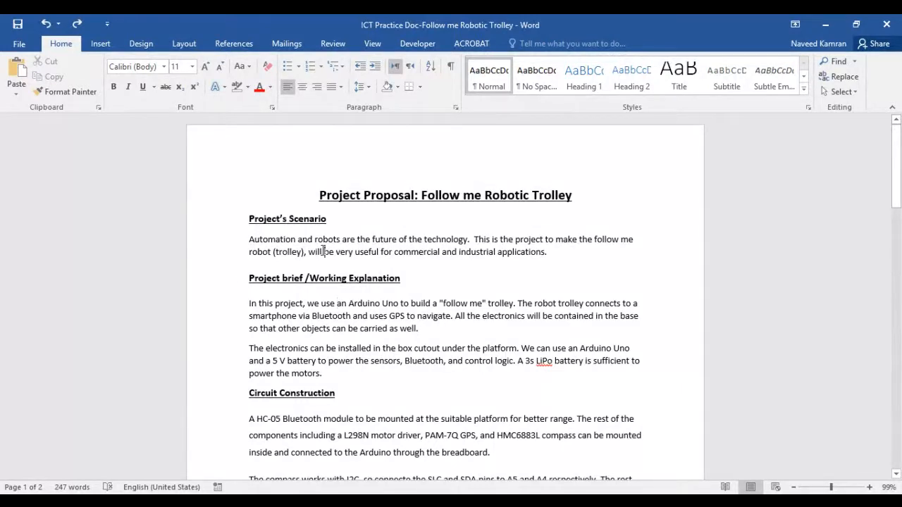
Step: Remove bold and underline from the entire document and set all of its text to font size 11
key("ctrl+a")
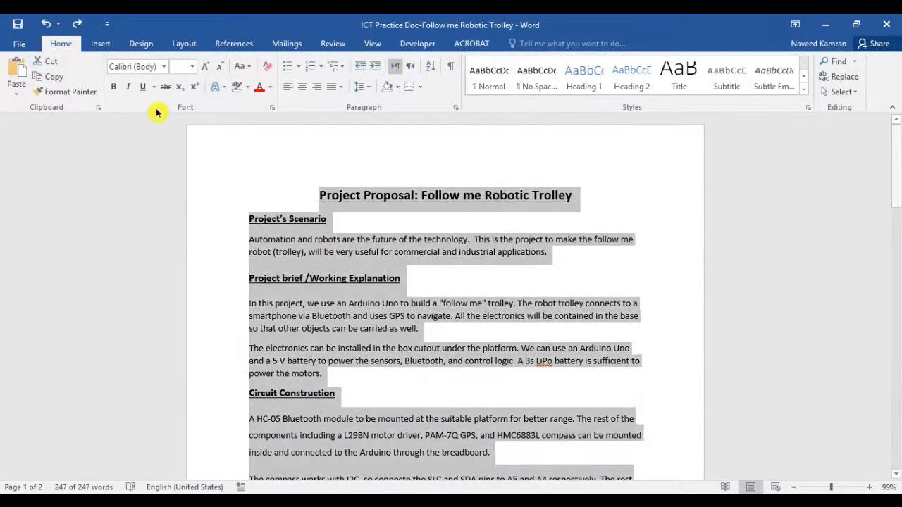
left_click(113, 86)
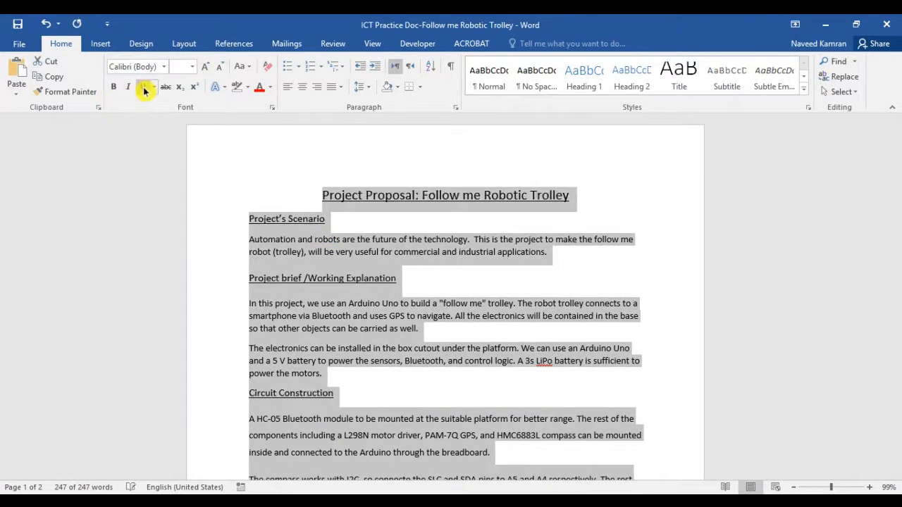
left_click(143, 86)
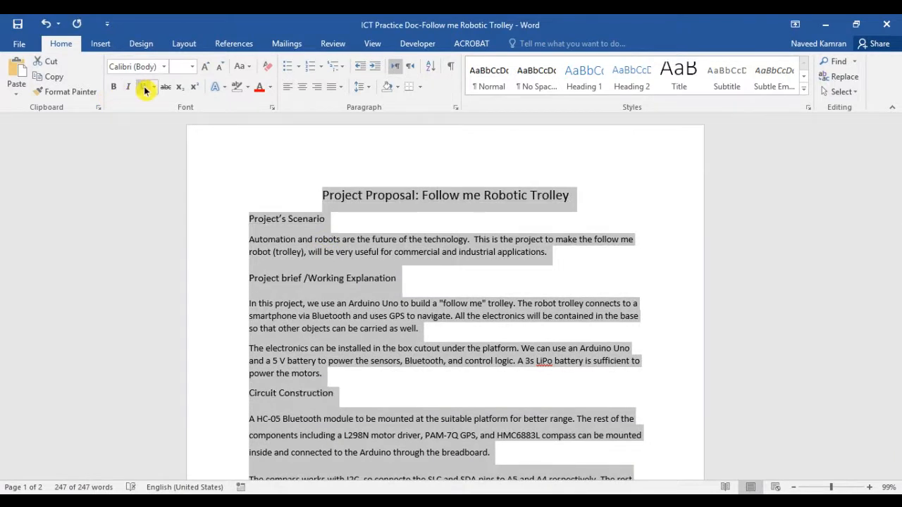
left_click(191, 66)
left_click(176, 119)
left_click(406, 321)
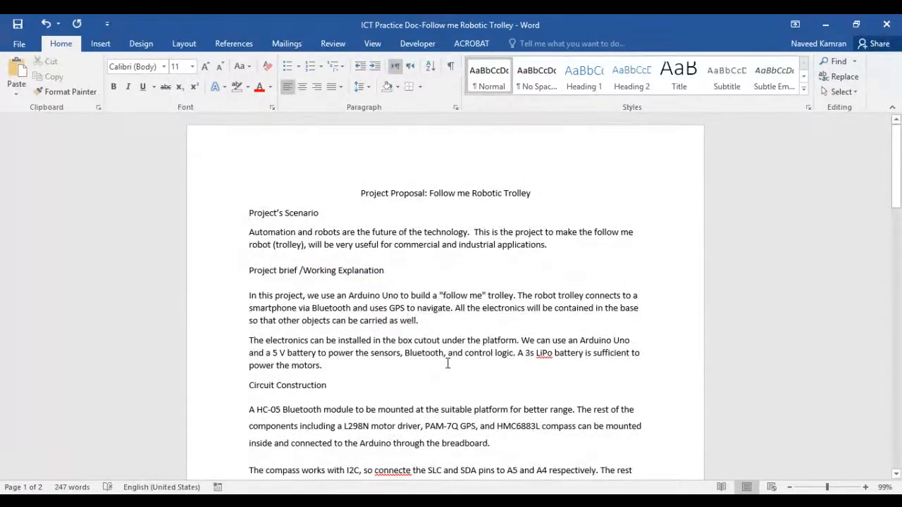
scroll(447, 363, "down", 20)
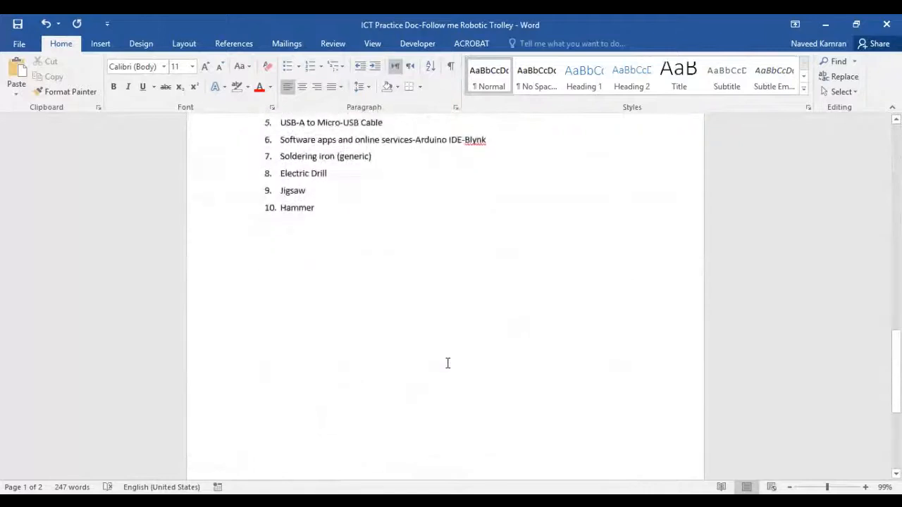
scroll(448, 363, "up", 12)
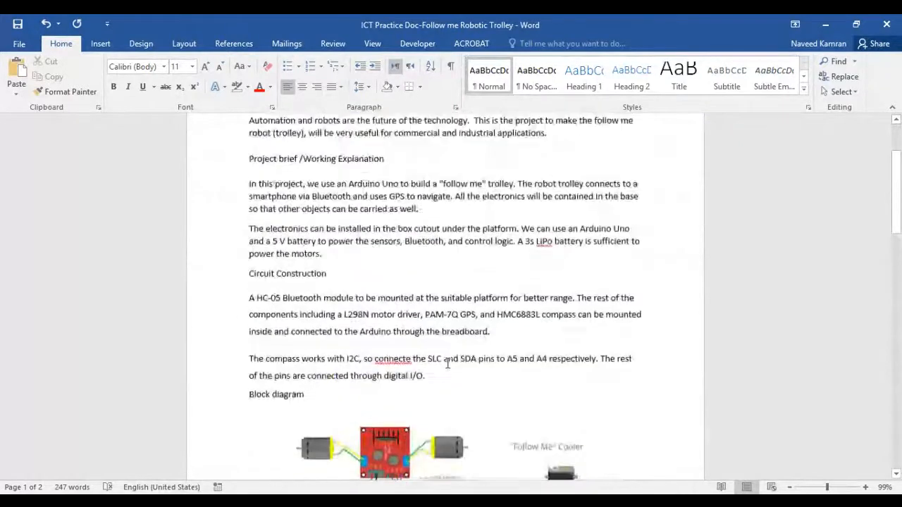
scroll(447, 363, "up", 3)
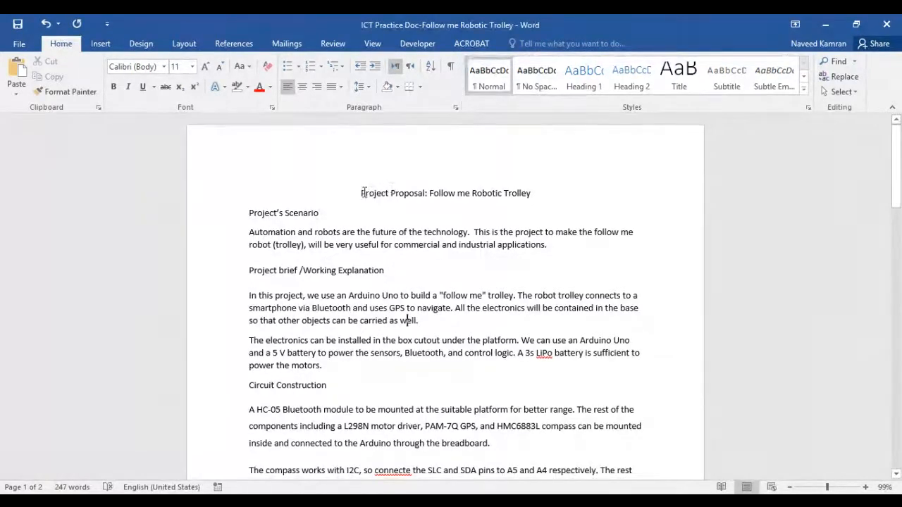
Step: Look through the available styles and apply the Title style to the line 'Project Proposal: Follow me Robotic Trolley'
left_click_drag(361, 193, 528, 193)
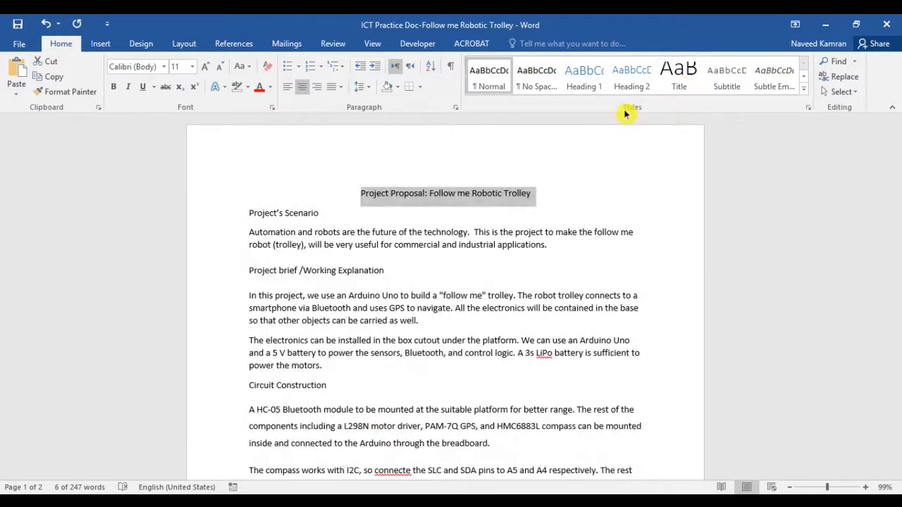
left_click(807, 108)
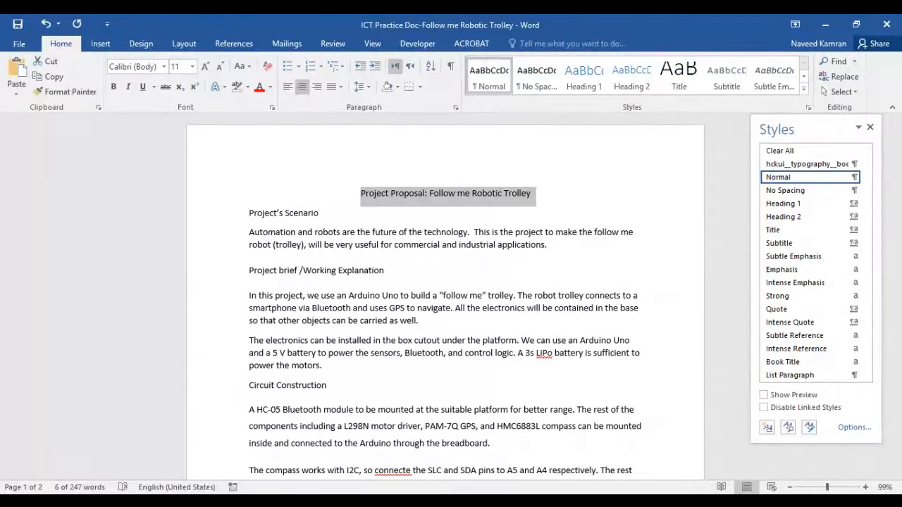
left_click(803, 88)
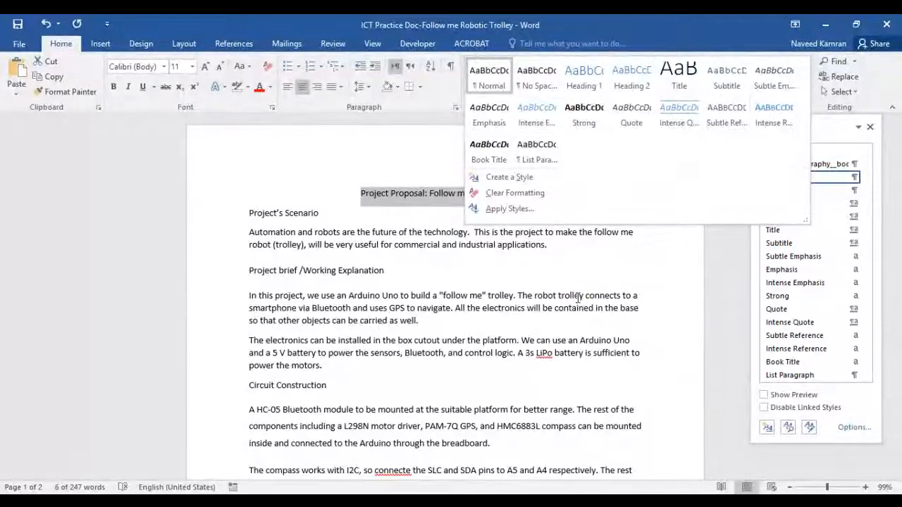
left_click(717, 262)
left_click(869, 127)
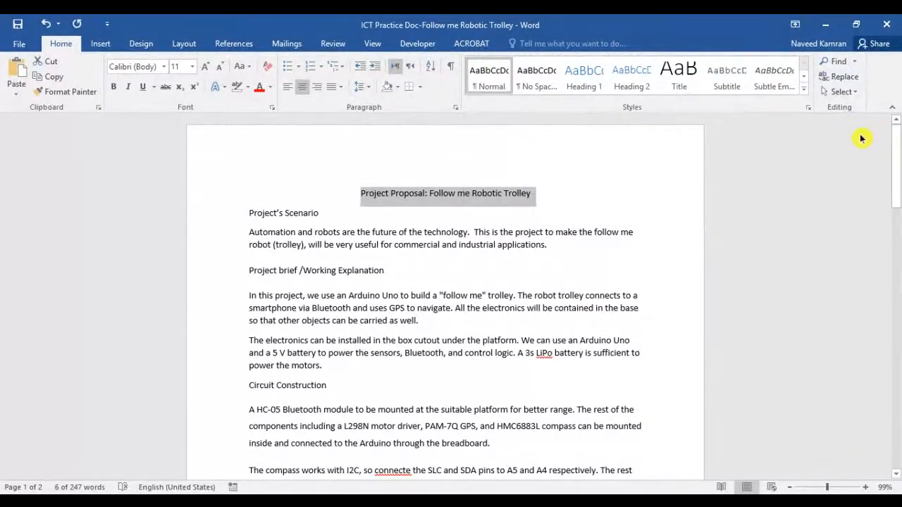
left_click(689, 83)
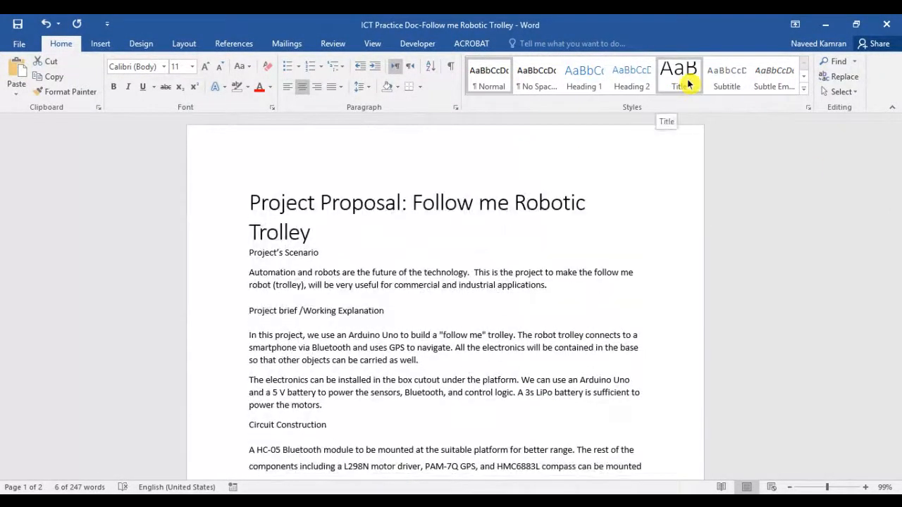
left_click(686, 84)
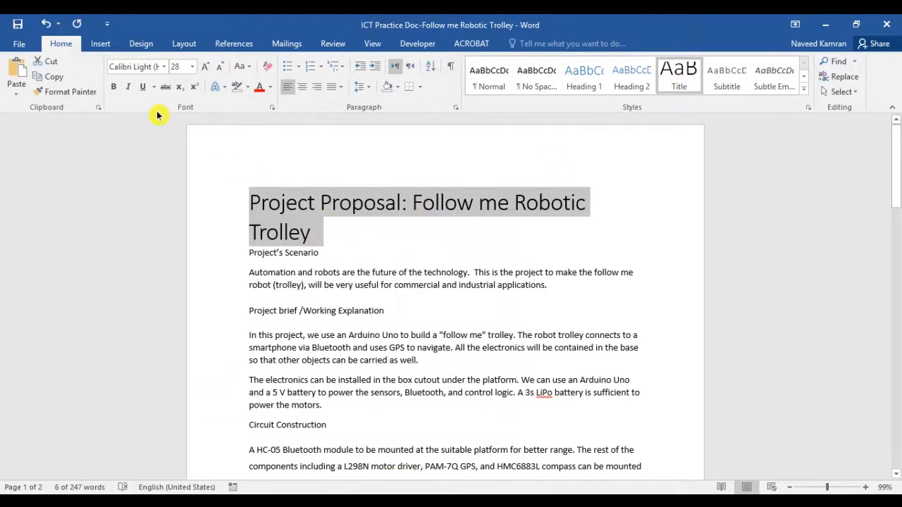
Step: Make the document title bold and underlined, and reduce its font size to 26
left_click(118, 95)
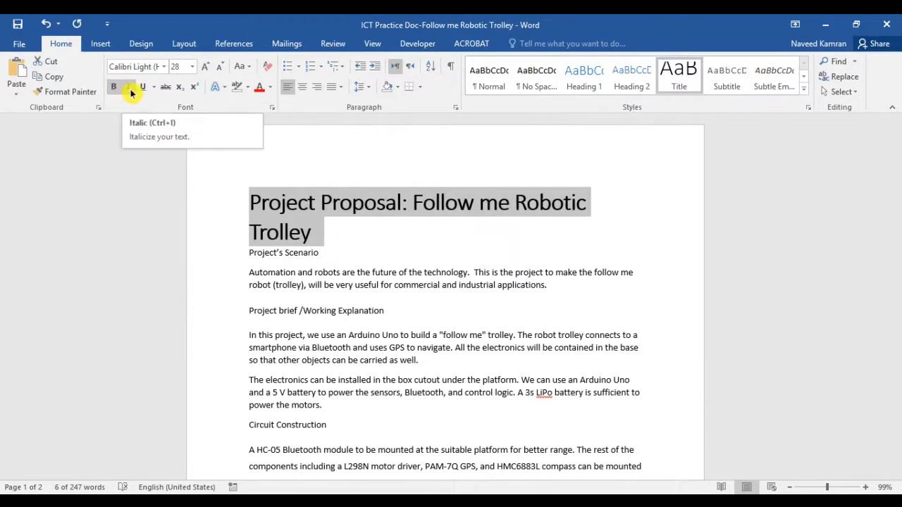
left_click(143, 88)
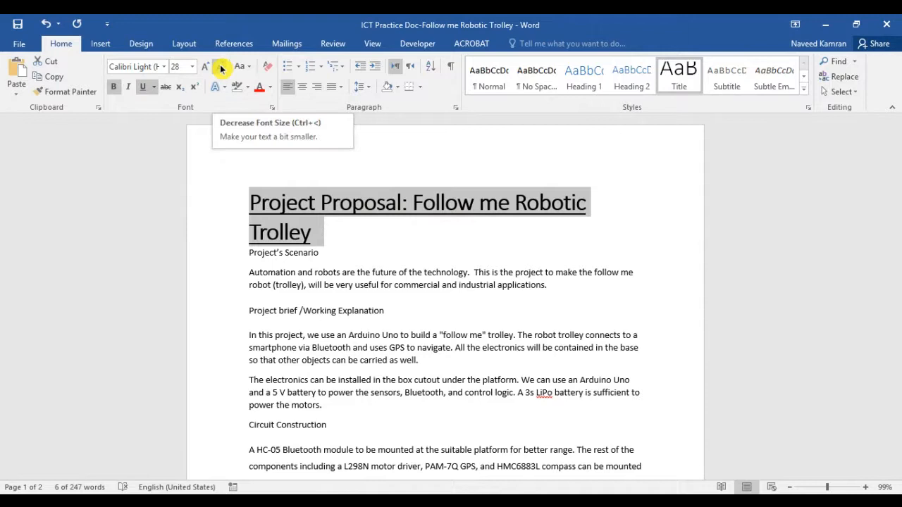
left_click(192, 66)
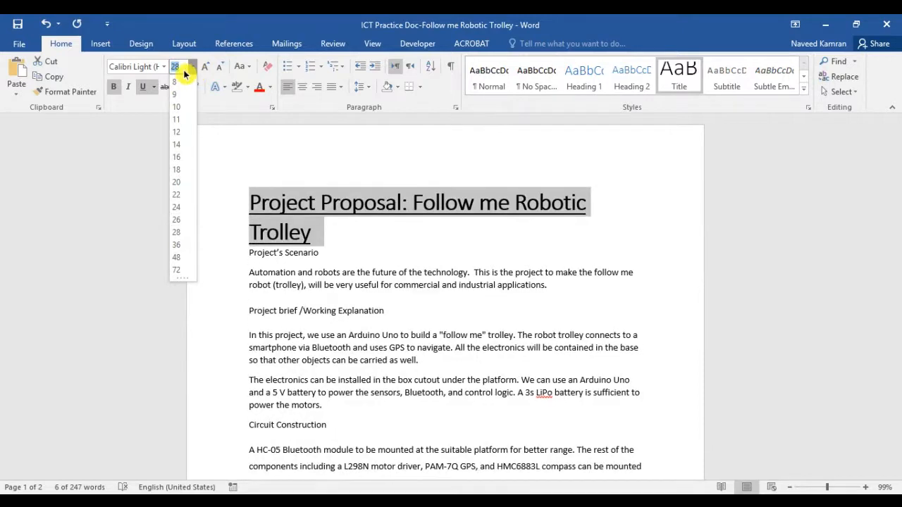
left_click(220, 68)
left_click(219, 69)
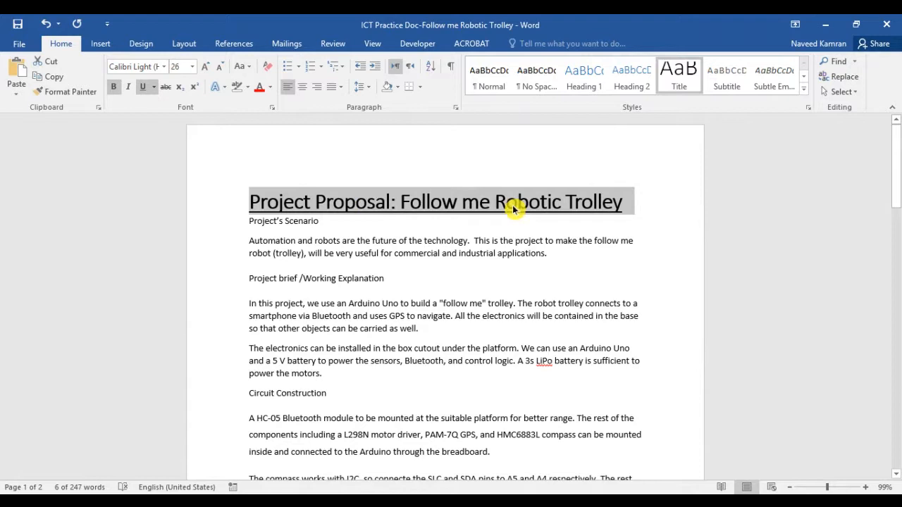
left_click(424, 260)
left_click_drag(250, 221, 322, 222)
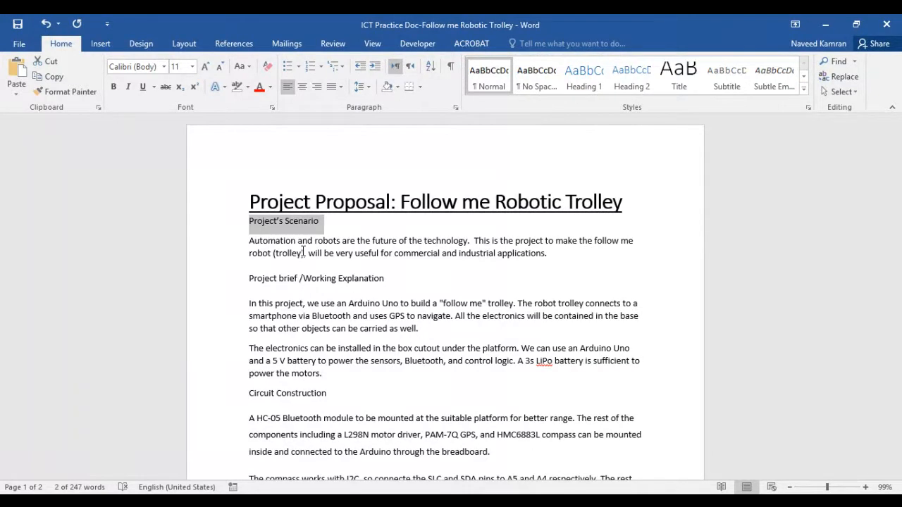
left_click_drag(548, 253, 265, 240)
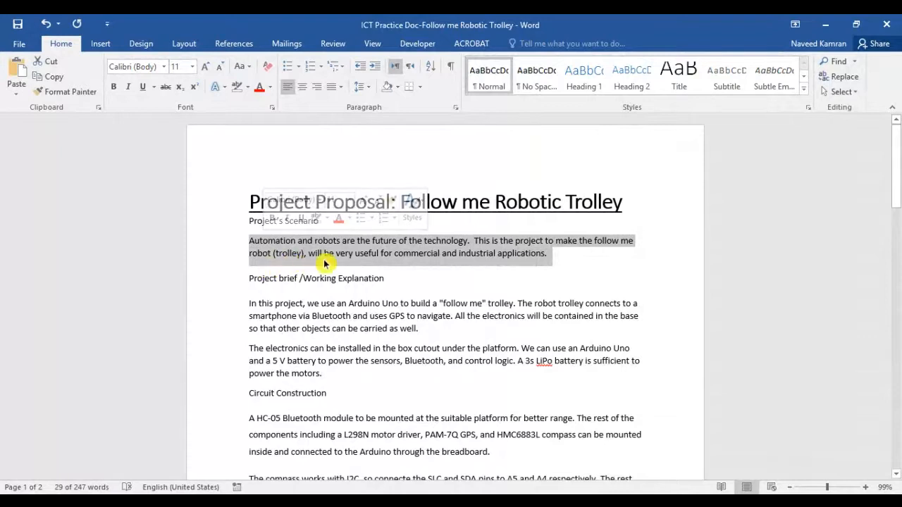
left_click(275, 253)
Step: Set the 'Project's Scenario' heading to font size 14 and make it bold and underlined
left_click_drag(322, 221, 248, 221)
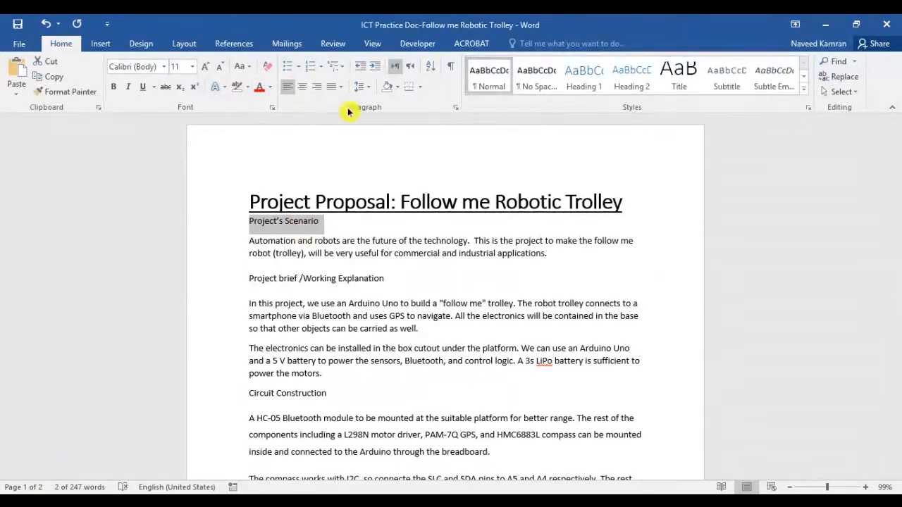
left_click(585, 79)
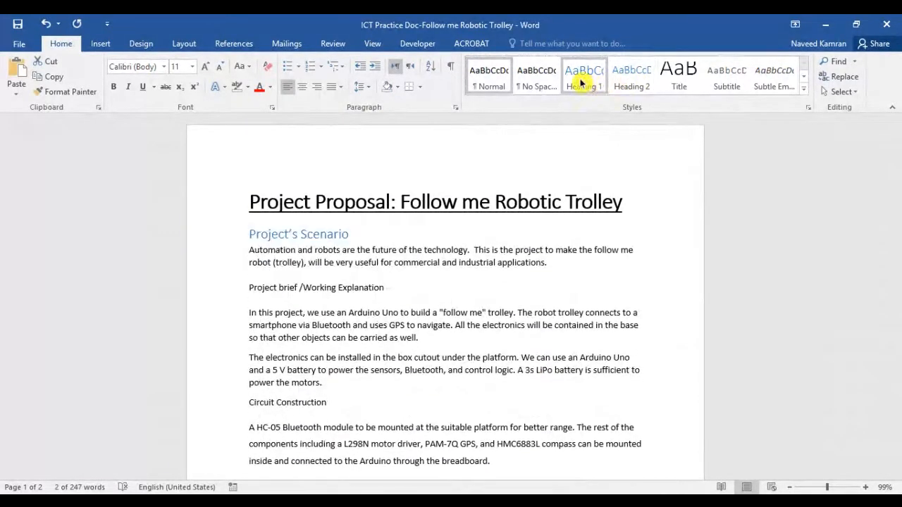
left_click(611, 79)
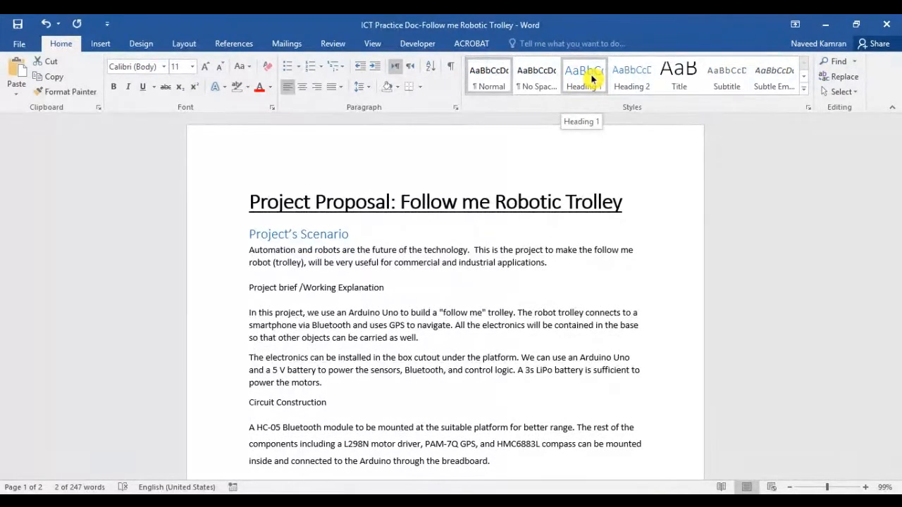
left_click(193, 67)
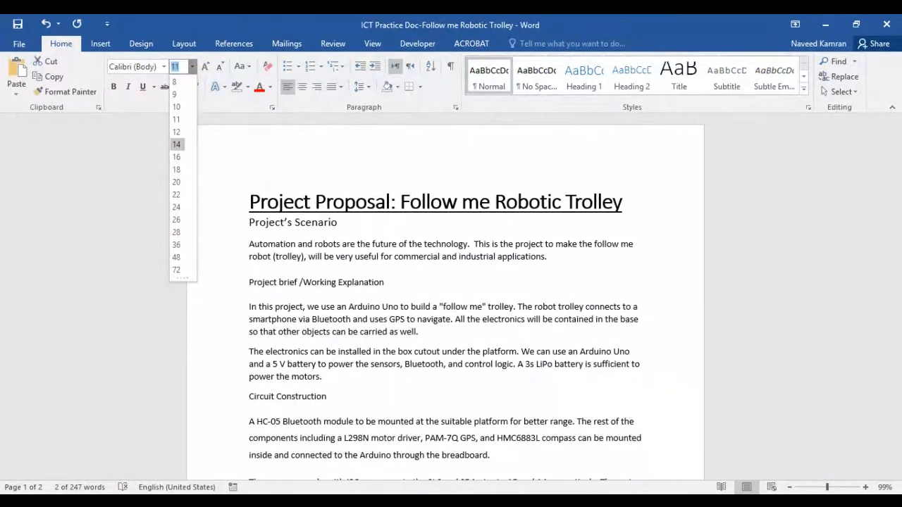
left_click(176, 144)
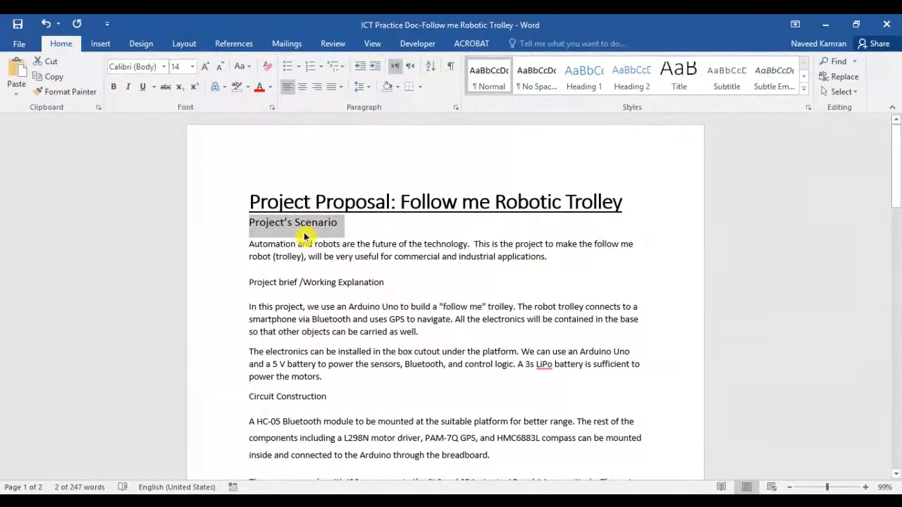
left_click(114, 86)
left_click(143, 90)
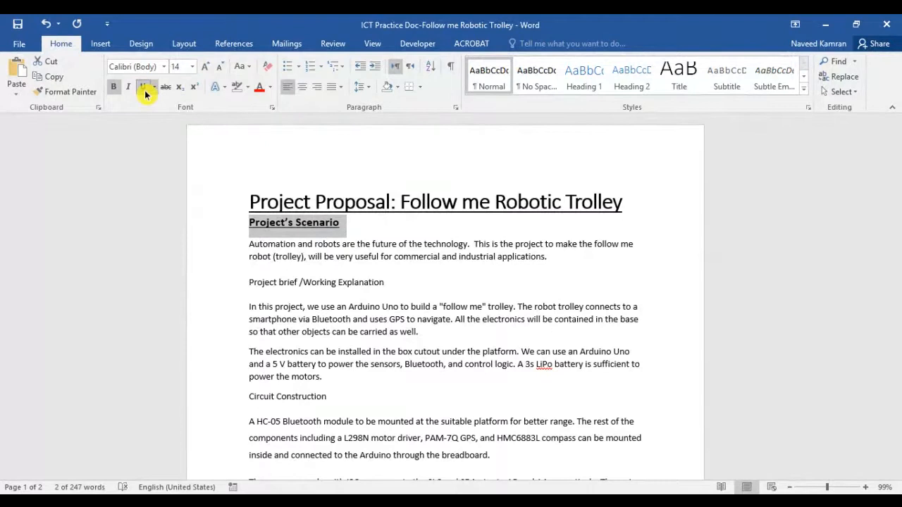
left_click(312, 255)
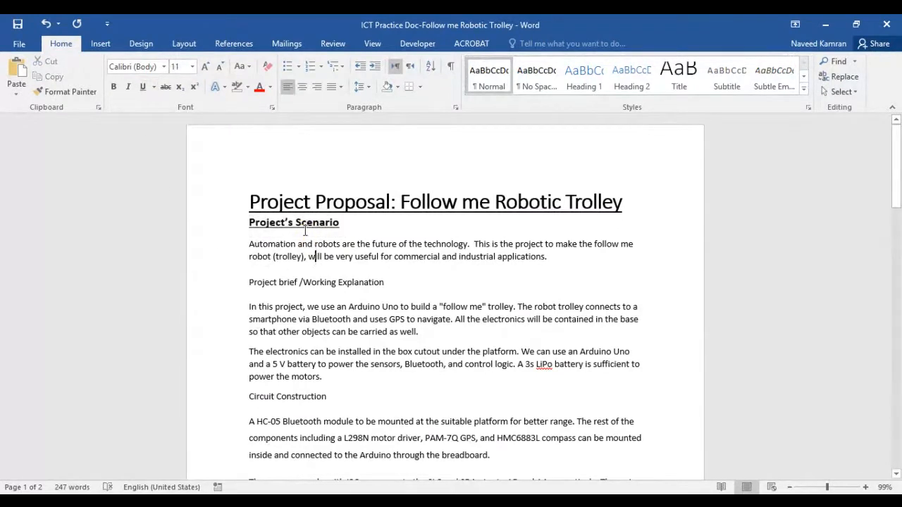
Step: Compare the formatting and spacing of the document title, the 'Project's Scenario' heading and the paragraph beneath it
left_click_drag(551, 256, 232, 246)
left_click(324, 257)
left_click(250, 224)
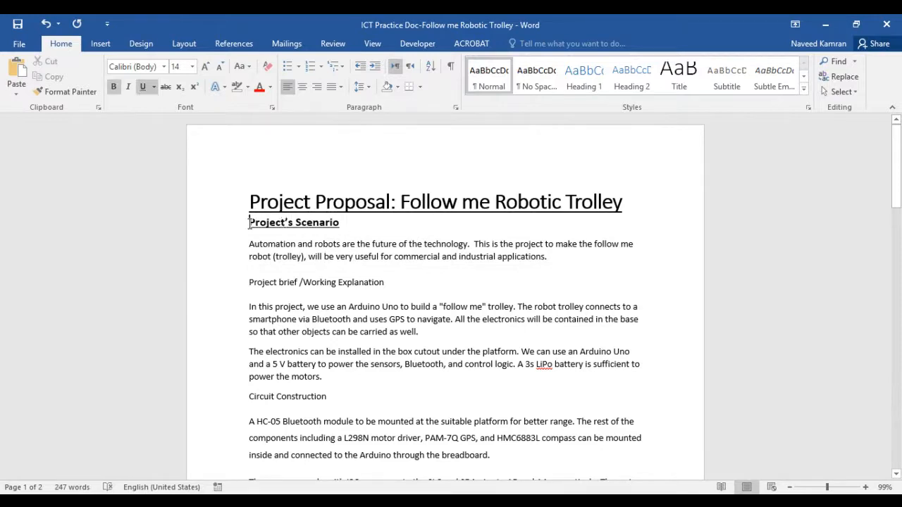
left_click(295, 203)
left_click(293, 225)
left_click(296, 204)
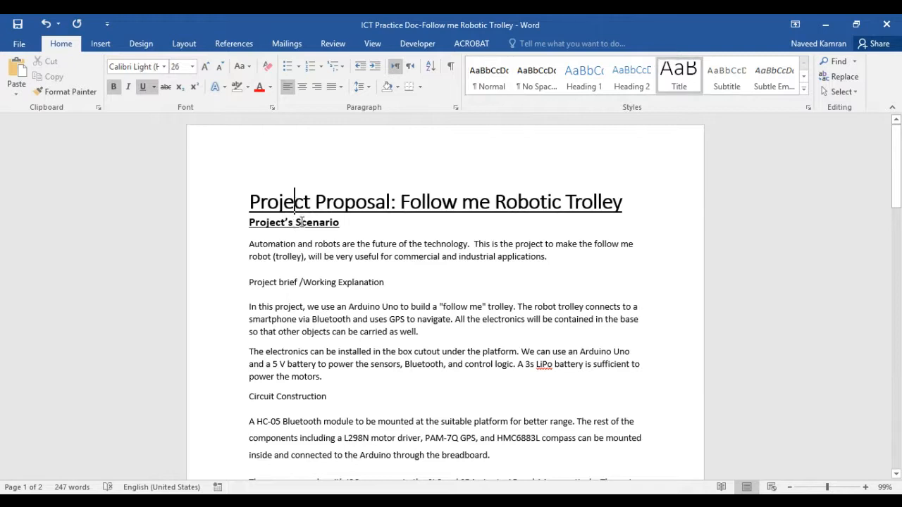
left_click(305, 221)
left_click(304, 203)
left_click(310, 223)
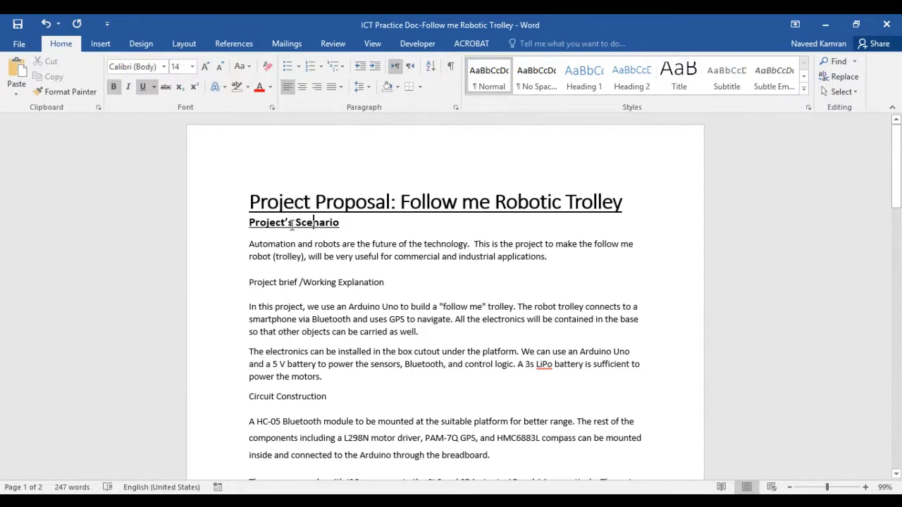
left_click(250, 222)
key("Return")
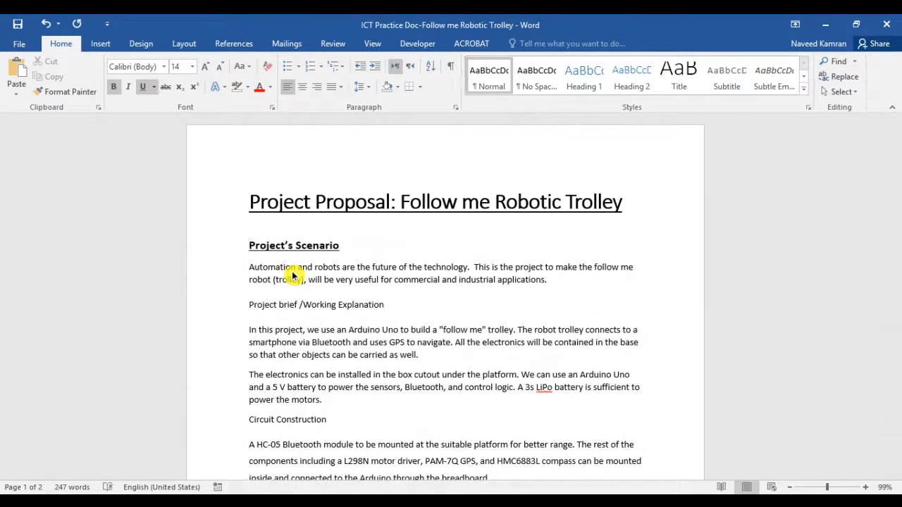
key("BackSpace")
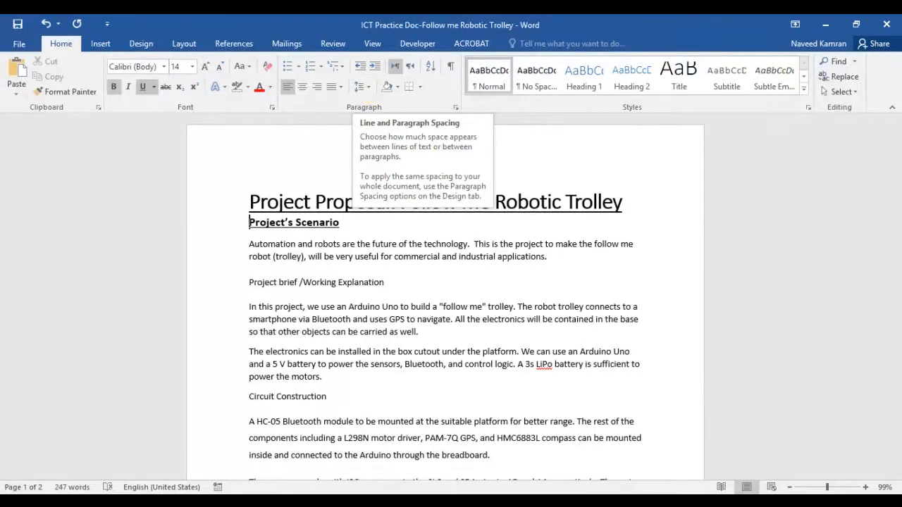
Step: Add space before the 'Project's Scenario' paragraph to separate it from the document title
left_click(364, 87)
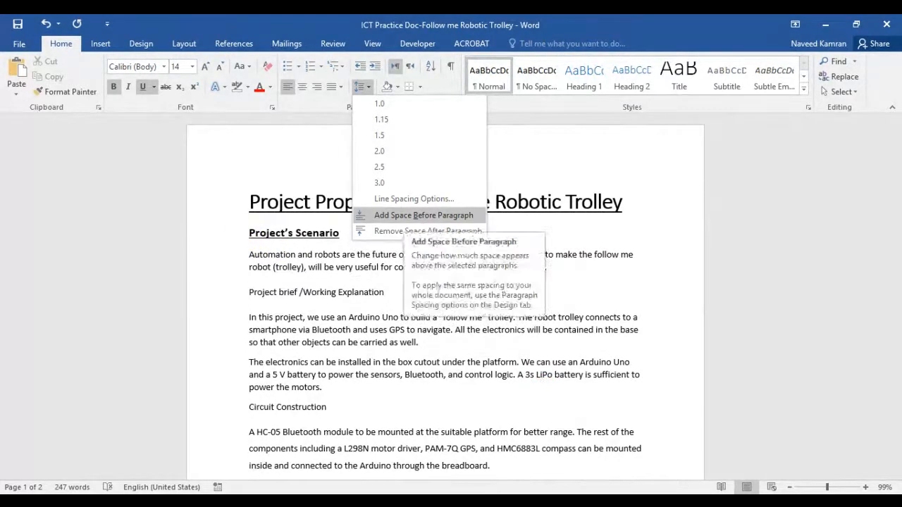
left_click(423, 215)
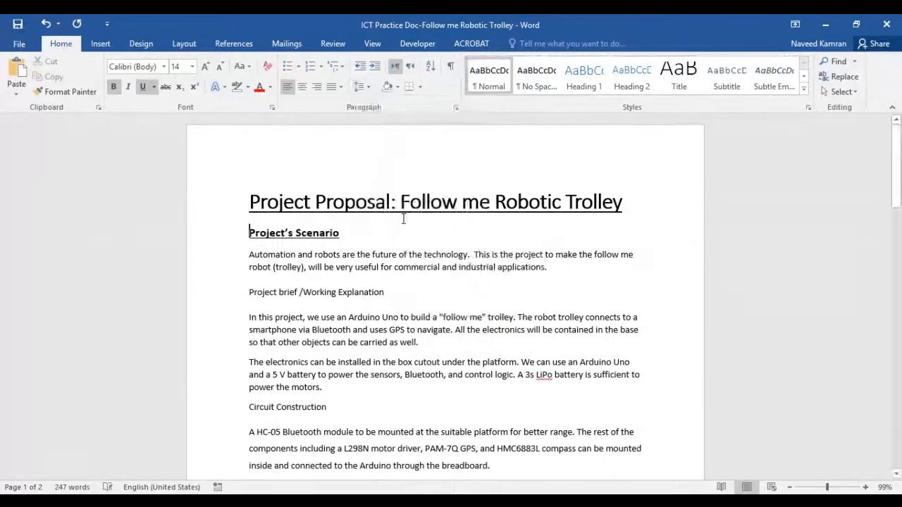
left_click(279, 203)
left_click_drag(249, 207, 633, 204)
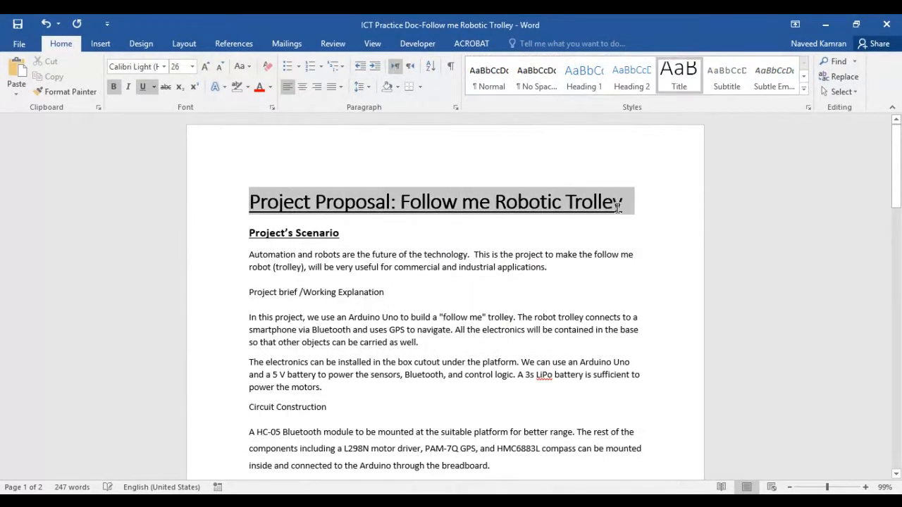
left_click_drag(248, 233, 345, 233)
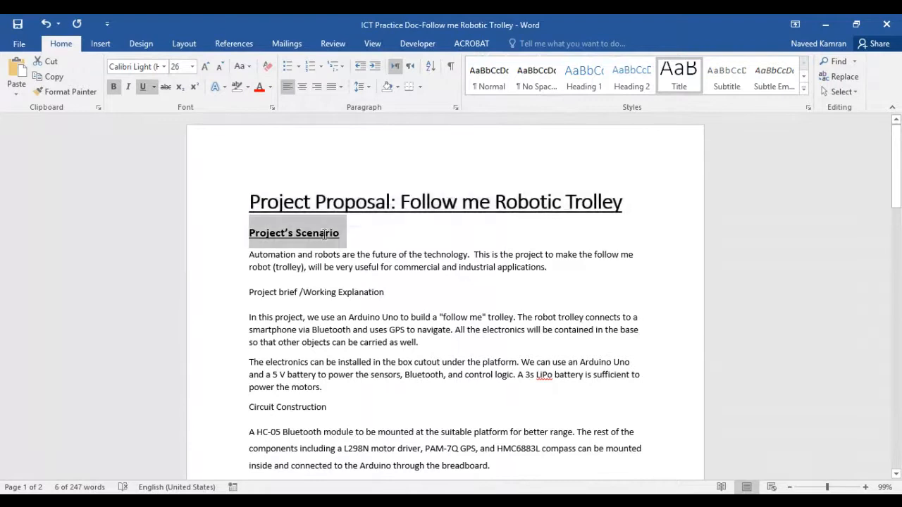
Step: Set the paragraph under 'Project's Scenario' to font size 12
left_click_drag(249, 255, 553, 272)
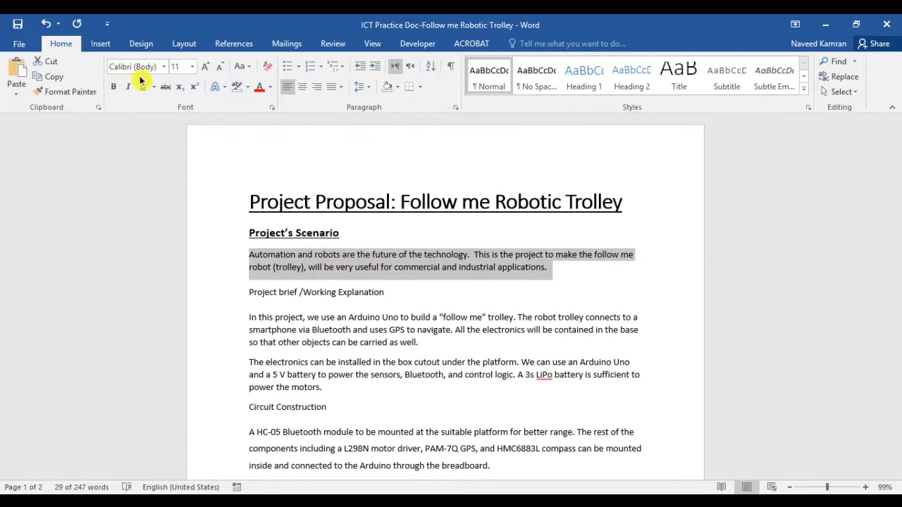
left_click(192, 69)
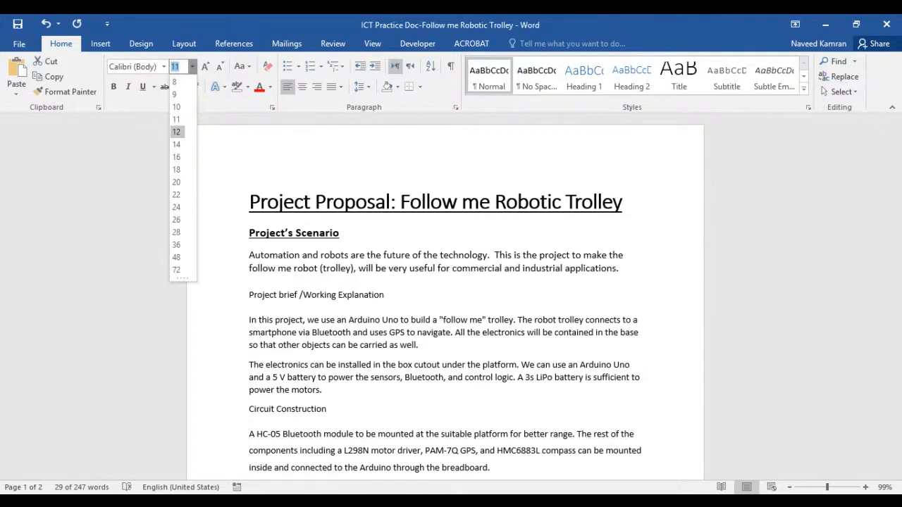
left_click(176, 132)
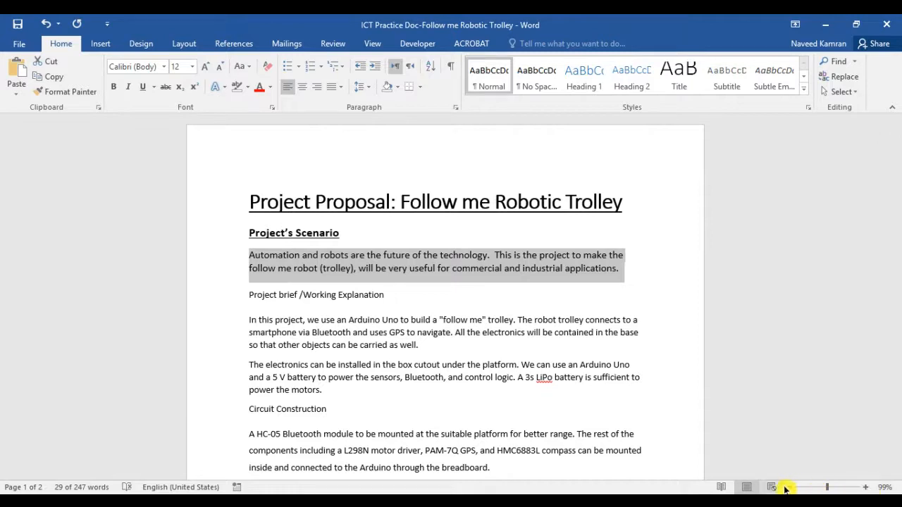
left_click(865, 487)
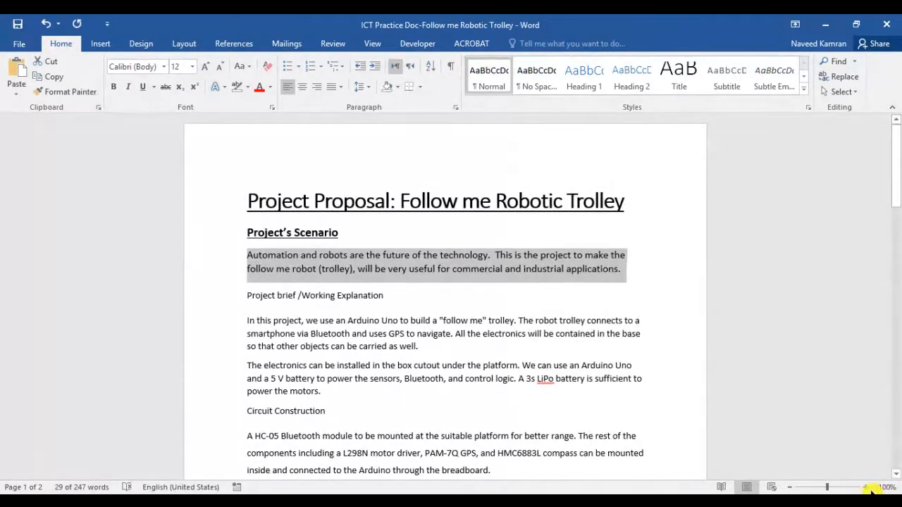
left_click(868, 488)
left_click(868, 487)
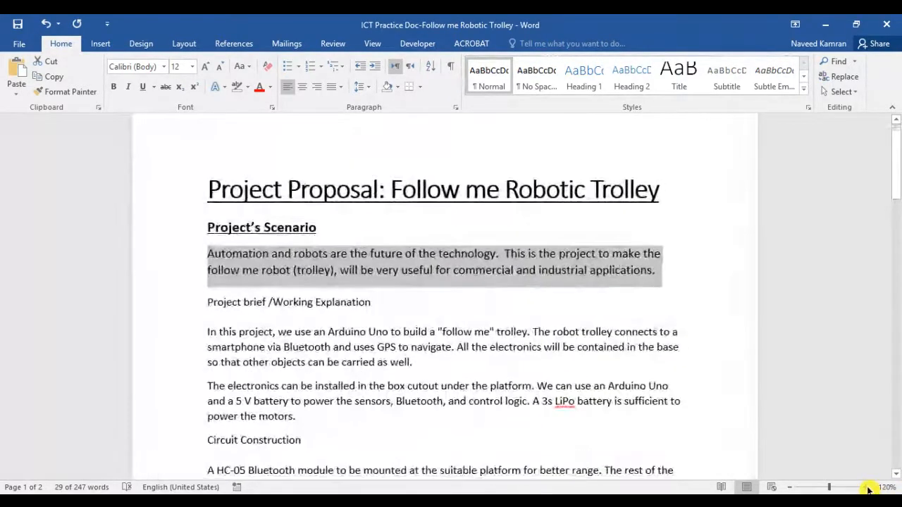
left_click(869, 487)
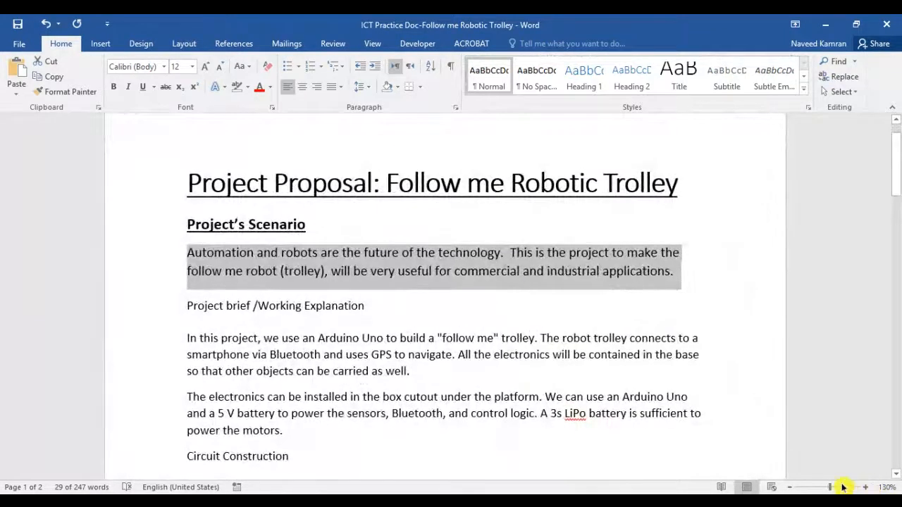
left_click(790, 488)
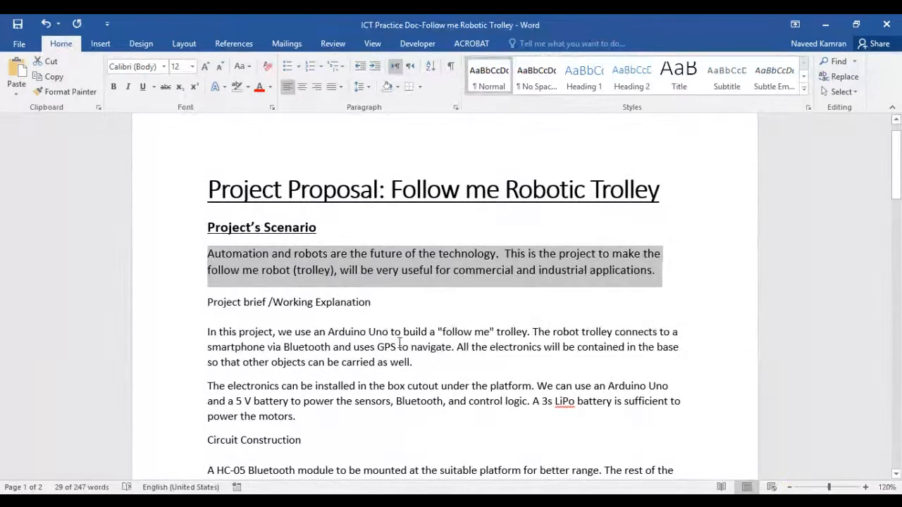
left_click(360, 333)
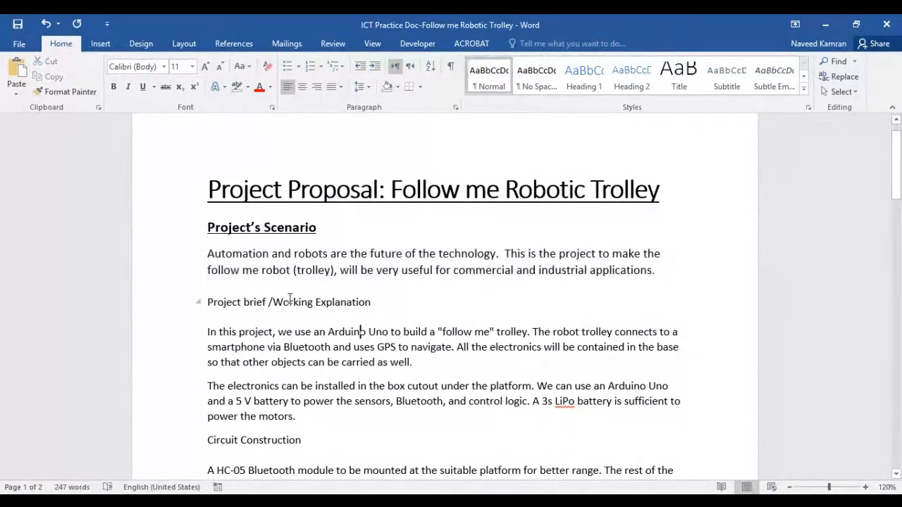
left_click_drag(208, 306, 368, 310)
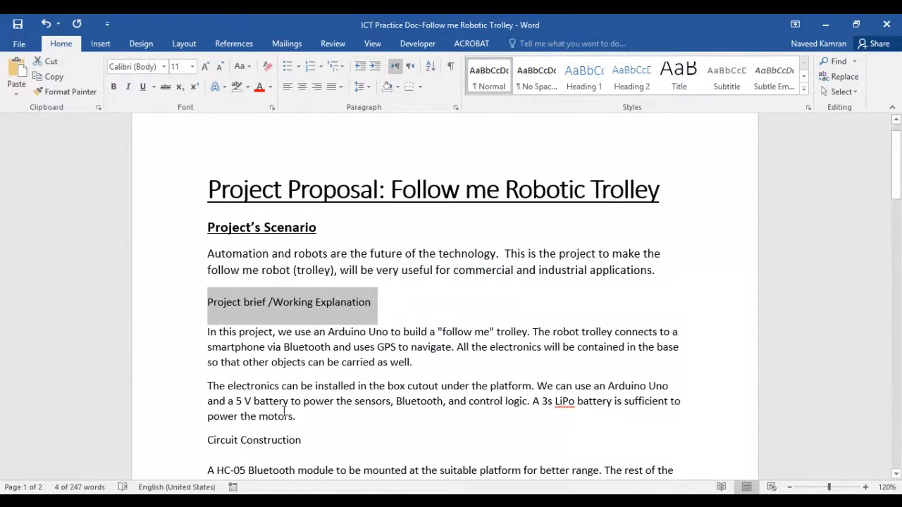
left_click(282, 364)
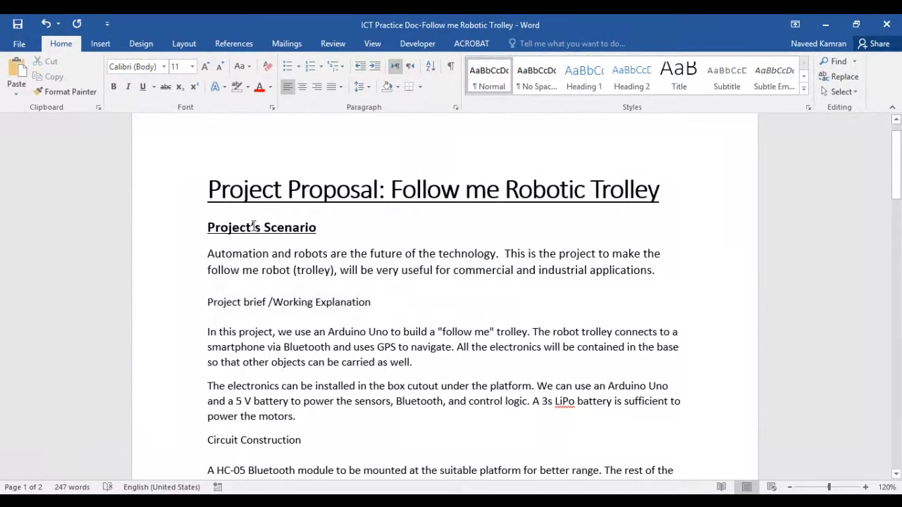
Step: Try out the Heading 1 and Heading 2 styles on the 'Project's Scenario' line
left_click_drag(207, 227, 314, 227)
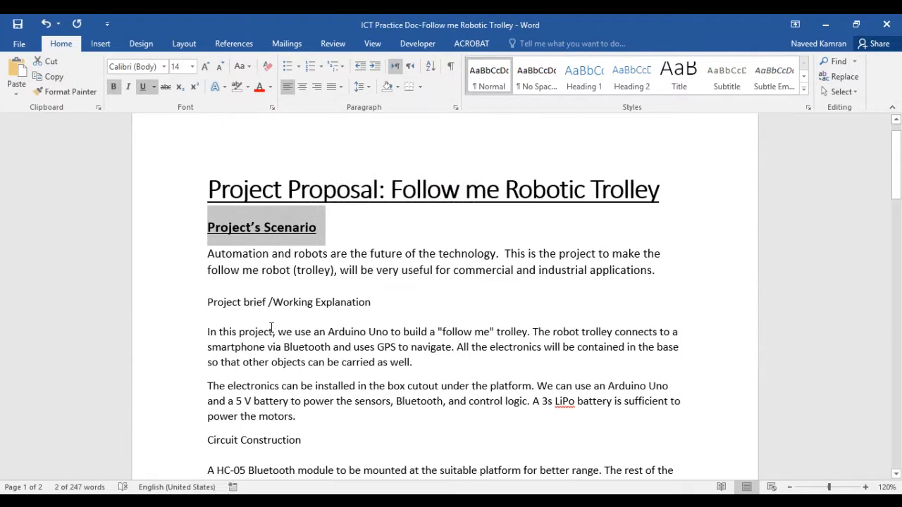
left_click(590, 88)
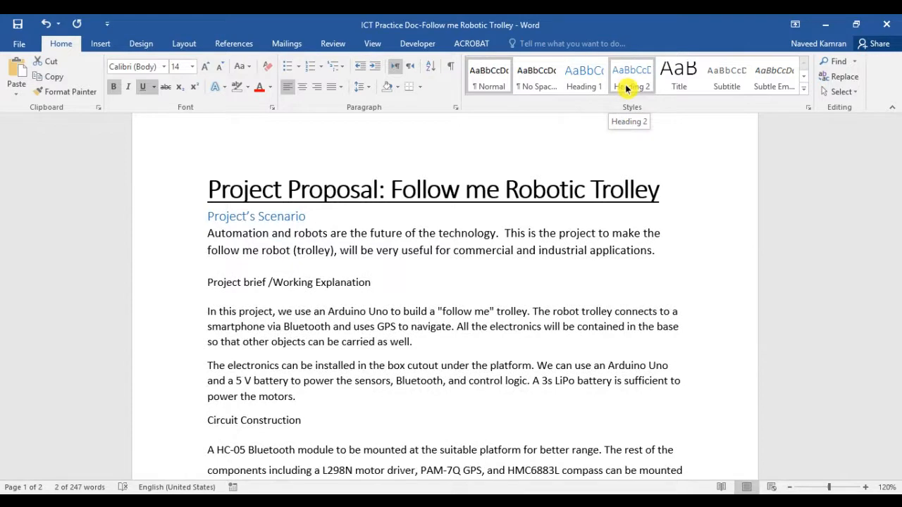
key("ctrl+z")
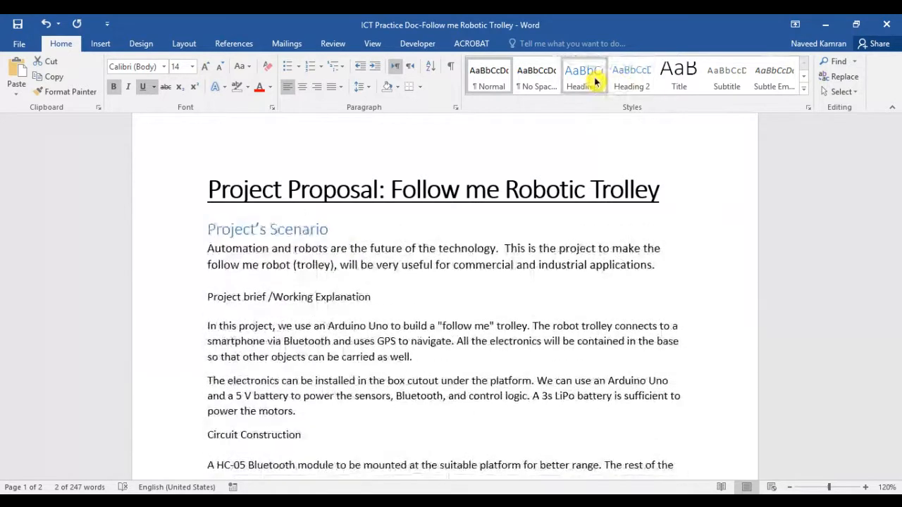
Step: Apply the Heading 1 style to the entire 'Project's Scenario' line and underline it
left_click(255, 232)
double_click(279, 228)
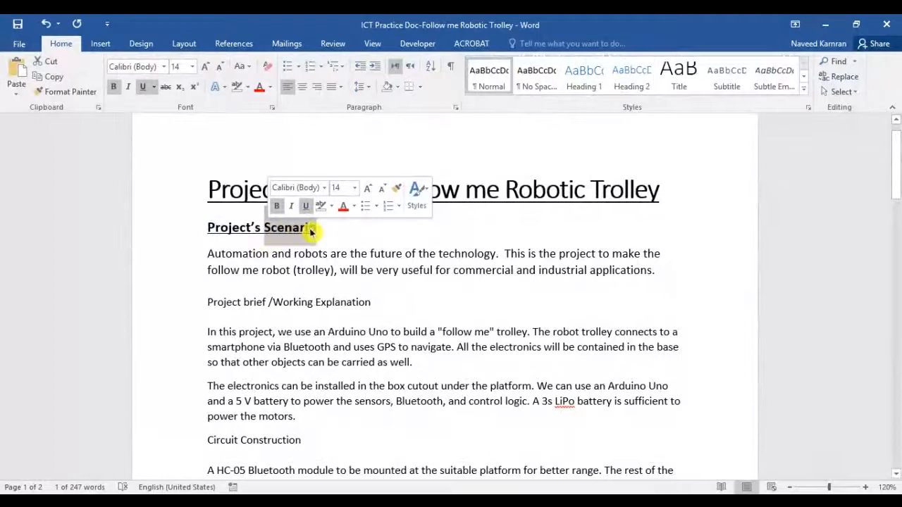
left_click(311, 229)
triple_click(315, 228)
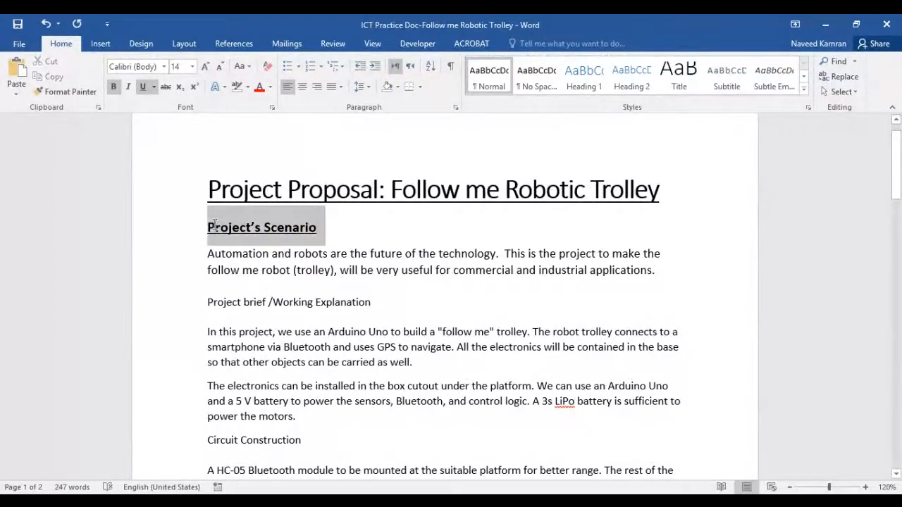
left_click(584, 85)
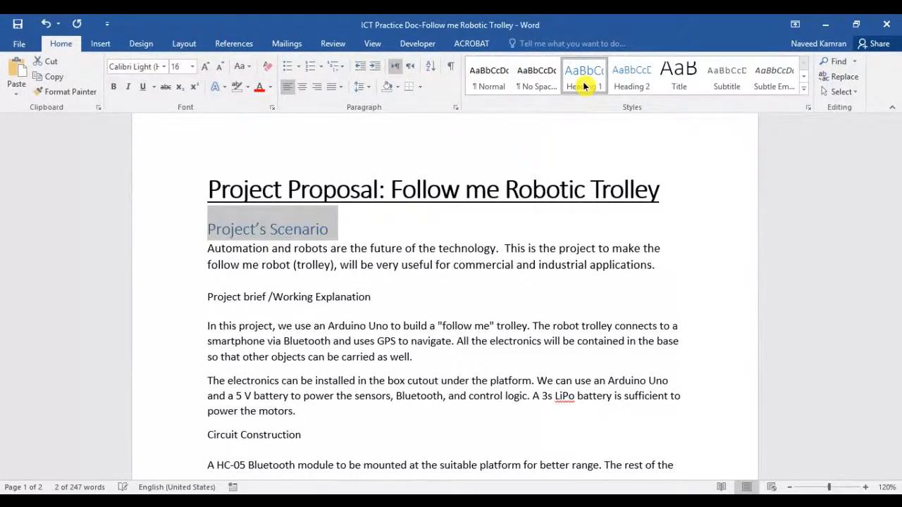
left_click(263, 246)
left_click_drag(334, 228, 212, 230)
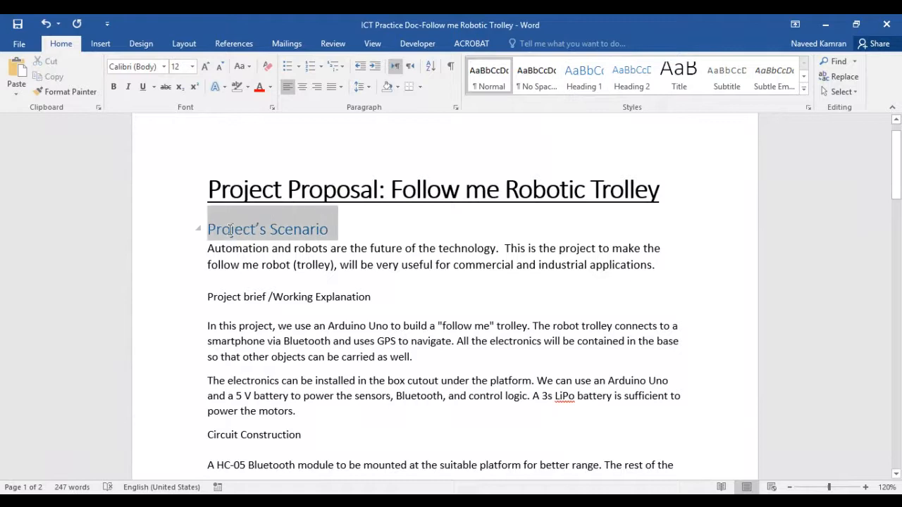
left_click(143, 87)
left_click(296, 230)
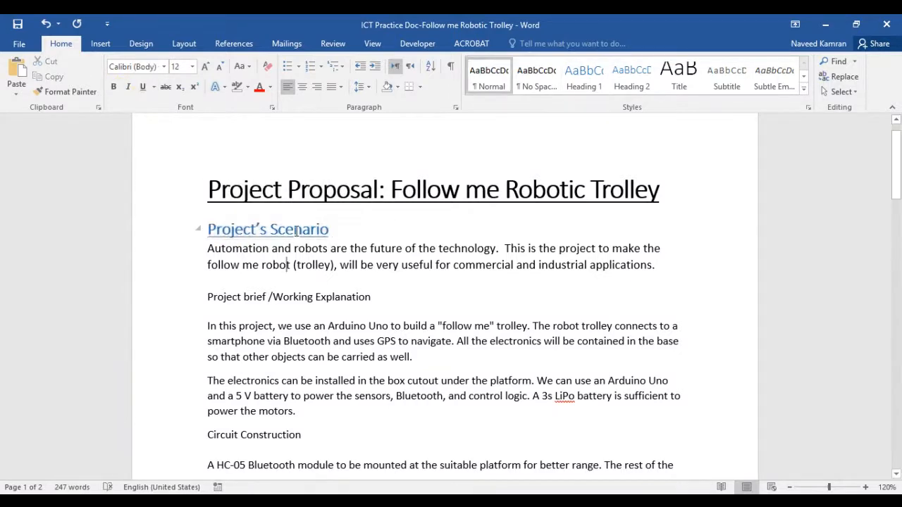
Step: Apply the Heading 1 style to the 'Project brief /Working Explanation' line
left_click_drag(374, 296, 206, 300)
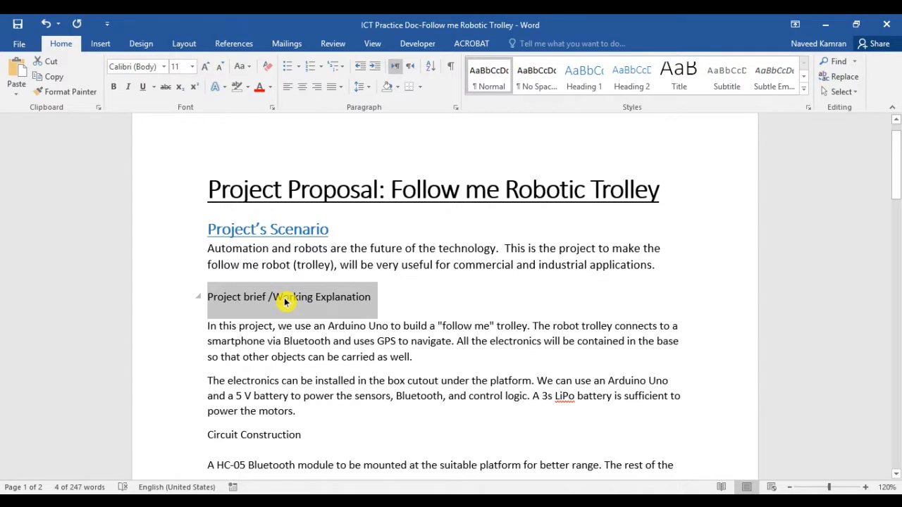
left_click(584, 78)
left_click(583, 85)
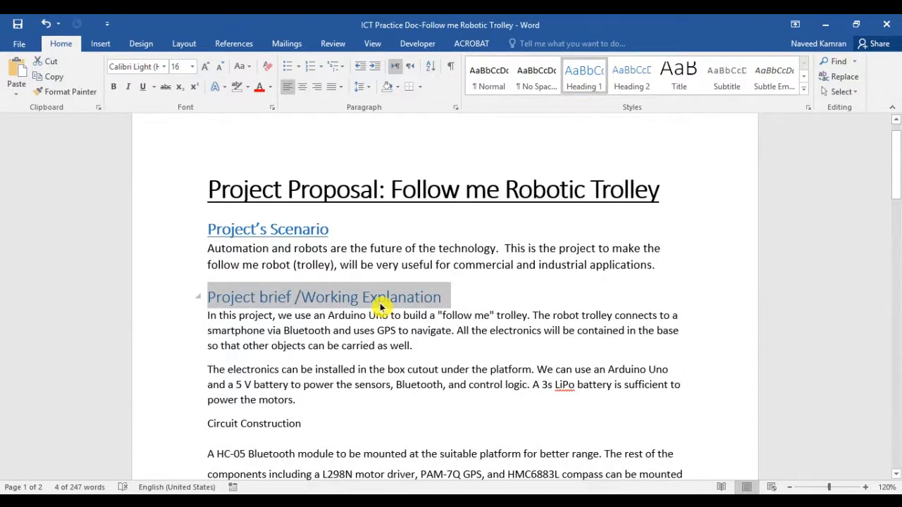
left_click(346, 315)
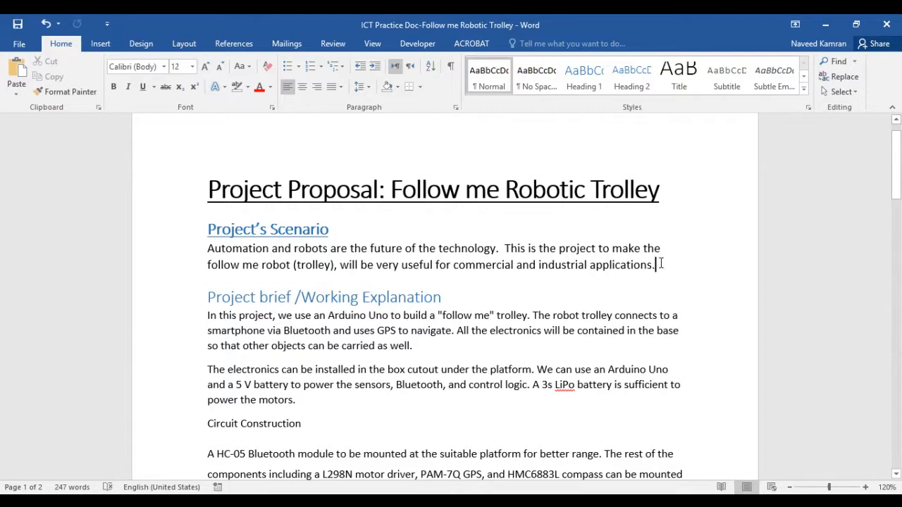
Step: Add a new line reading 'Project Scenario 1' after the paragraph under 'Project's Scenario'
left_click(661, 265)
key("Return")
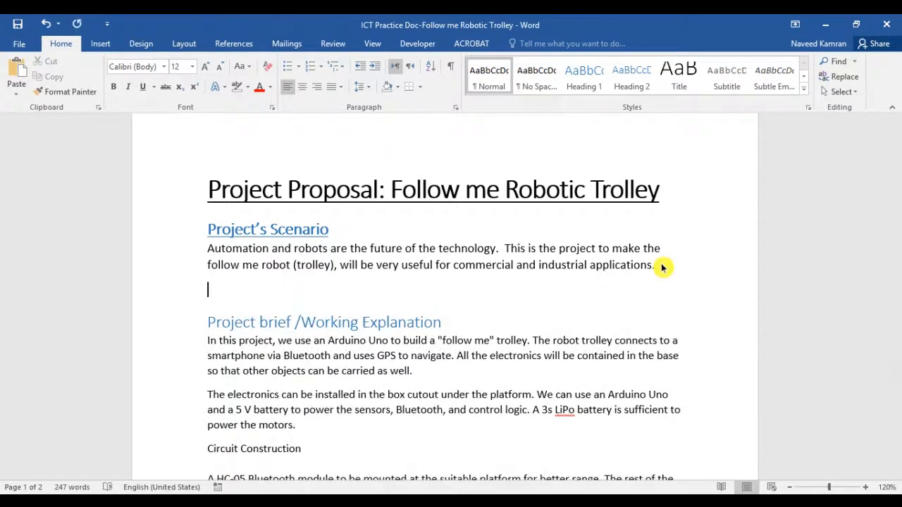
type("Project Scenario ")
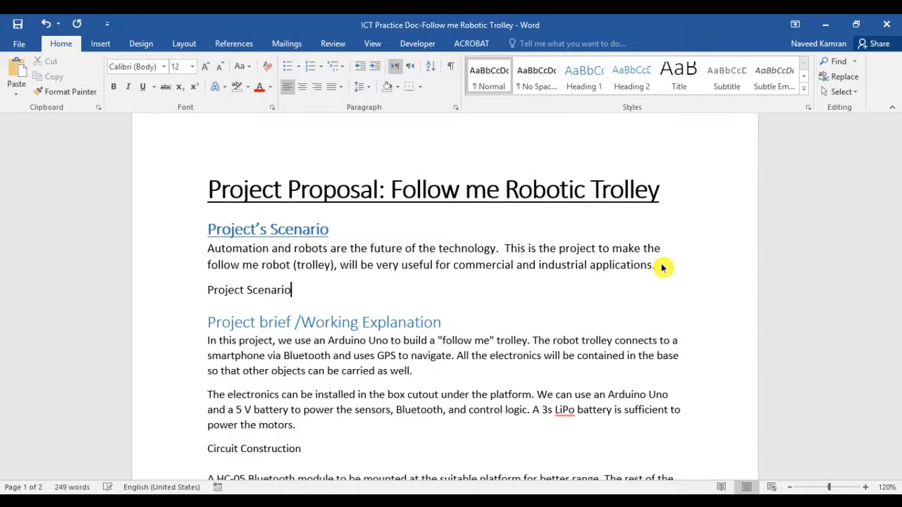
type("1")
key("Return")
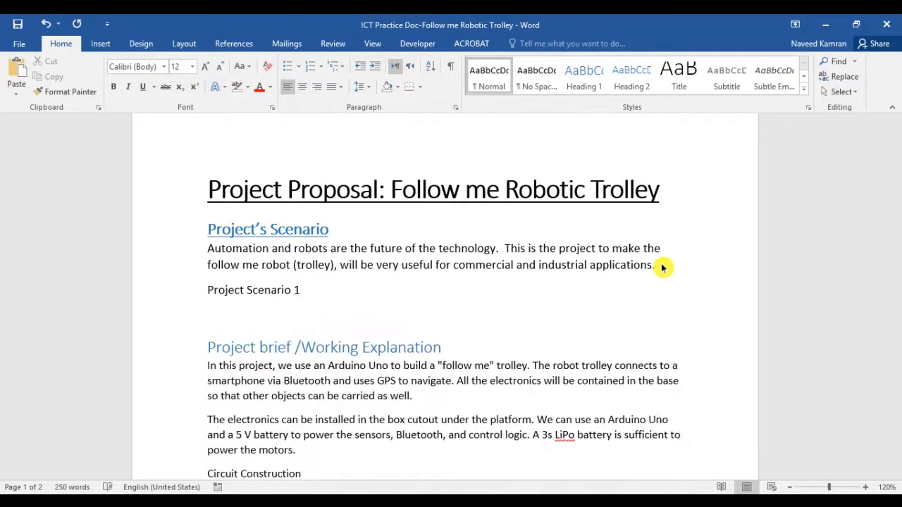
Step: Duplicate the 'Project Scenario 1' line twice below itself and remove the blank line between the copies
left_click_drag(307, 291, 218, 302)
key("ctrl+c")
left_click(330, 291)
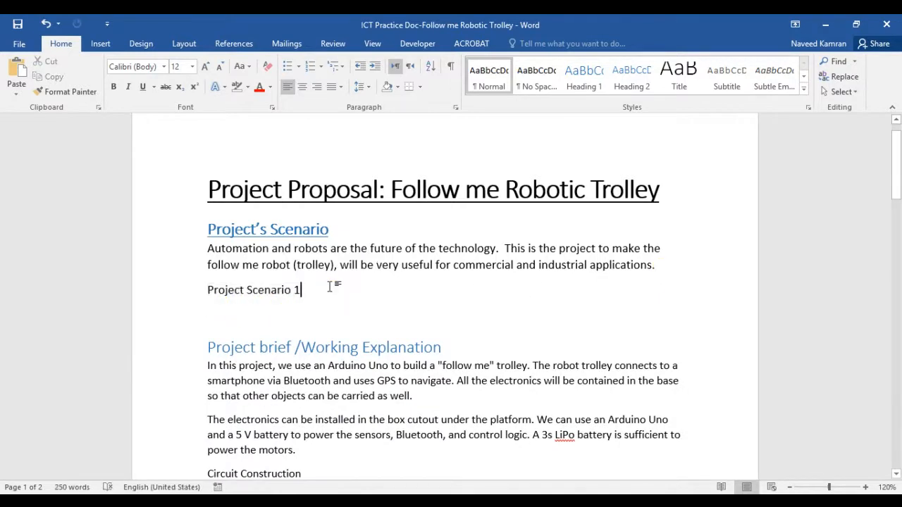
key("Return")
key("ctrl+v")
key("Return")
key("ctrl+v")
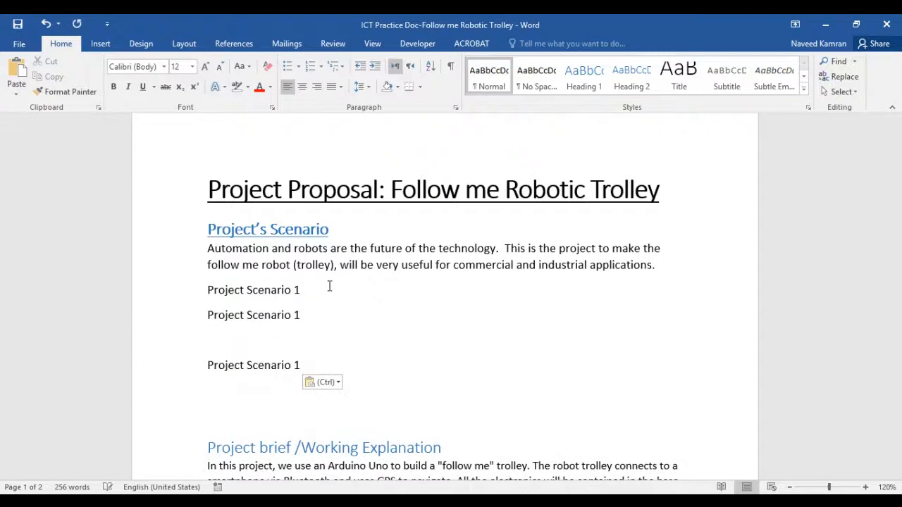
left_click(276, 335)
key("Delete")
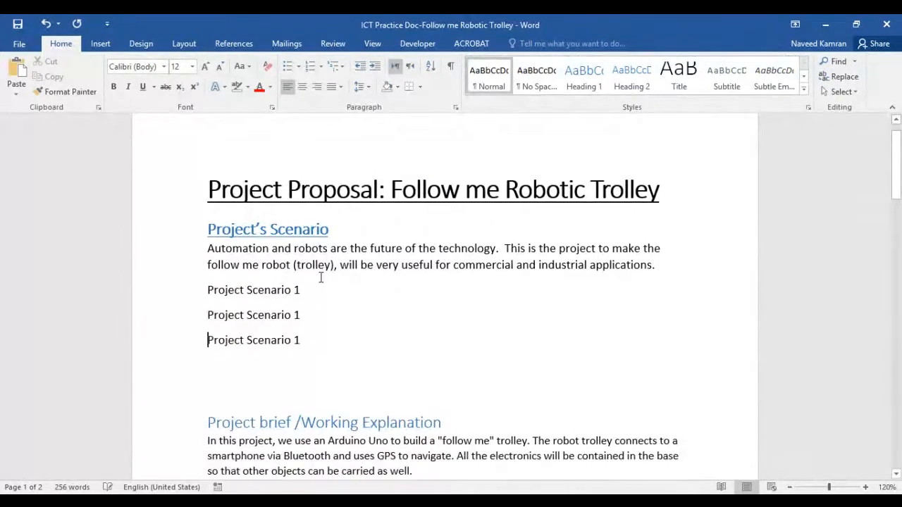
Step: Renumber the two copied lines as 'Project Scenario 2' and 'Project Scenario 3'
left_click(317, 315)
key("BackSpace")
type("2")
left_click(337, 339)
key("BackSpace")
type("3")
Step: Add a line of random placeholder text under each of the three numbered Project Scenario lines
left_click(318, 266)
key("Return")
type("Jdf;lkjdogh'whpgn")
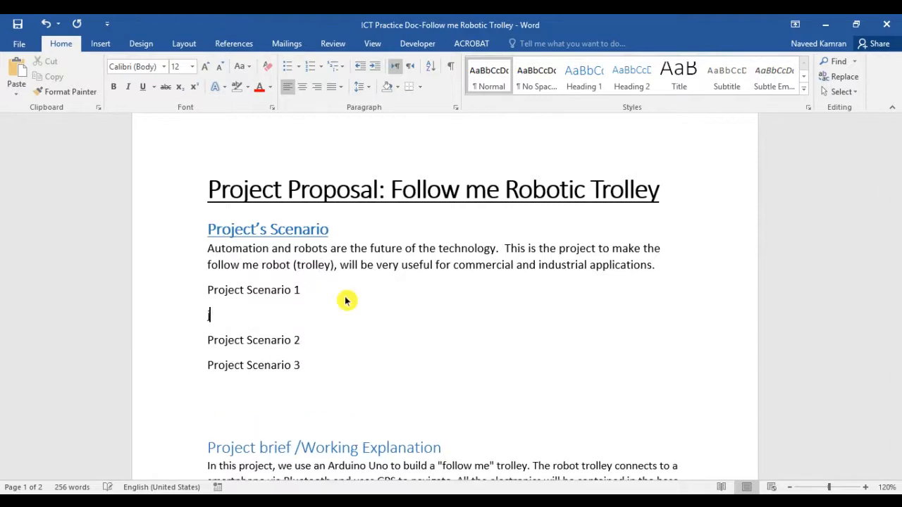
type("egfd")
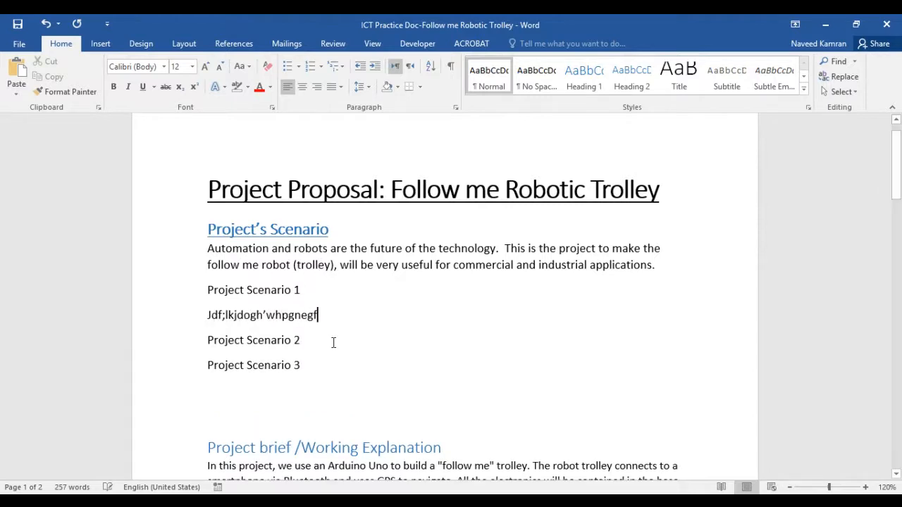
left_click(343, 345)
key("Return")
type("Kdsfhwodo[iwnkngsd")
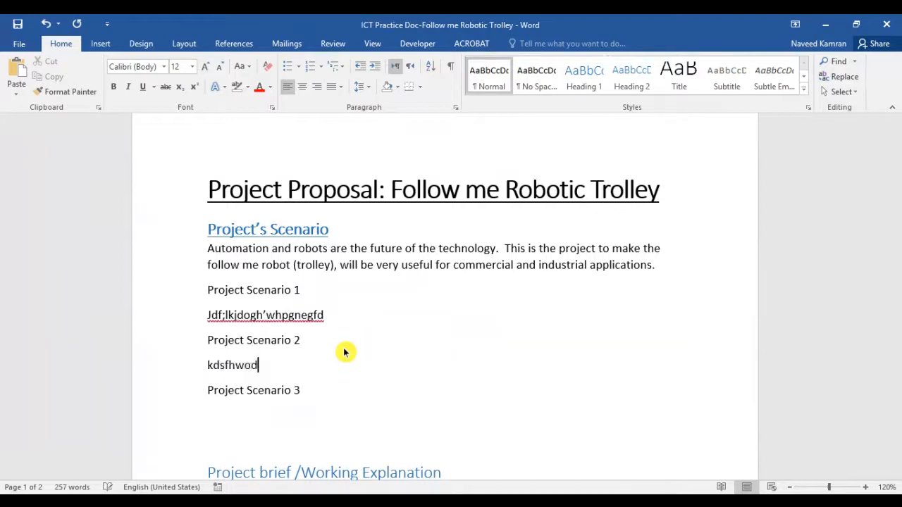
left_click(340, 390)
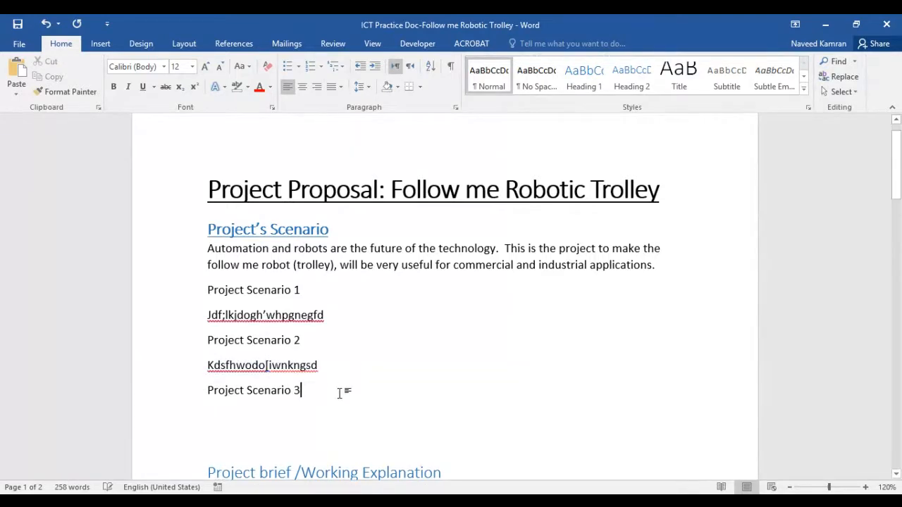
key("Return")
type("Kdsnf;odgnon'on'ob")
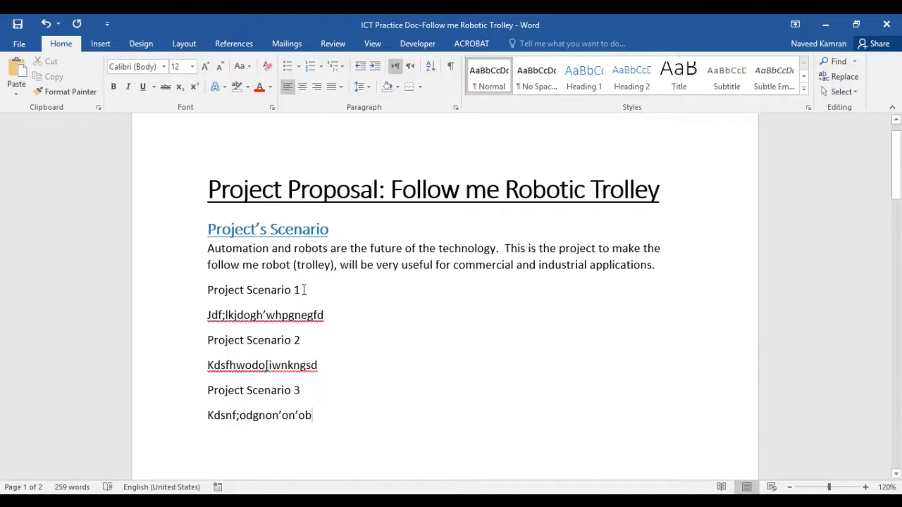
Step: Apply the Heading 2 style to the 'Project Scenario 1' line and make it bold and underlined
left_click_drag(208, 290, 299, 293)
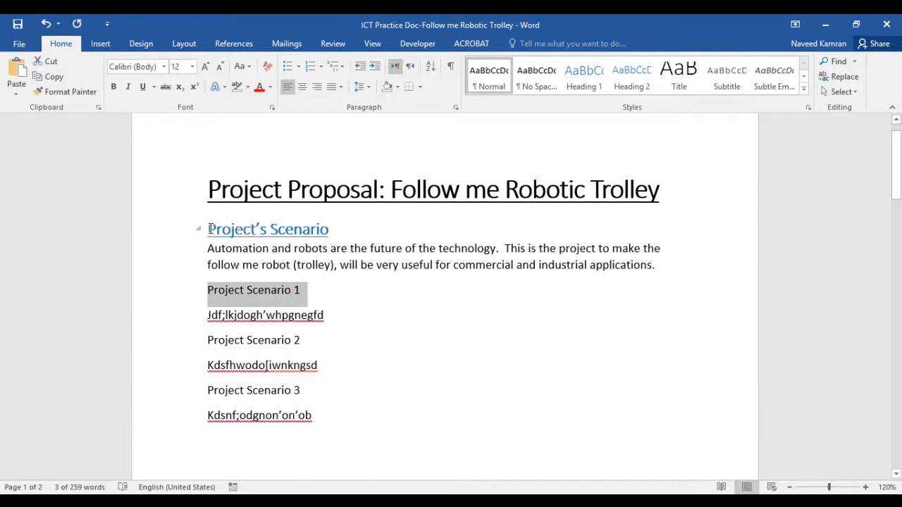
left_click_drag(210, 229, 335, 230)
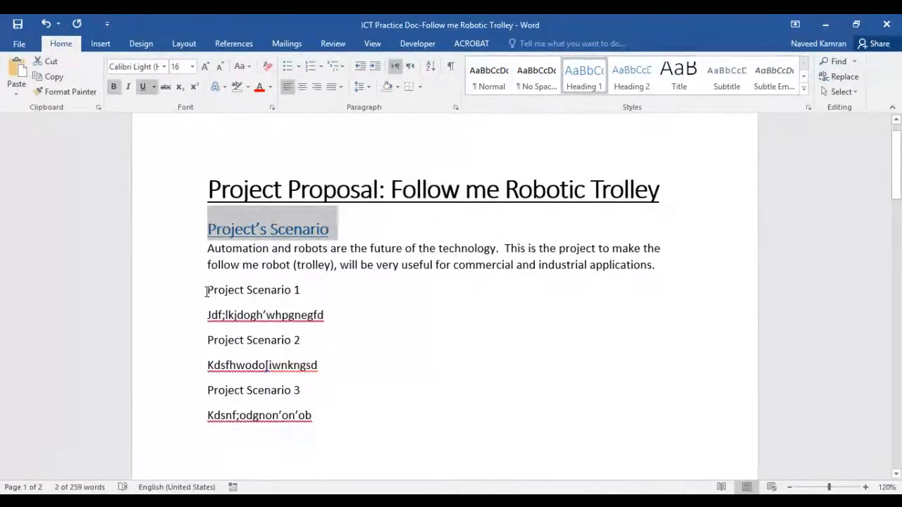
left_click_drag(205, 291, 308, 290)
left_click(632, 79)
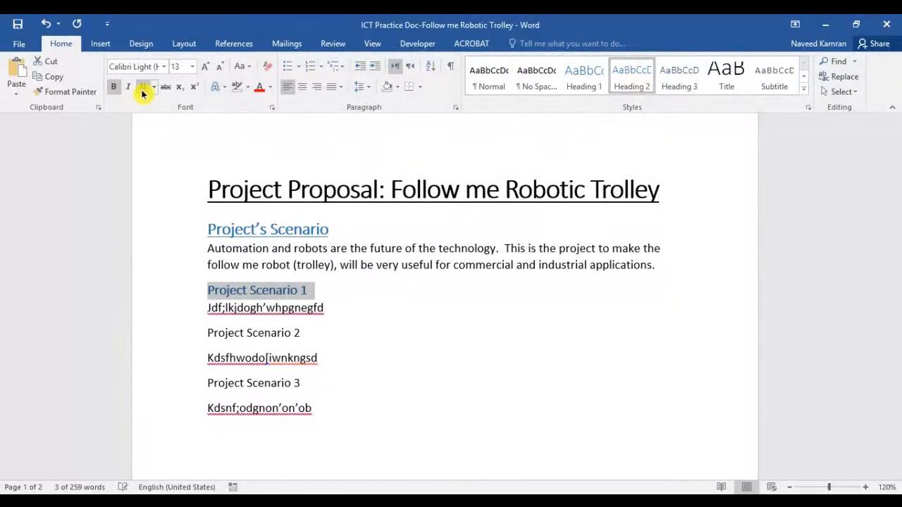
left_click(144, 87)
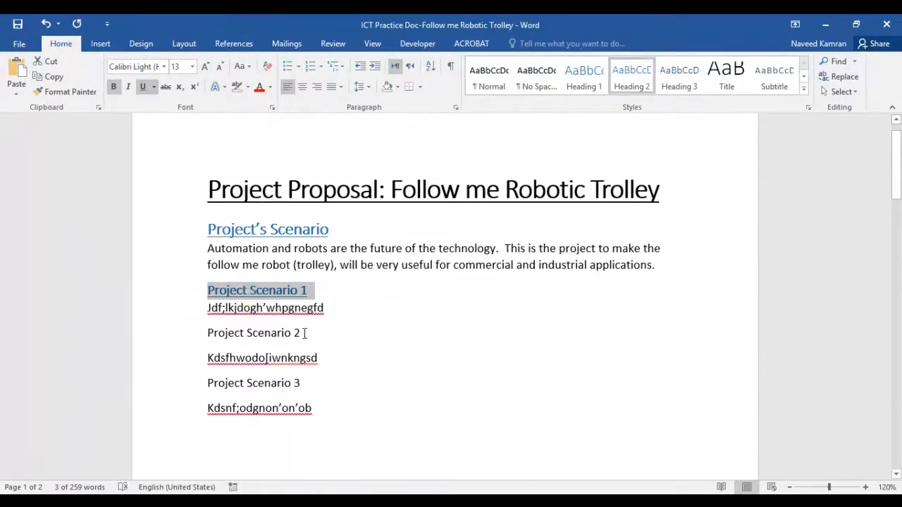
Step: Style the 'Project Scenario 2' line as Heading 2 with bold and underline
left_click_drag(305, 334, 207, 333)
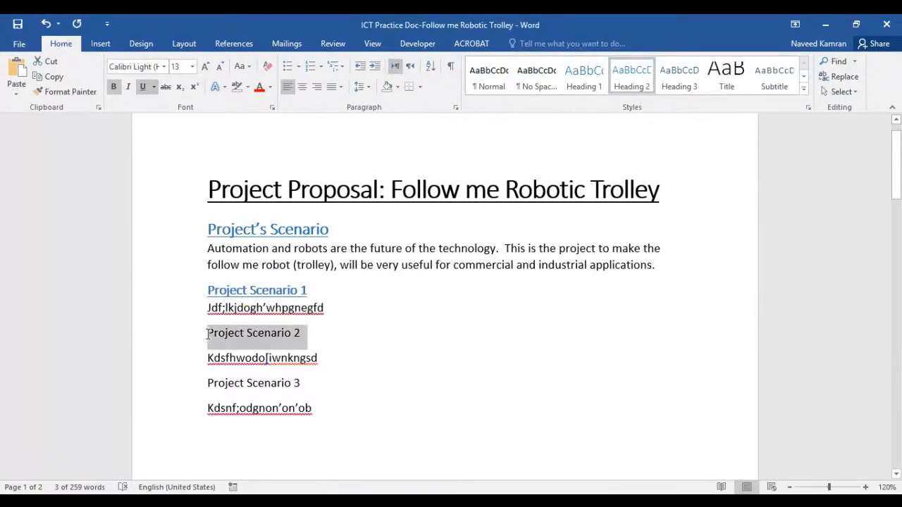
left_click(631, 85)
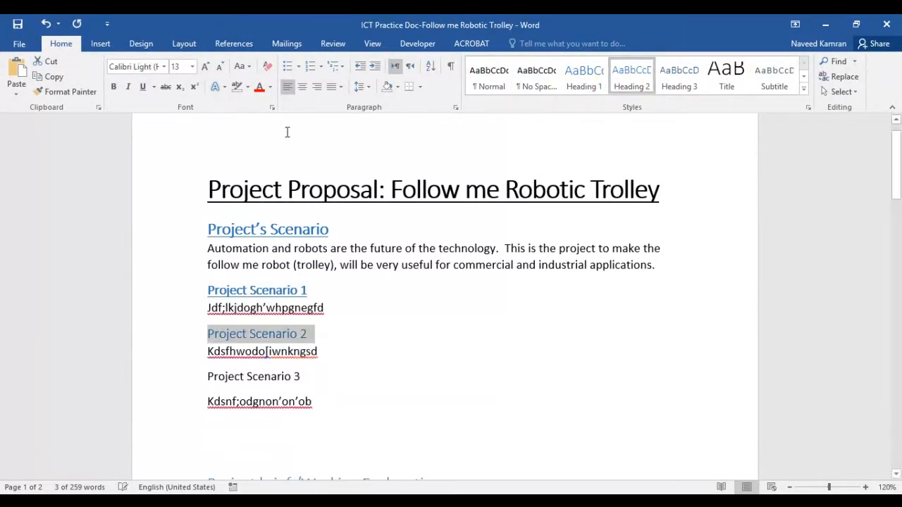
left_click(141, 88)
Step: Style the 'Project Scenario 3' line as Heading 2 with bold and underline
left_click_drag(305, 376, 207, 376)
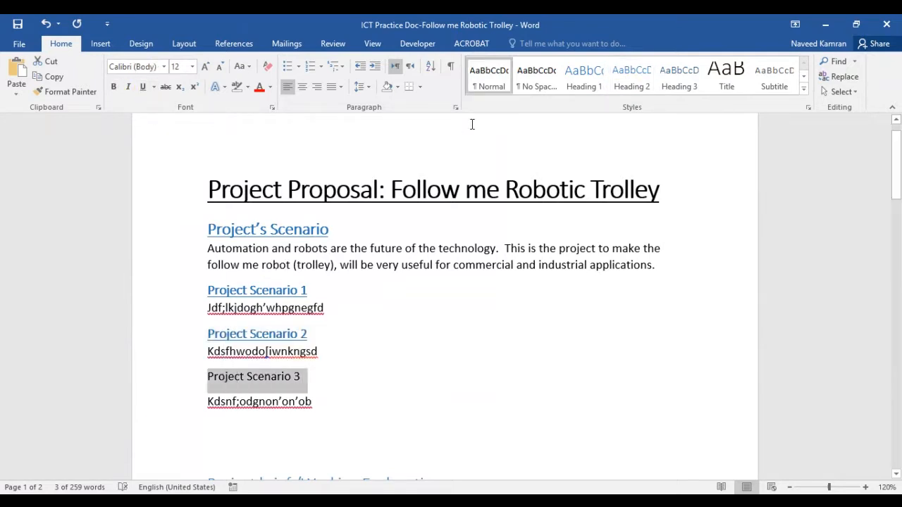
left_click(631, 79)
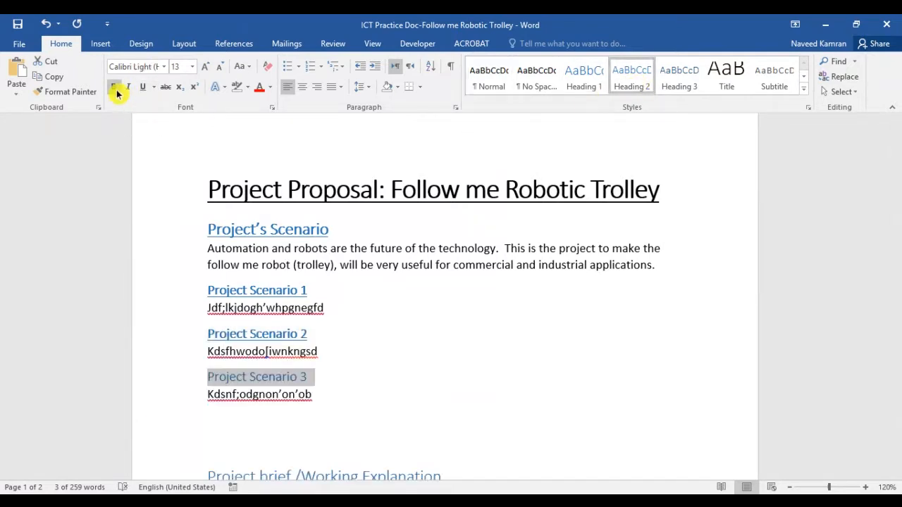
left_click(142, 87)
left_click(275, 377)
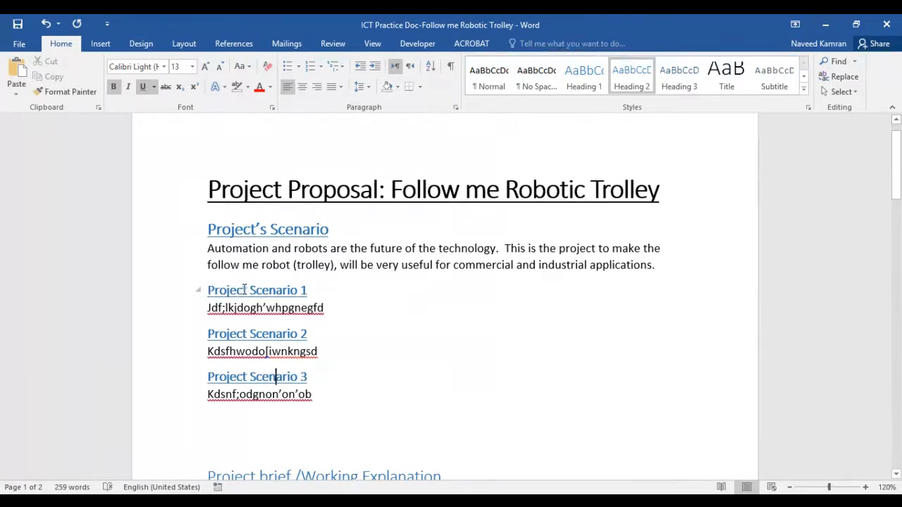
Step: Compare the font size of the 'Project's Scenario' heading with those of its three numbered subheadings
triple_click(246, 229)
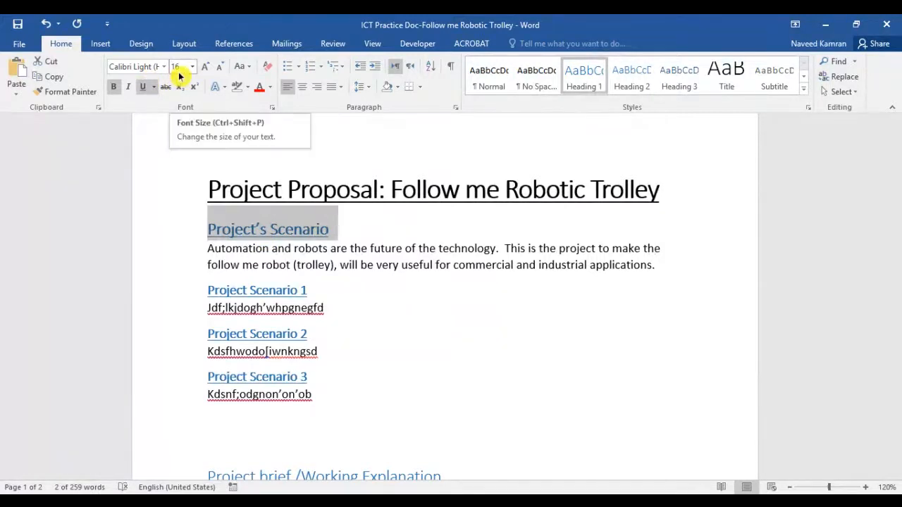
left_click(238, 290)
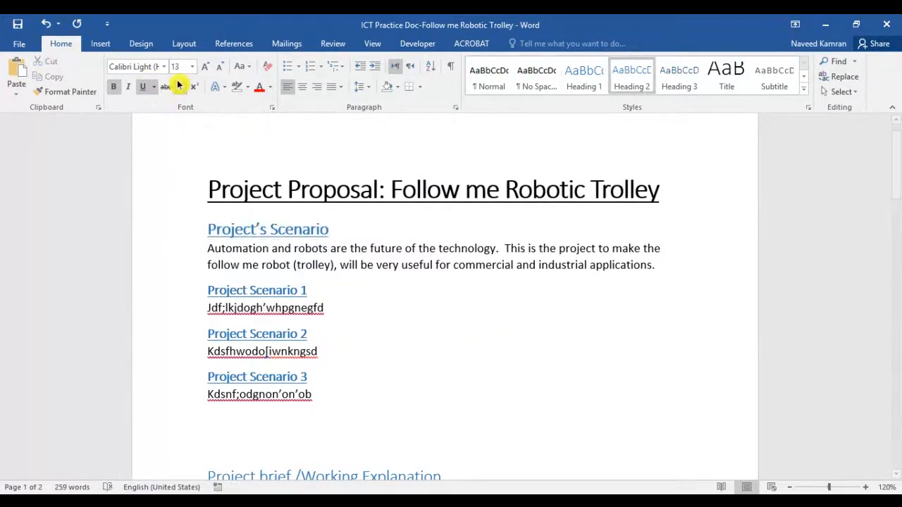
left_click(256, 334)
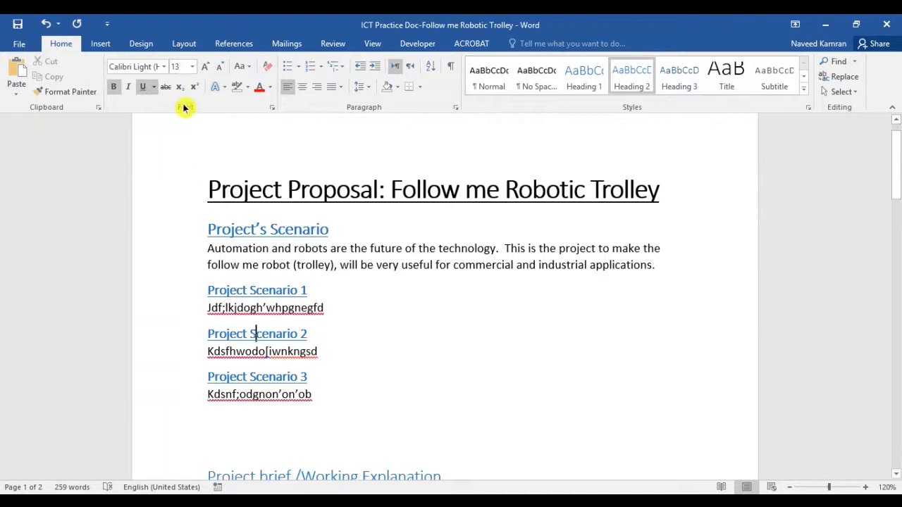
left_click(247, 377)
Step: Delete the three numbered Project Scenario subheadings with their placeholder text and the leftover blank lines
left_click_drag(331, 394, 205, 296)
key("Delete")
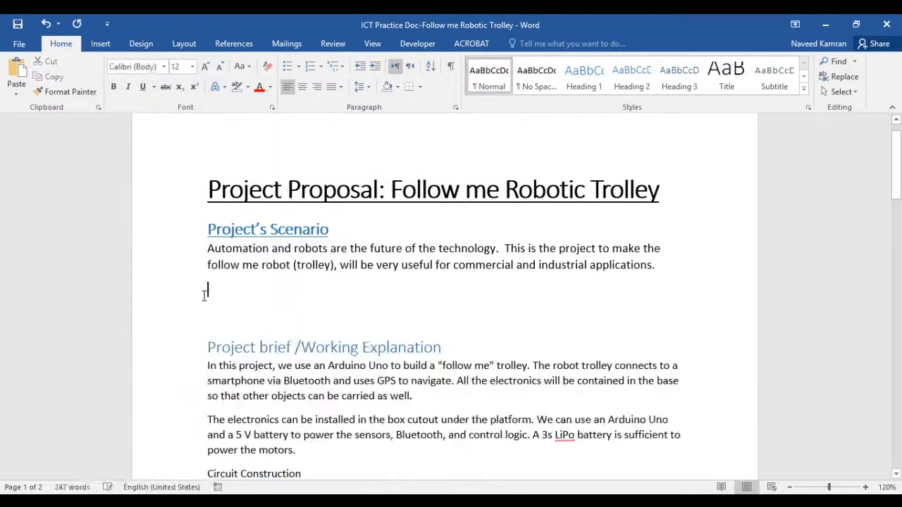
key("Delete")
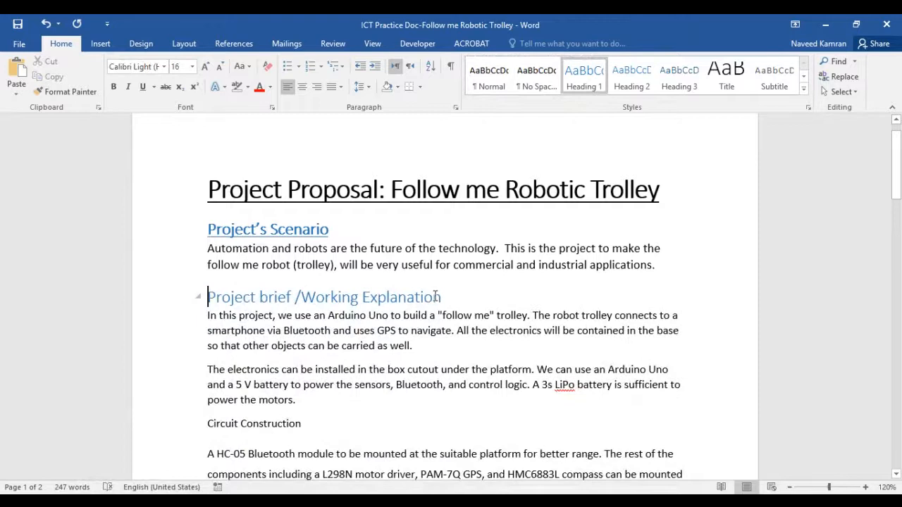
Step: Make the 'Project brief /Working Explanation' heading bold and underlined
left_click_drag(435, 296, 205, 297)
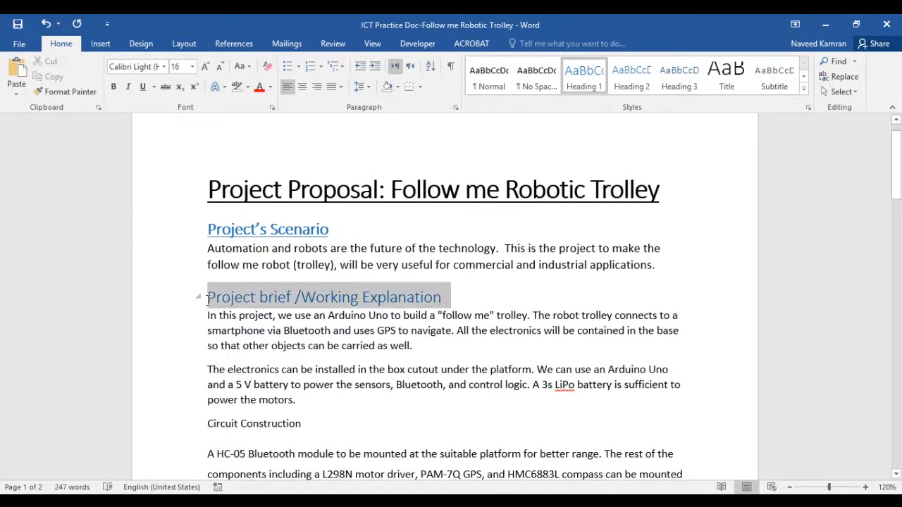
left_click(142, 86)
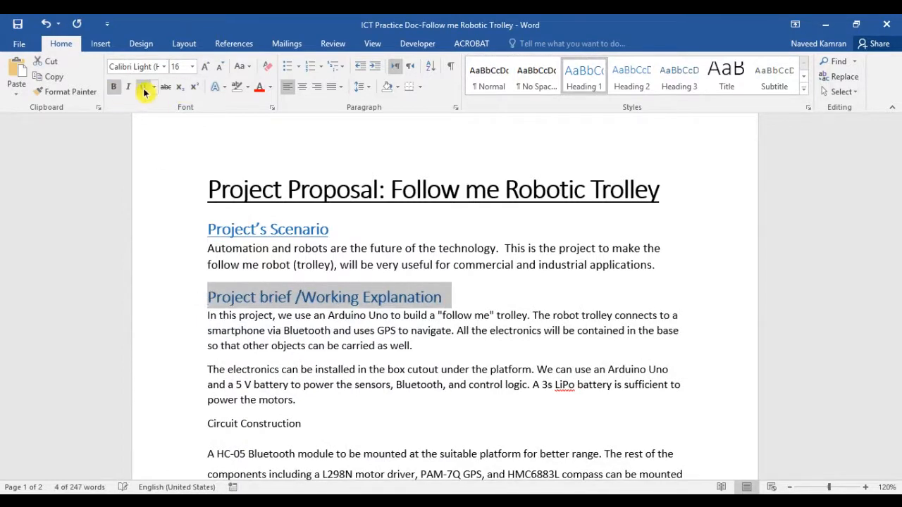
left_click(345, 336)
Step: Apply the Heading 1 style to the 'Circuit Construction' line and make it bold and underlined
scroll(303, 310, "down", 5)
scroll(276, 284, "up", 3)
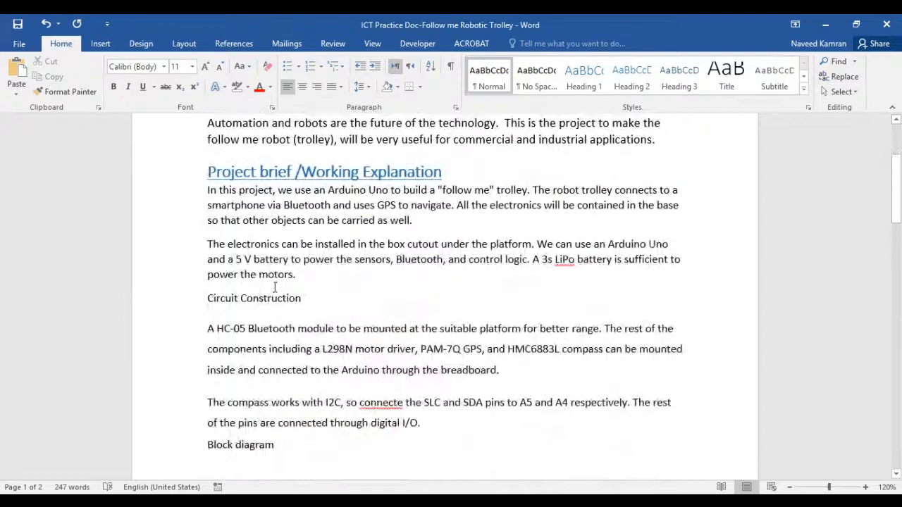
left_click_drag(302, 298, 207, 298)
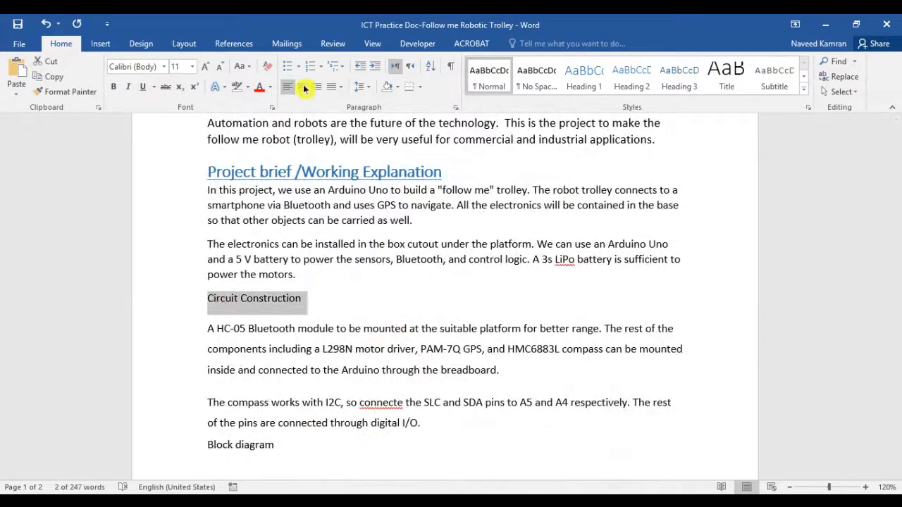
left_click(589, 81)
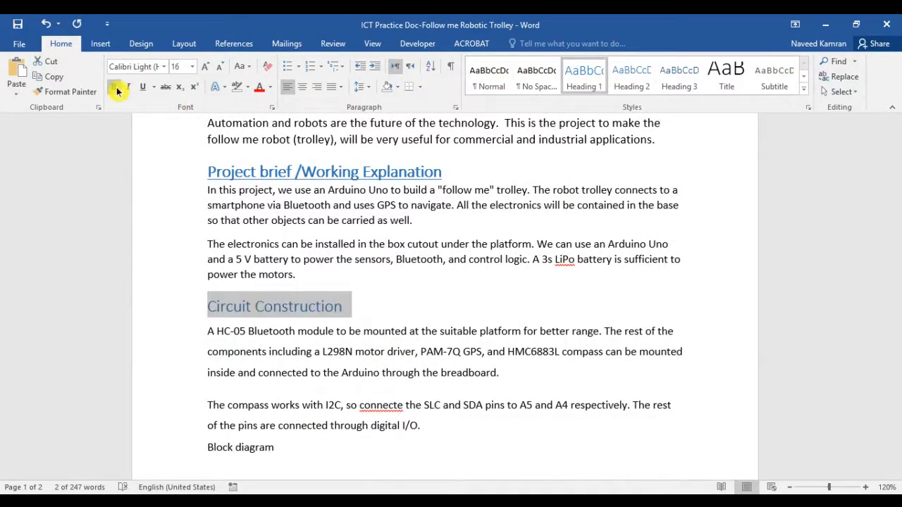
left_click(301, 329)
Step: Apply the Heading 1 style with an underline to the 'Components' line and delete the blank line above it
scroll(310, 338, "down", 2)
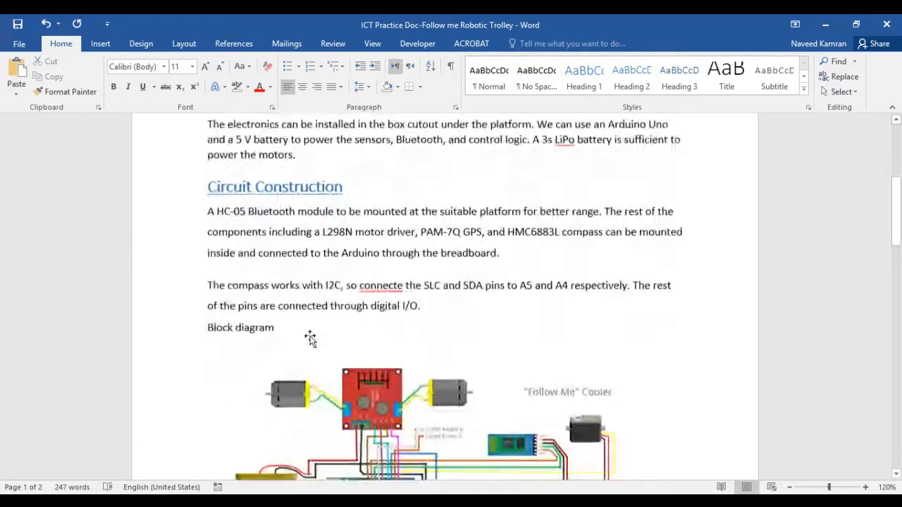
scroll(331, 346, "down", 2)
left_click(418, 352)
scroll(418, 353, "down", 2)
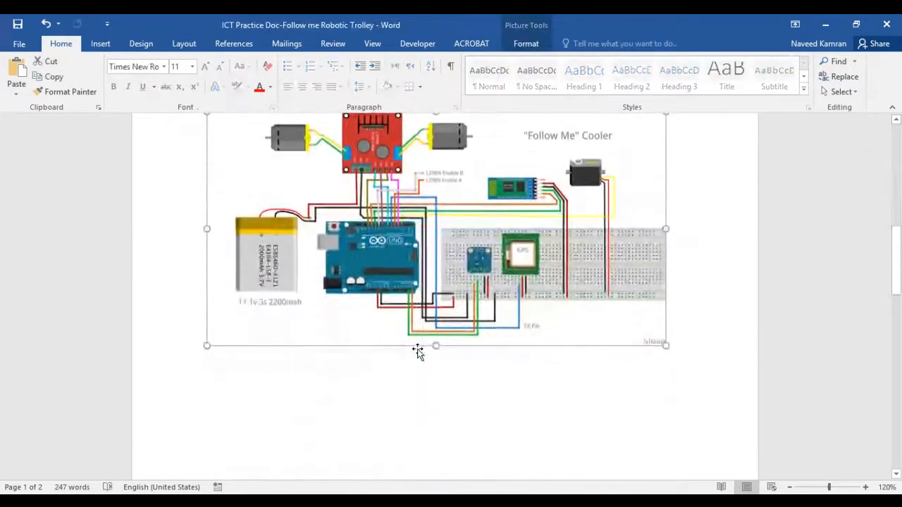
scroll(418, 353, "down", 8)
left_click_drag(274, 223, 210, 223)
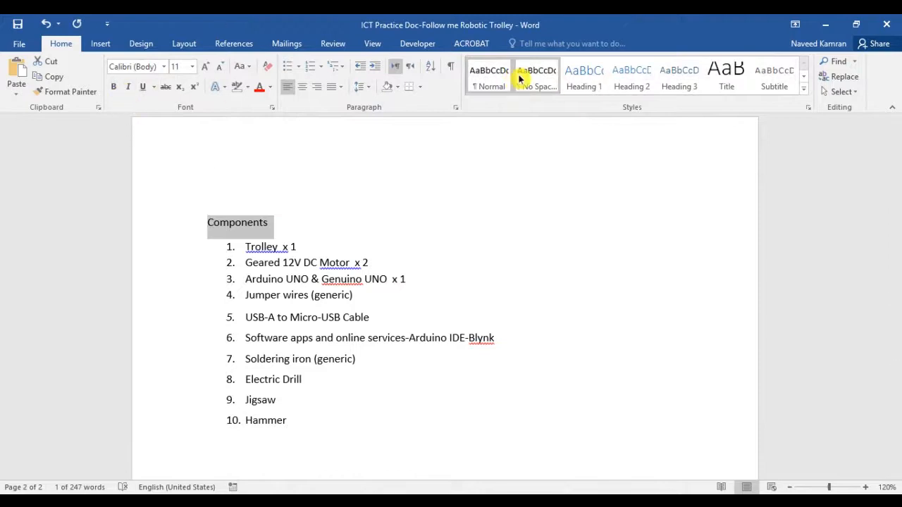
left_click(579, 81)
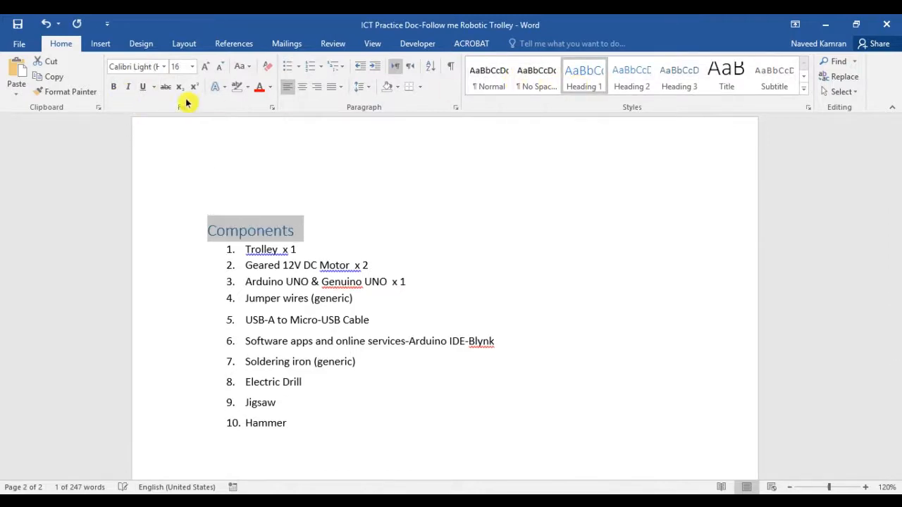
left_click(144, 87)
left_click(274, 213)
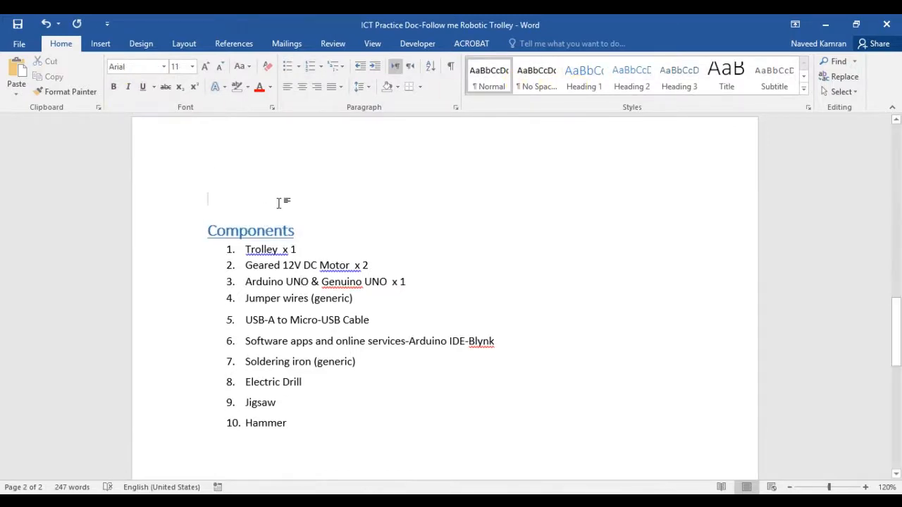
key("Delete")
Step: Review the headings and overall layout across both pages with a whole page fitted in view
scroll(344, 383, "up", 15)
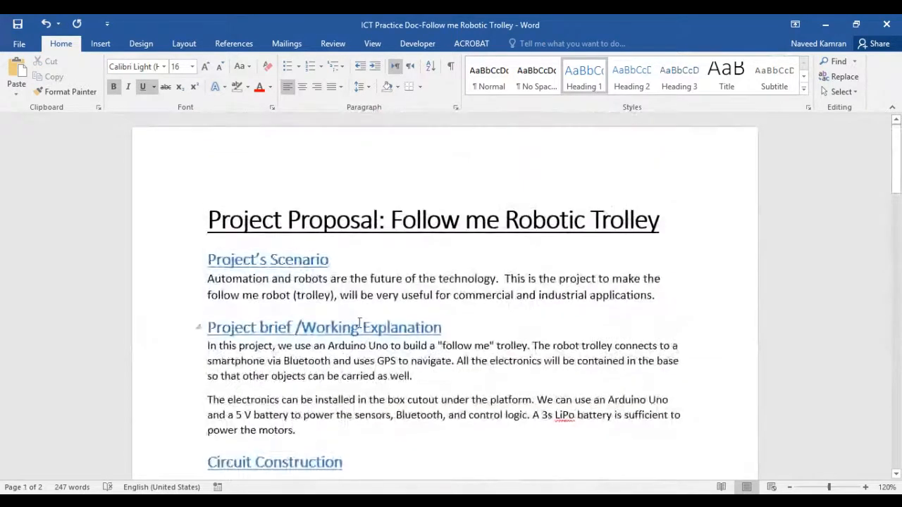
scroll(399, 344, "down", 3)
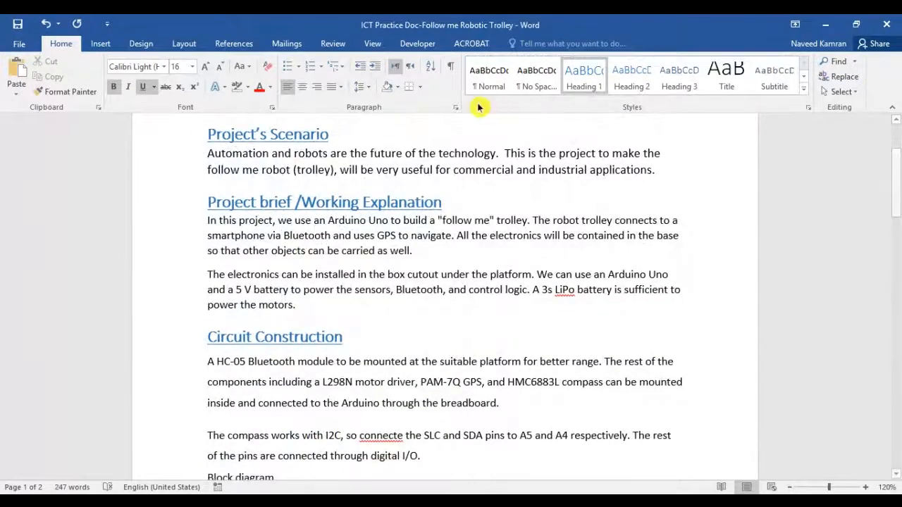
left_click(372, 44)
left_click(290, 79)
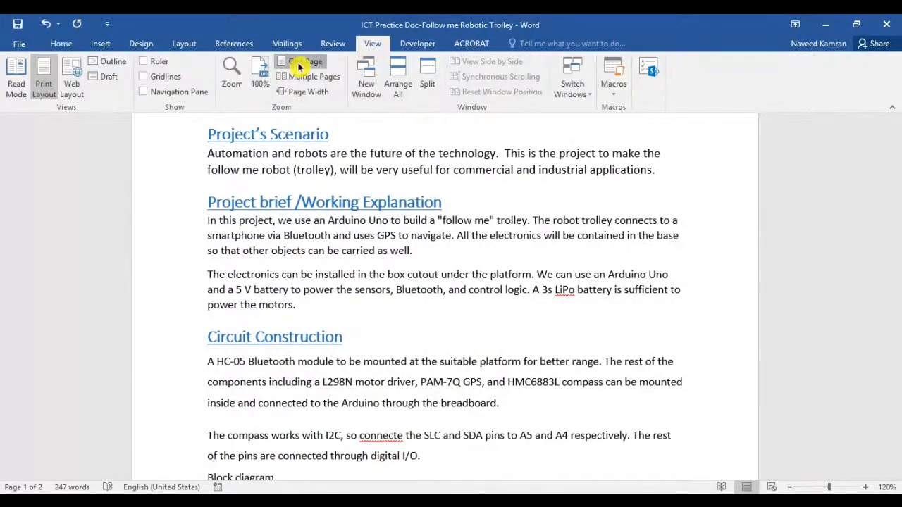
scroll(495, 318, "up", 1)
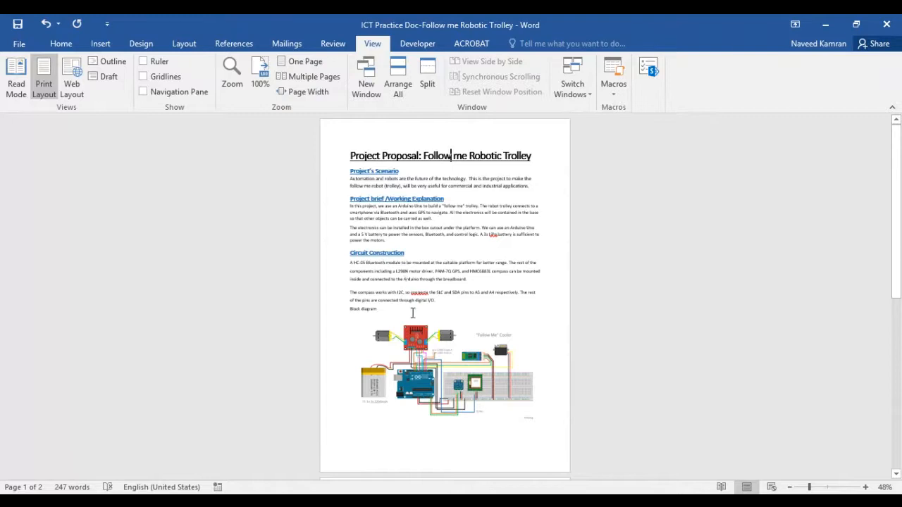
scroll(412, 313, "down", 5)
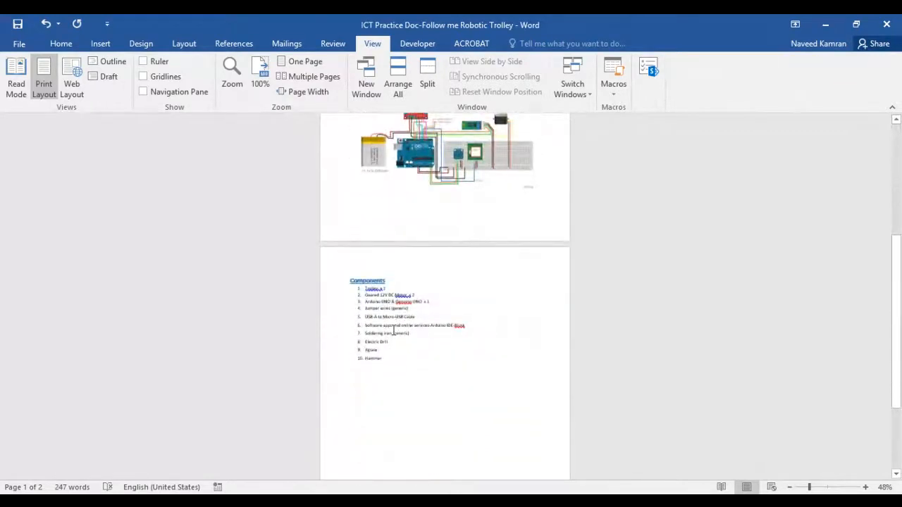
scroll(476, 352, "up", 3)
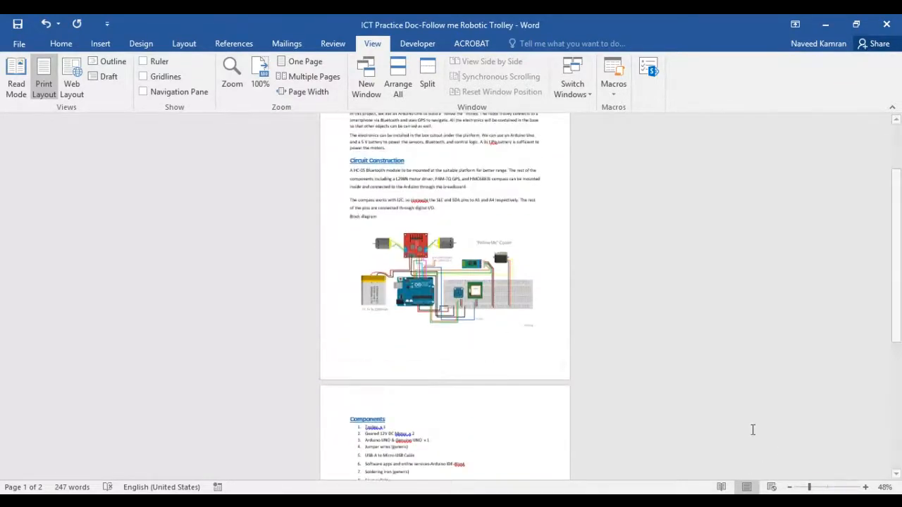
Step: Fit the document to the page width and reduce the zoom to 110%
left_click(306, 95)
scroll(550, 296, "up", 4)
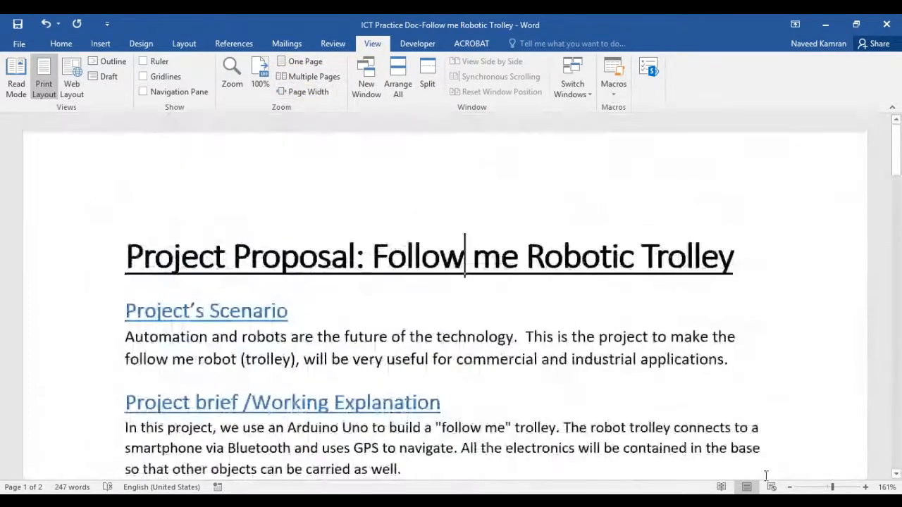
left_click(790, 488)
left_click(790, 488)
left_click(790, 488)
left_click(790, 488)
left_click(790, 489)
left_click(790, 488)
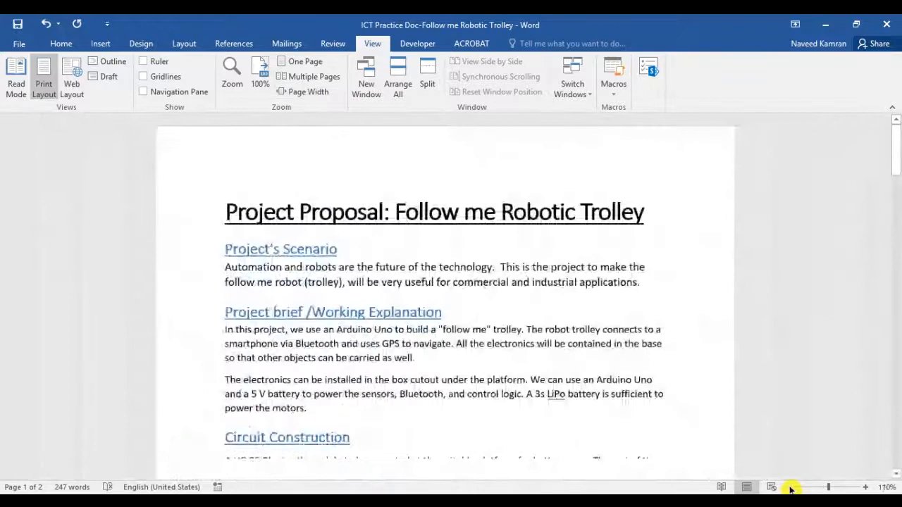
Step: Add a test line reading "Jfdksdjgijw'jgp" directly below the paragraph ending 'power the motors.'
scroll(310, 353, "down", 3)
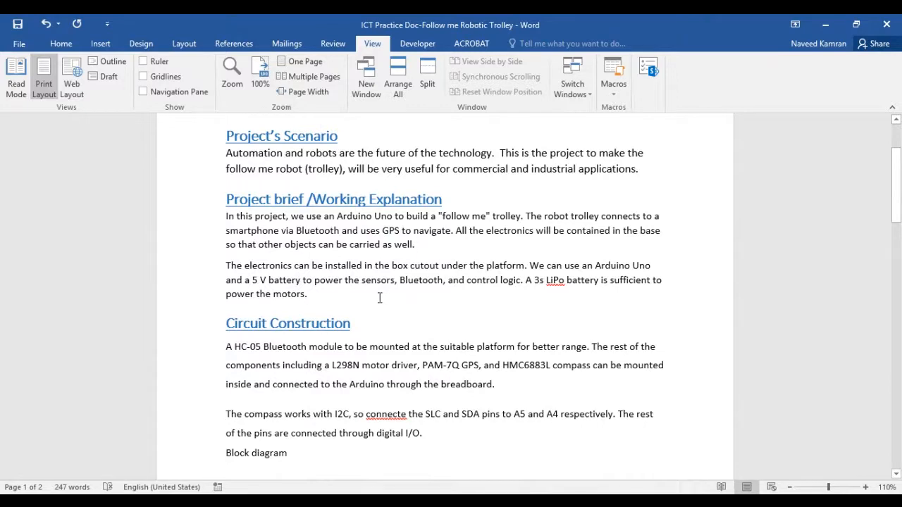
key("Return")
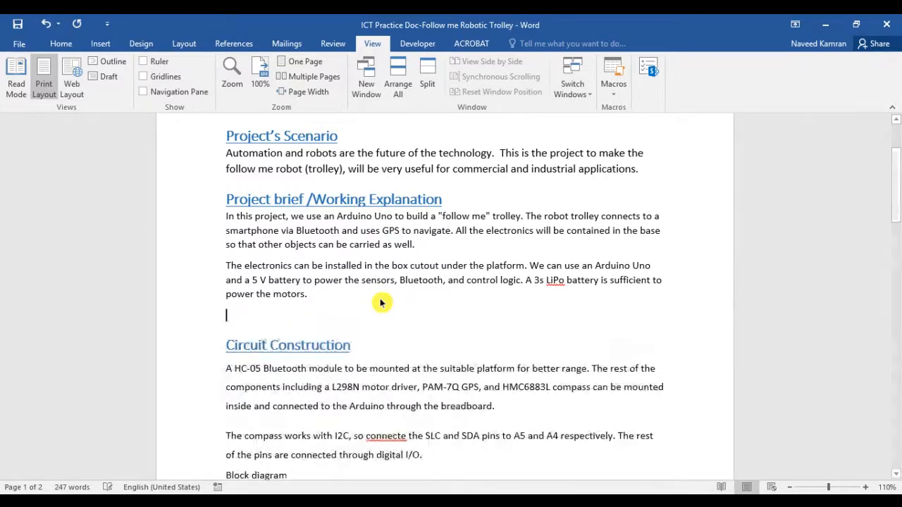
type("Jfdksdjgijw'")
type("jgp")
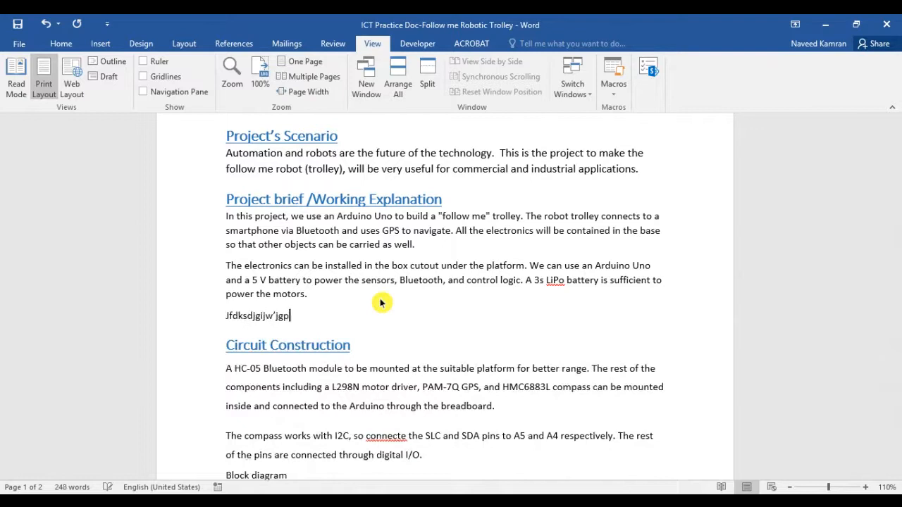
Step: Try 1.15 line spacing on the body text under 'Project brief /Working Explanation', including the test line
left_click_drag(307, 317, 227, 226)
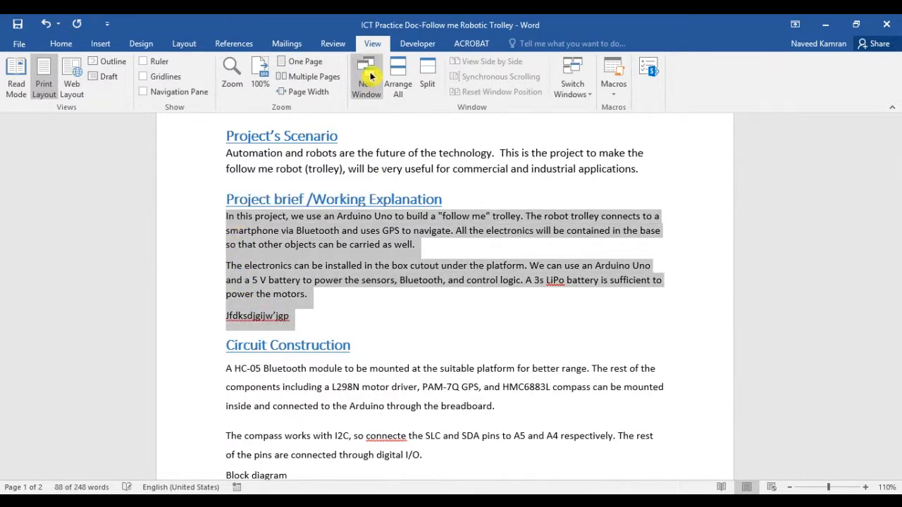
left_click(61, 47)
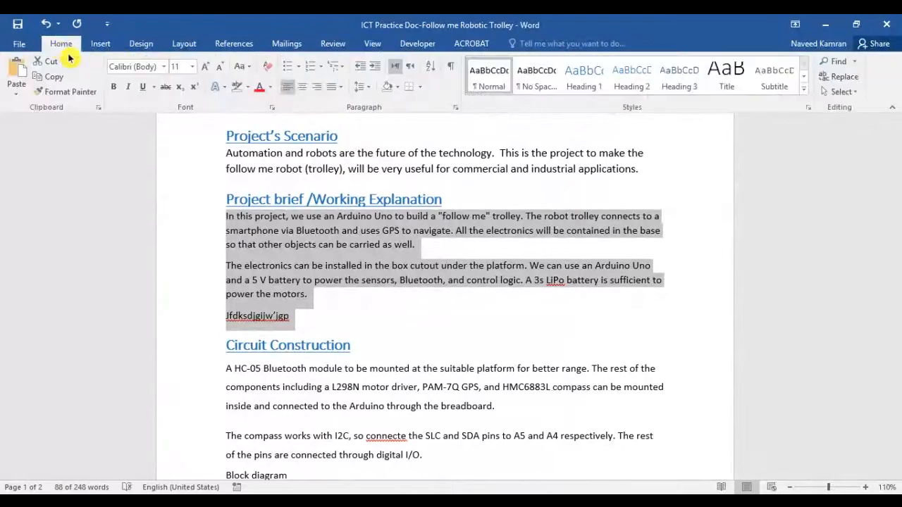
left_click(365, 90)
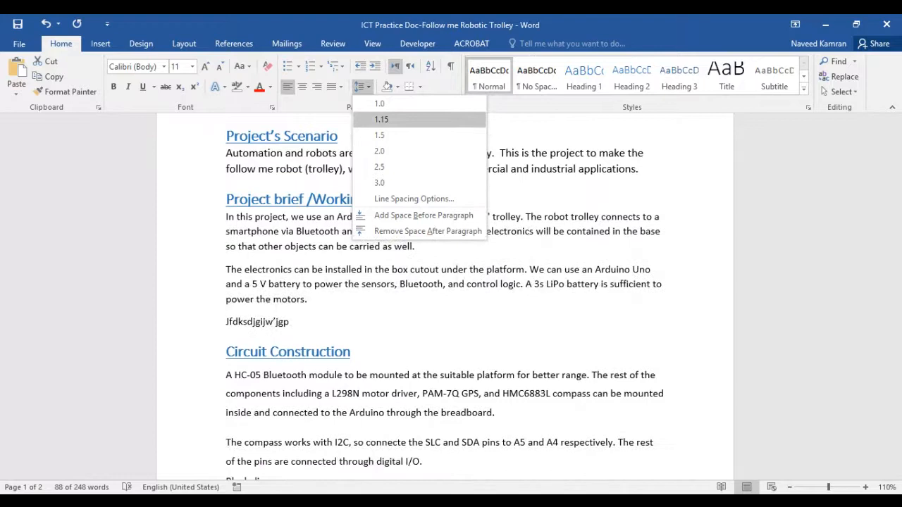
left_click(381, 119)
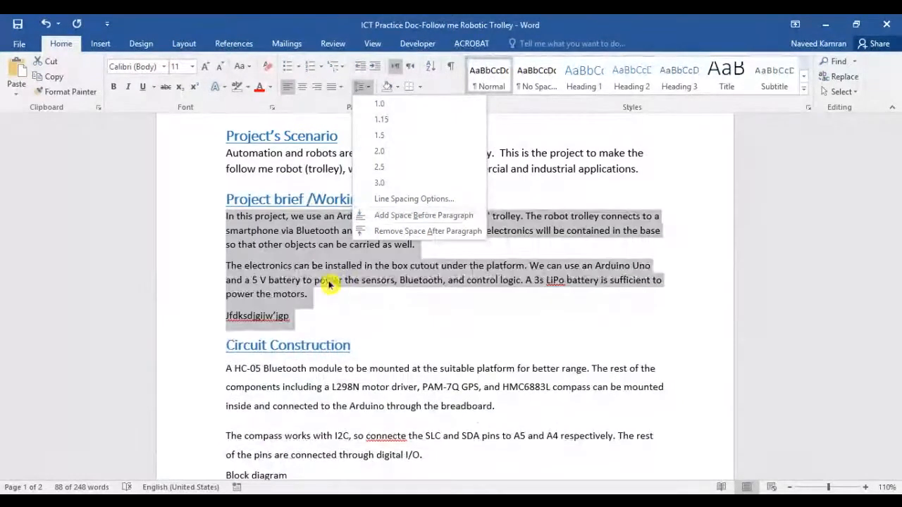
Step: Delete the test line and its leftover blank line above 'Circuit Construction', keeping that heading's style intact
left_click_drag(290, 316, 228, 315)
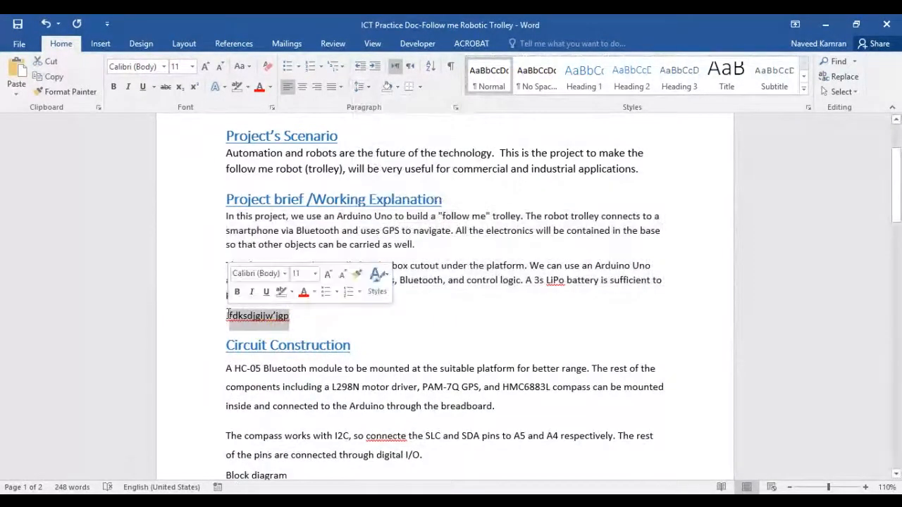
key("Delete")
key("Delete")
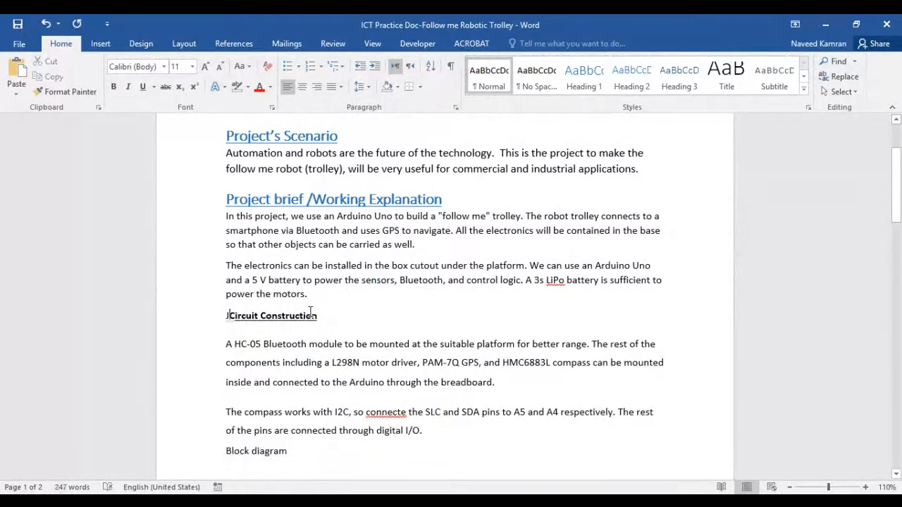
key("ctrl+z")
key("BackSpace")
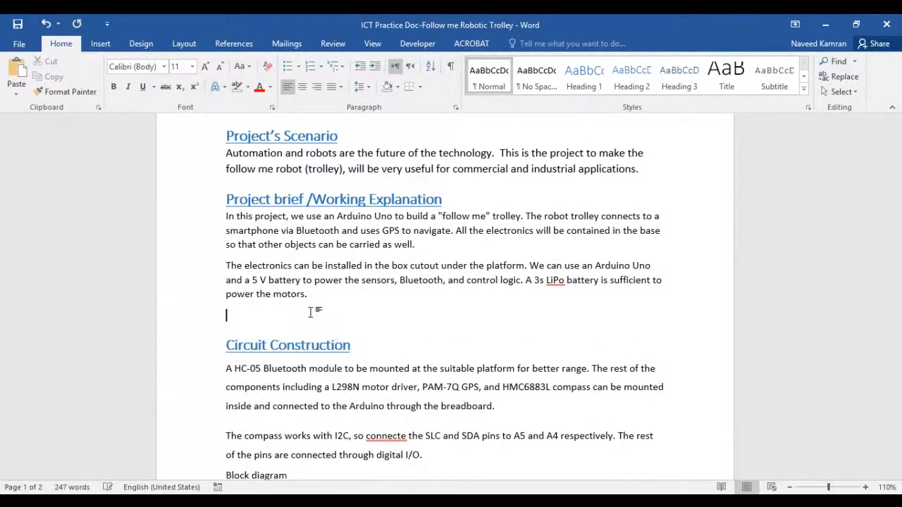
key("Delete")
Step: Select all the items of the Components list and look through the available numbering and bullet formats
scroll(399, 322, "down", 10)
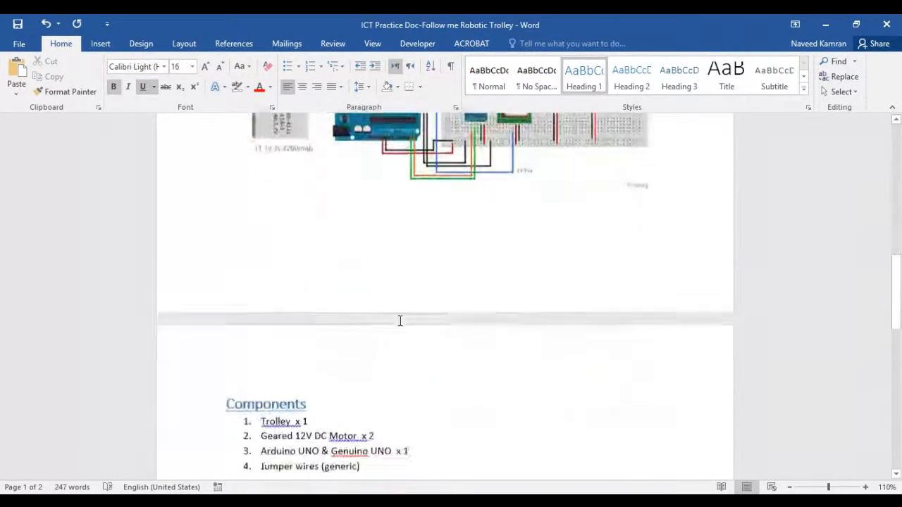
left_click(261, 267)
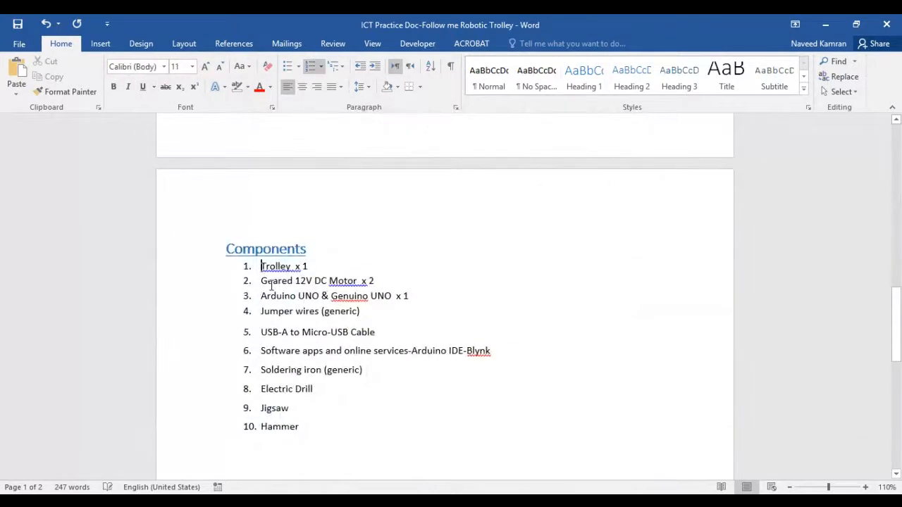
left_click_drag(301, 425, 259, 267)
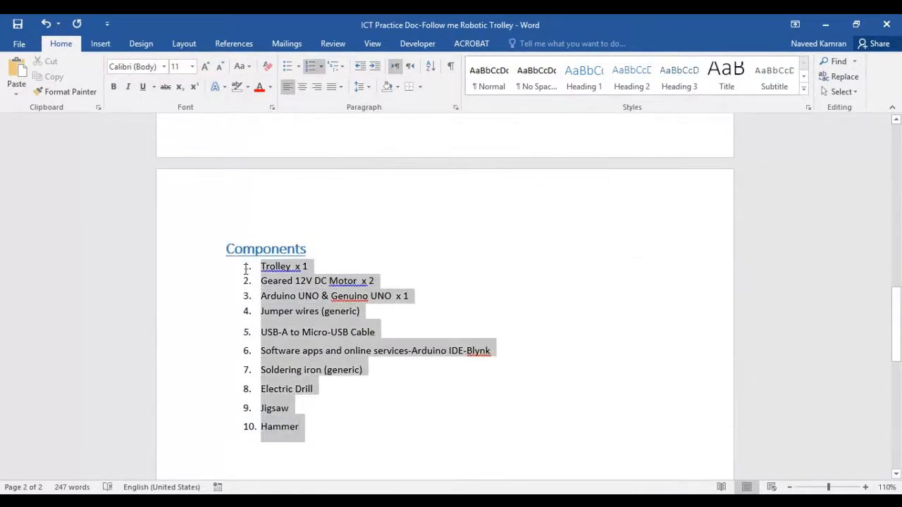
left_click(321, 71)
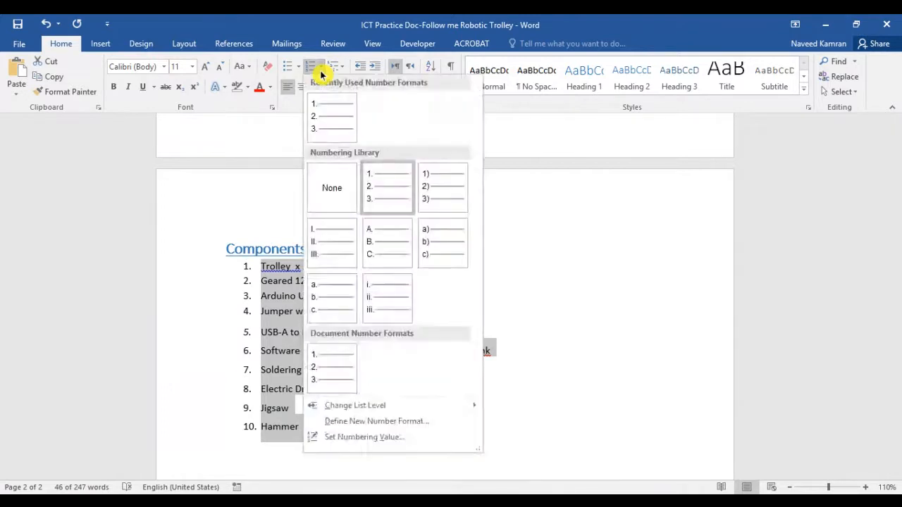
left_click(519, 287)
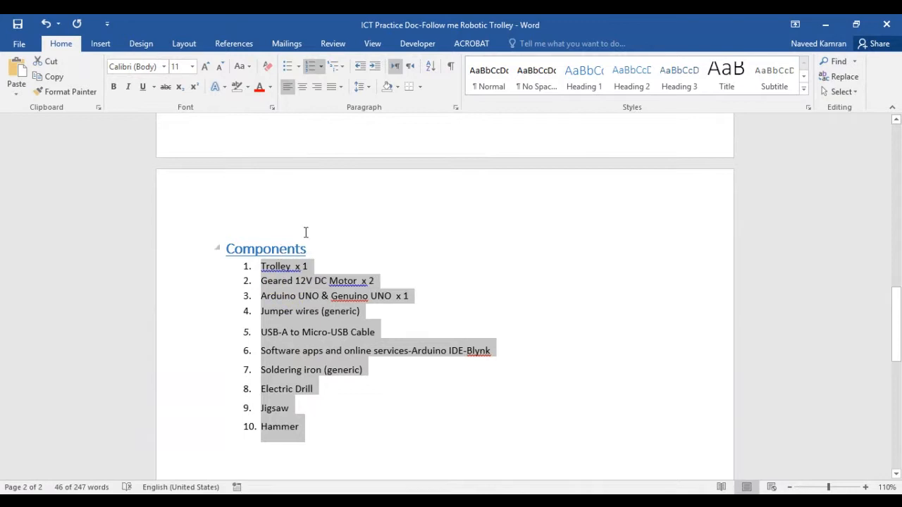
left_click(299, 66)
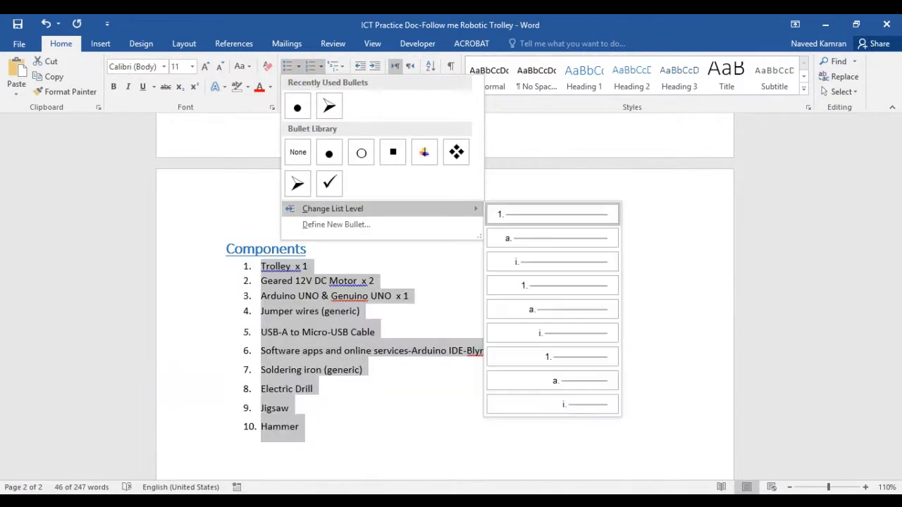
left_click(241, 198)
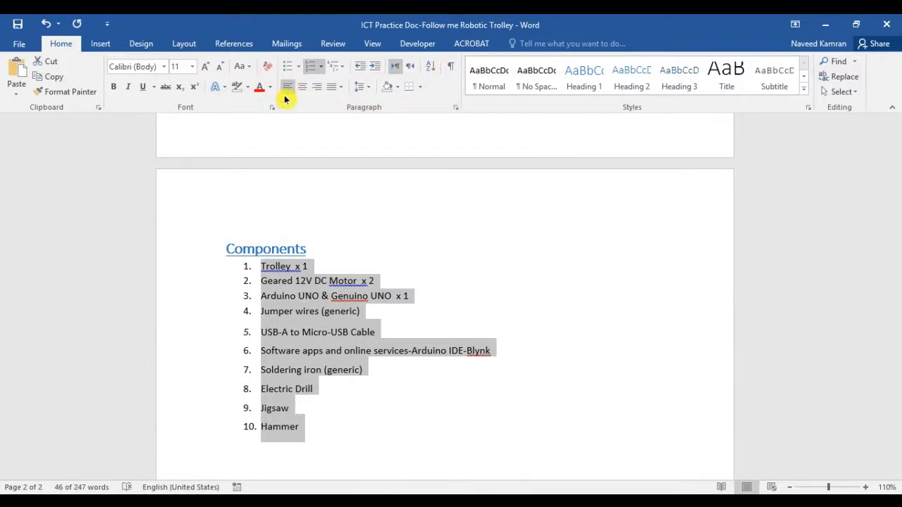
Step: Change the Components list numbering to the a. b. c. format and return it to 1. 2. 3
left_click(319, 67)
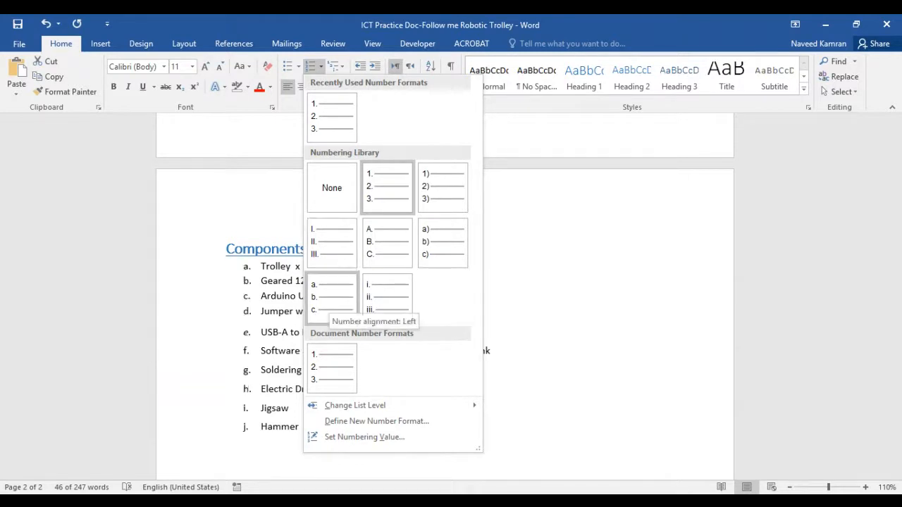
left_click(332, 297)
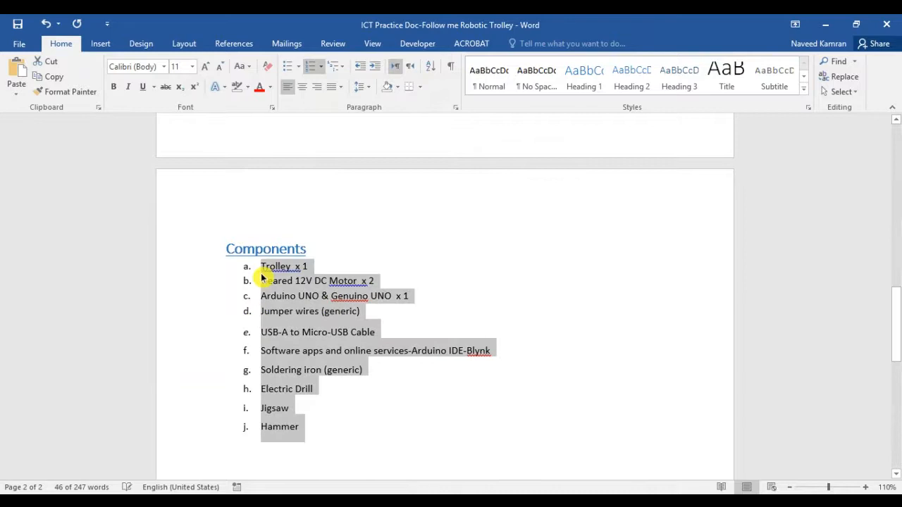
left_click(321, 66)
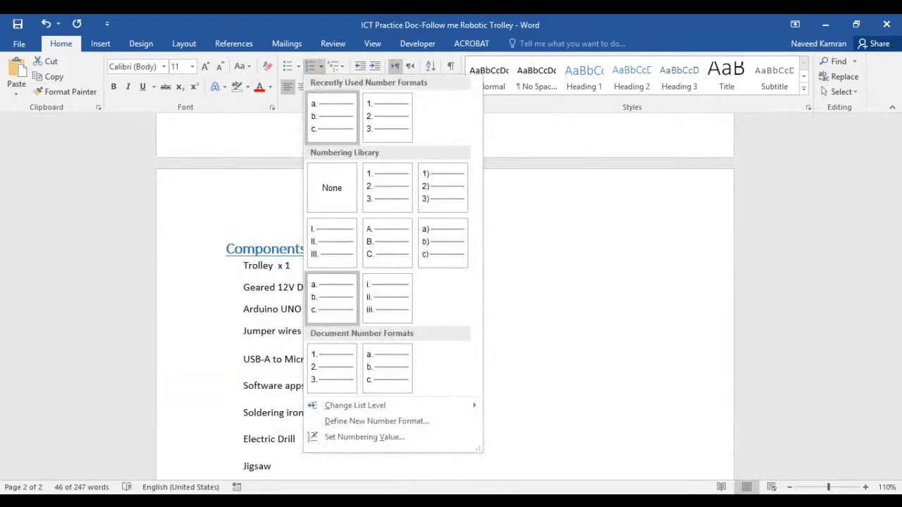
left_click(387, 116)
left_click(346, 409)
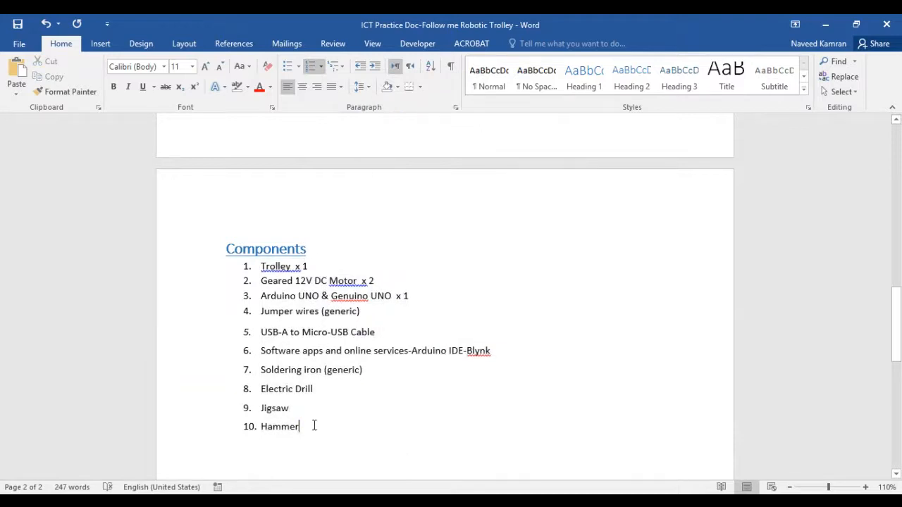
scroll(334, 328, "down", 3)
left_click(334, 329)
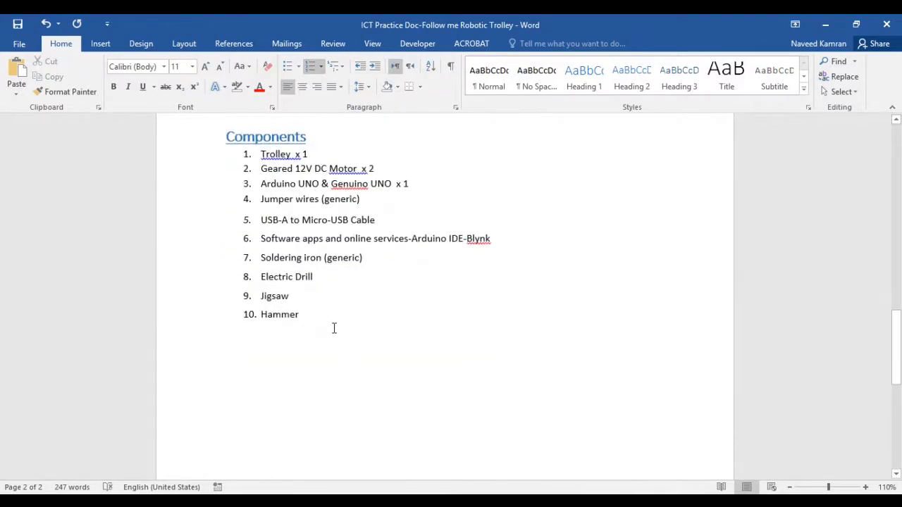
Step: Preview the available text highlight colours on the title 'Project Proposal: Follow me Robotic Trolley'
scroll(340, 257, "up", 3)
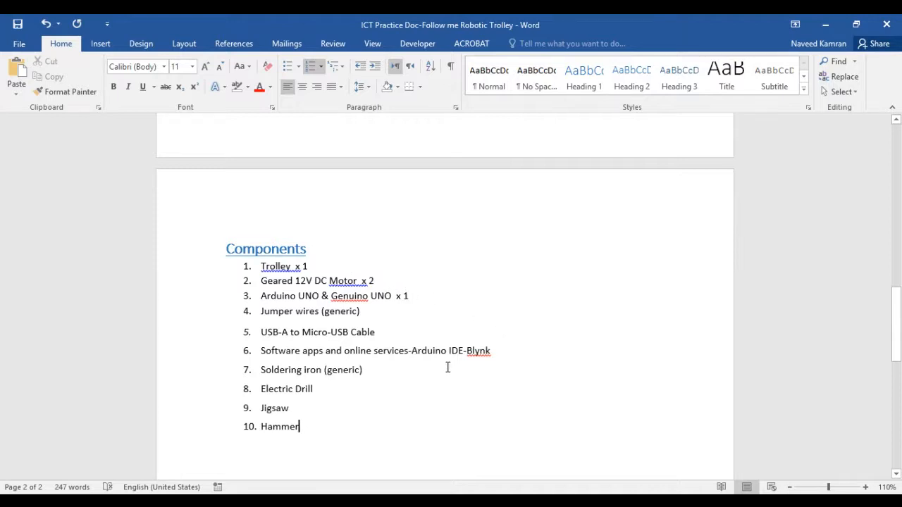
scroll(371, 356, "up", 12)
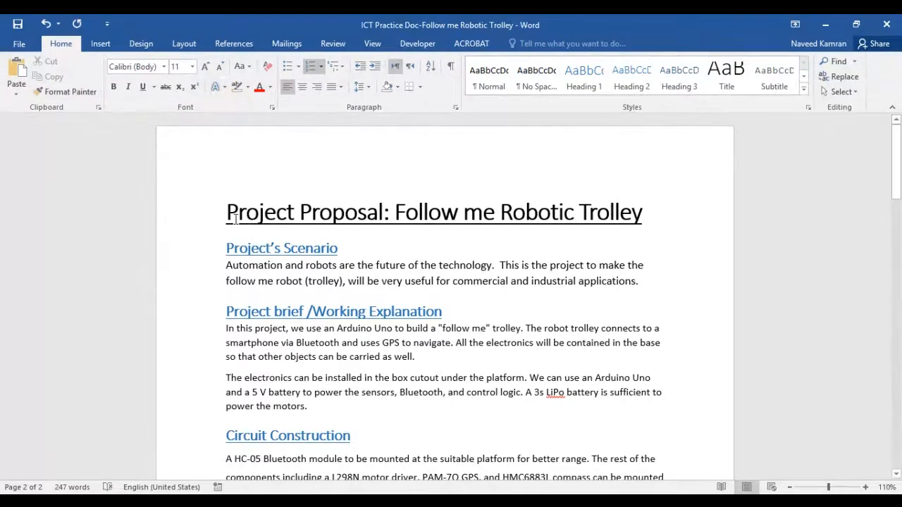
left_click_drag(227, 213, 655, 212)
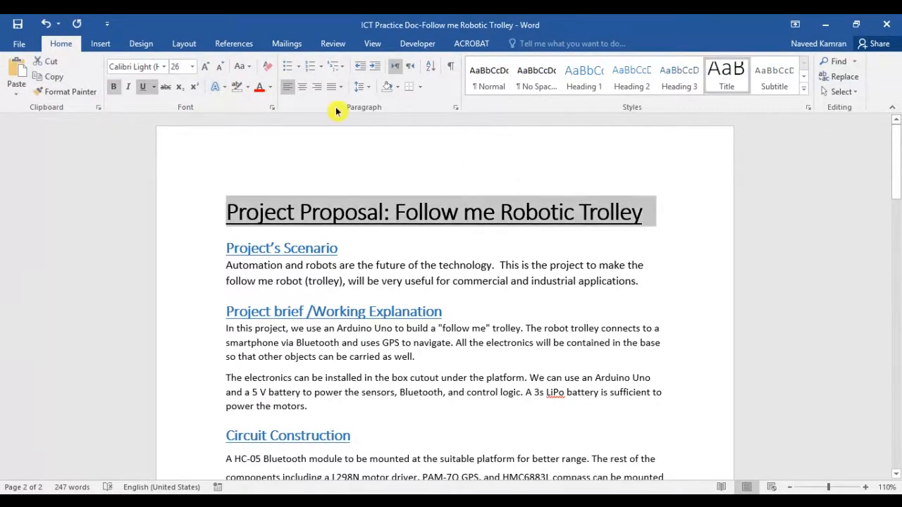
left_click(250, 90)
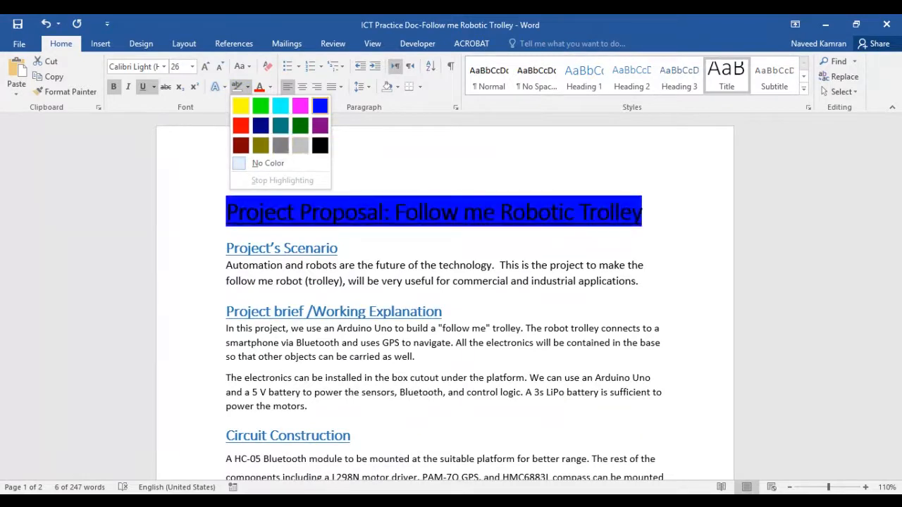
left_click(286, 244)
Step: Change the font colour of the title 'Project Proposal: Follow me Robotic Trolley' to the standard red
left_click(275, 211)
left_click_drag(229, 211, 619, 214)
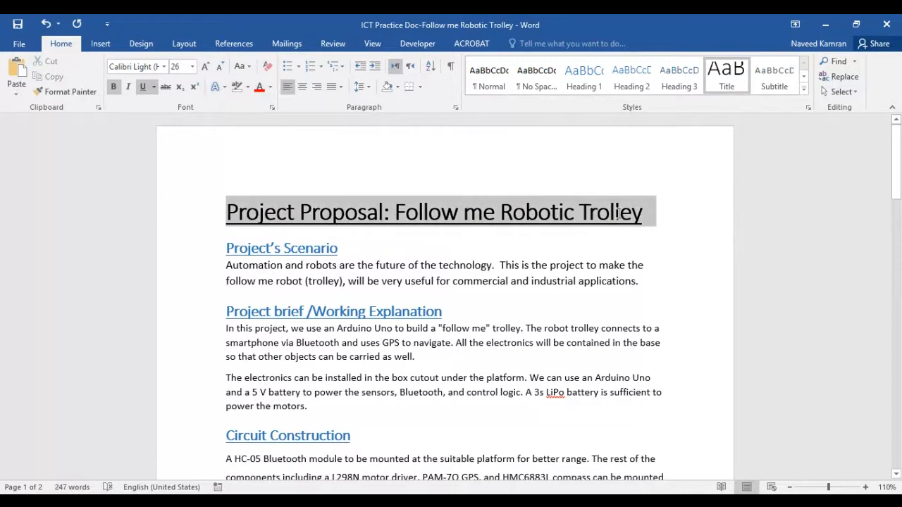
left_click(272, 88)
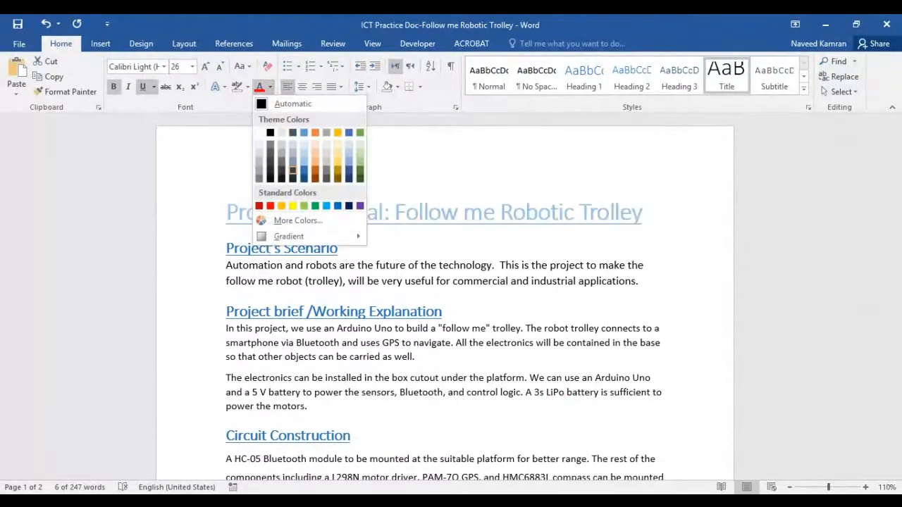
left_click(270, 206)
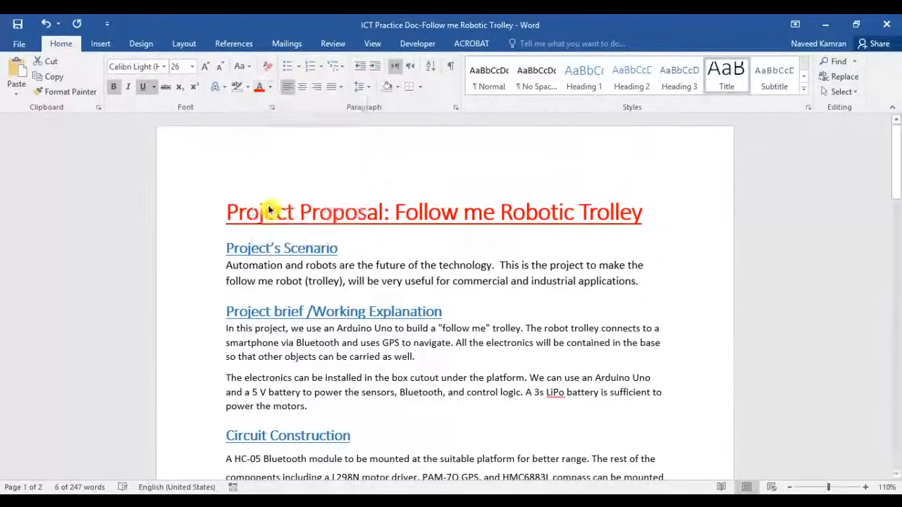
left_click(407, 265)
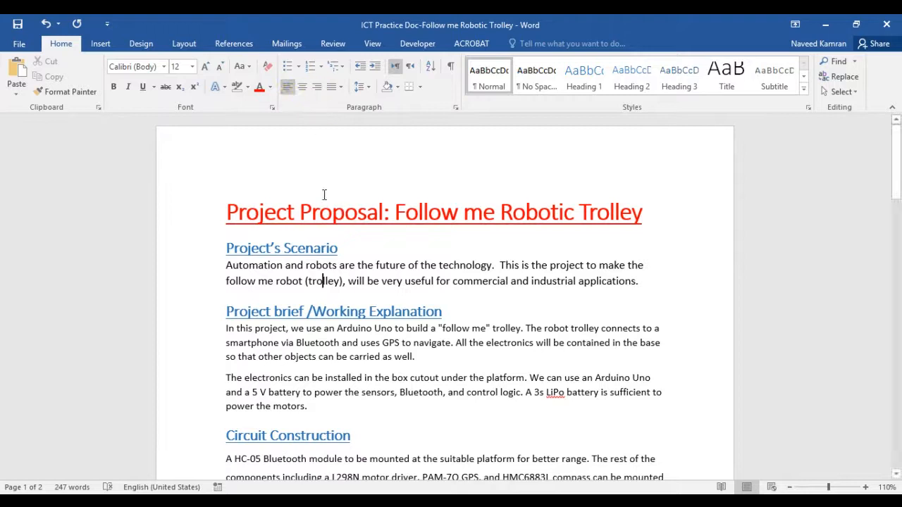
Step: Try center and right alignment on the 'Project's Scenario' heading and return it to left alignment
left_click_drag(228, 248, 338, 246)
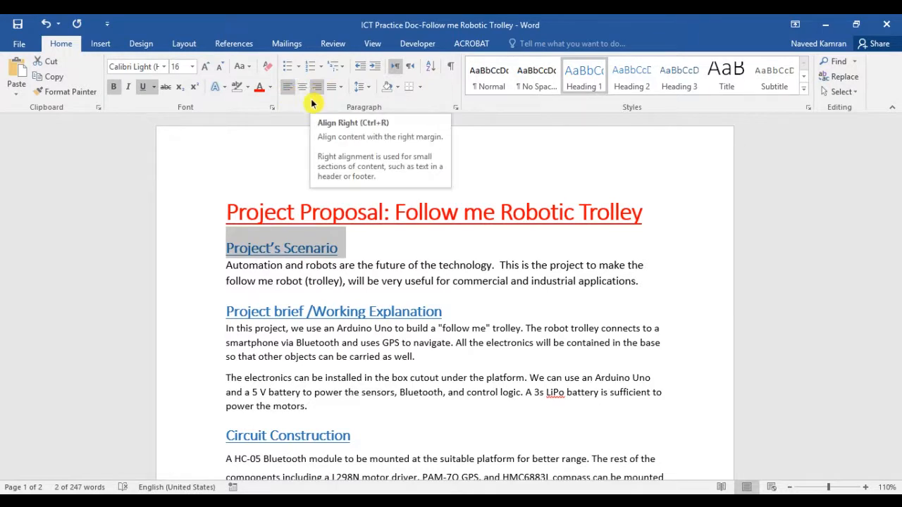
left_click(274, 248)
left_click_drag(344, 248, 225, 248)
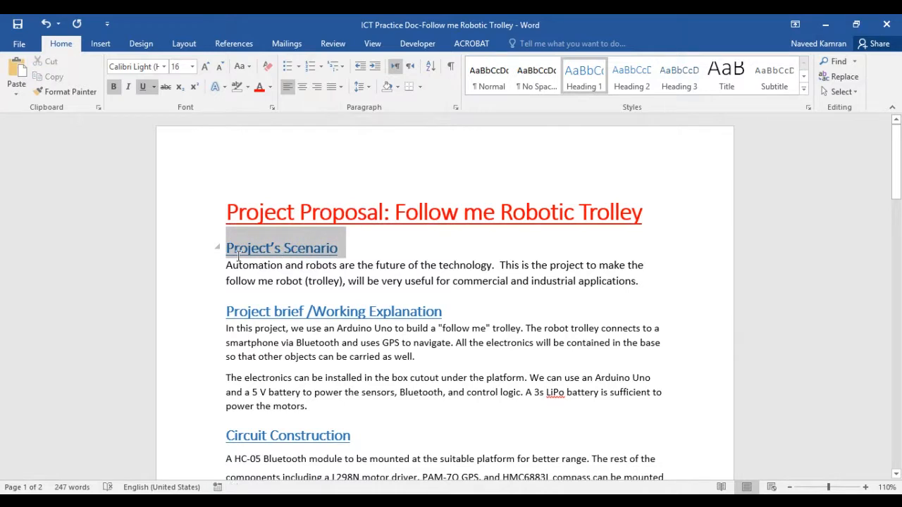
left_click(300, 88)
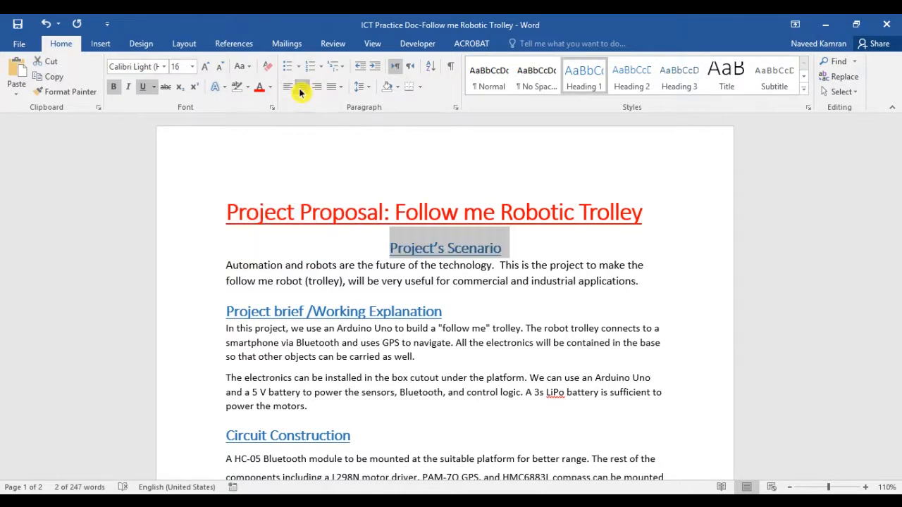
left_click(317, 92)
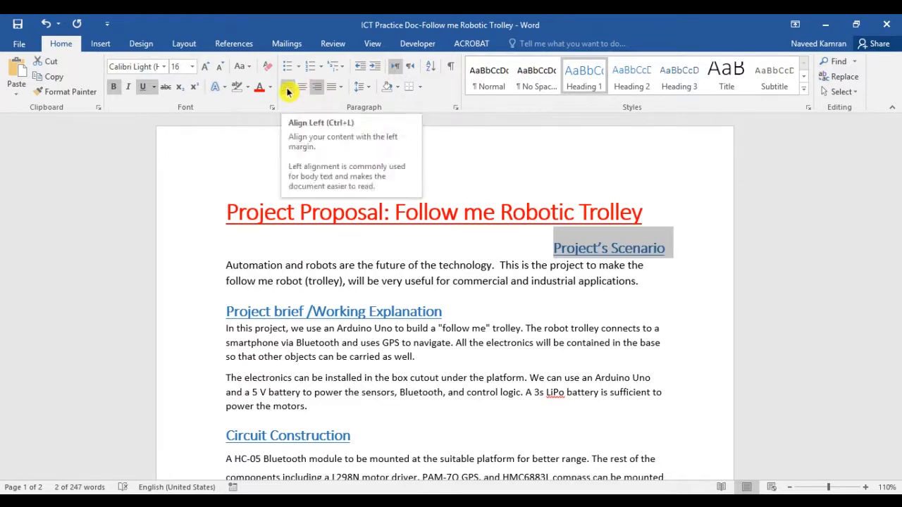
left_click(287, 91)
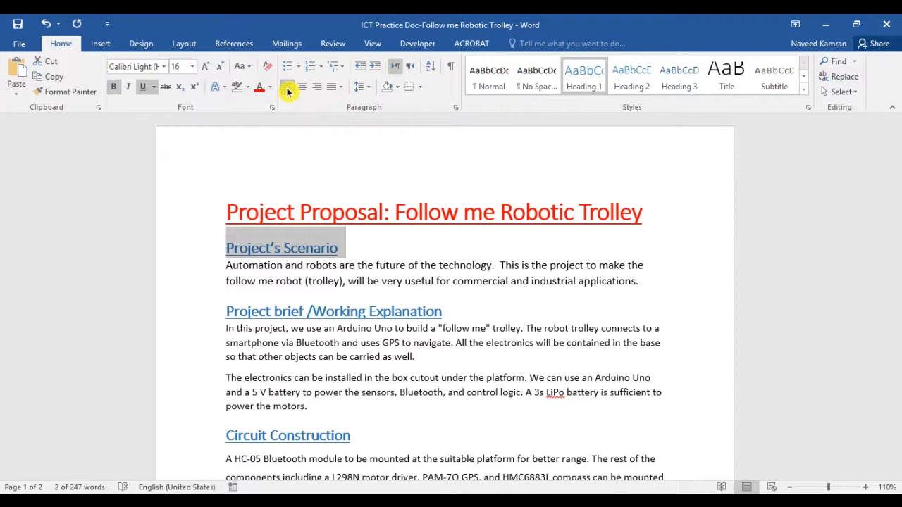
Step: Center the title 'Project Proposal: Follow me Robotic Trolley' on the page
triple_click(374, 215)
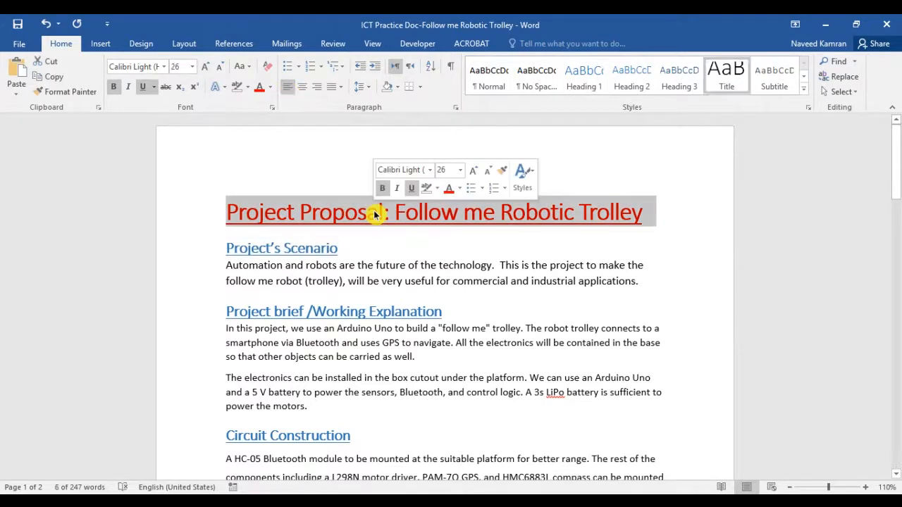
left_click(303, 90)
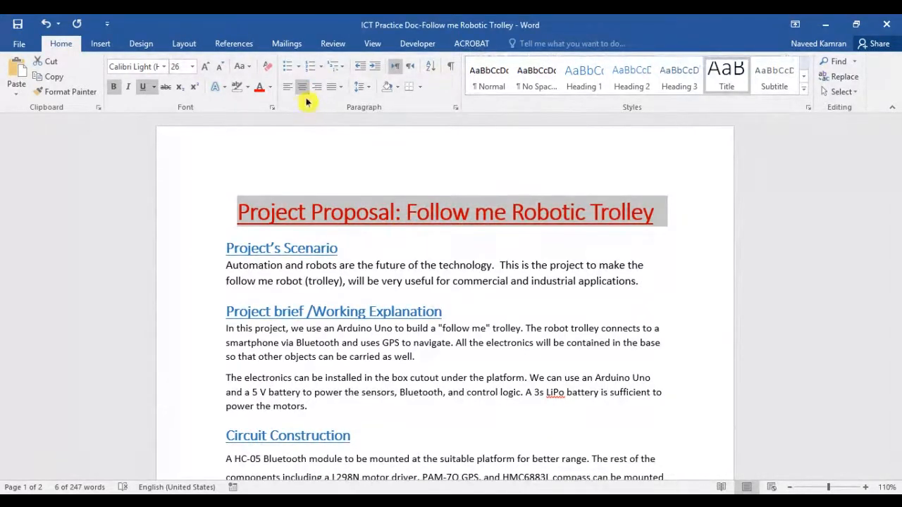
left_click(367, 280)
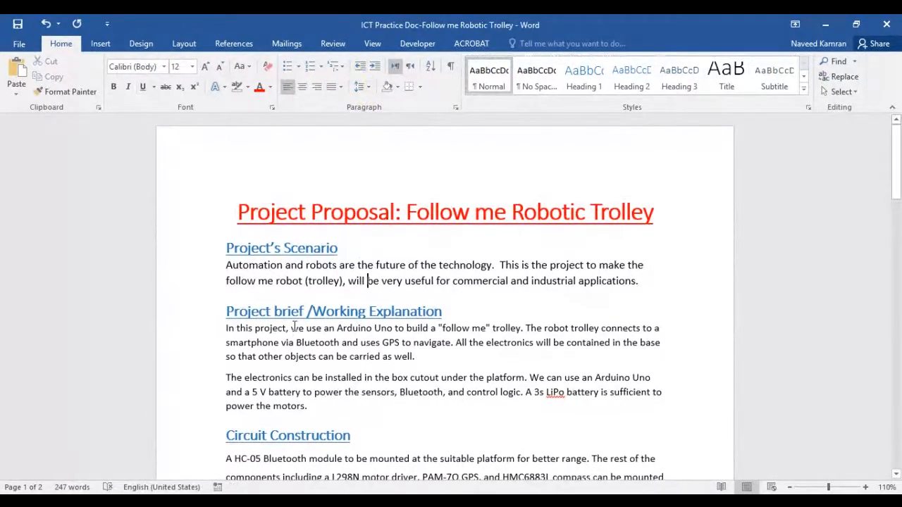
Step: Try indenting all ten items of the Components list by several levels
scroll(294, 318, "down", 20)
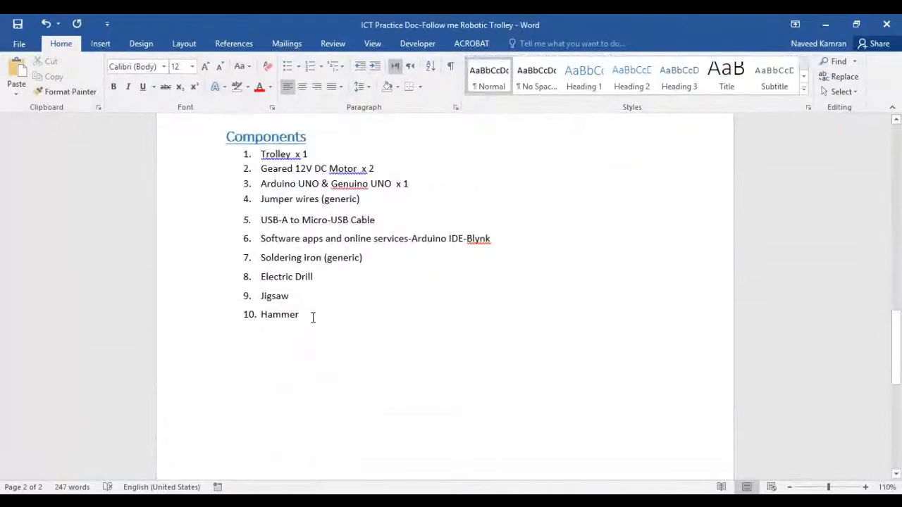
scroll(299, 366, "up", 3)
left_click_drag(313, 424, 246, 266)
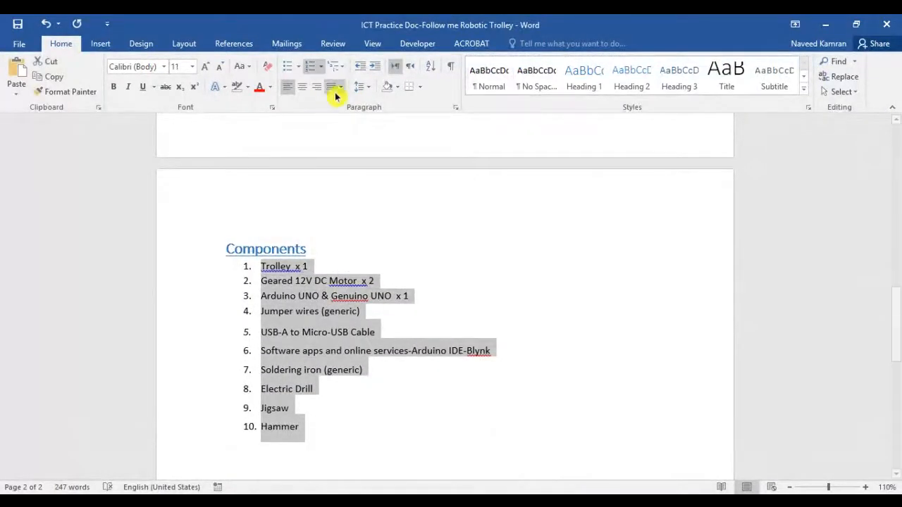
left_click(374, 70)
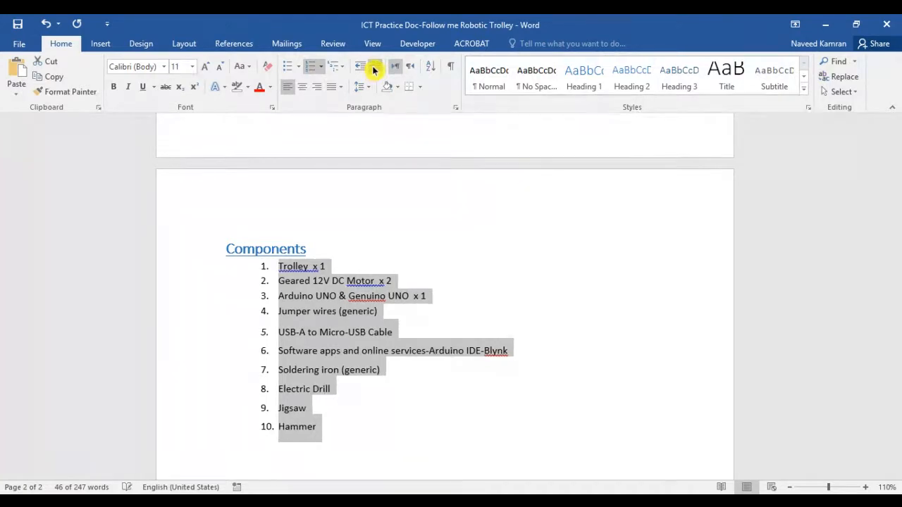
left_click(377, 67)
left_click(376, 66)
left_click(376, 66)
left_click(376, 66)
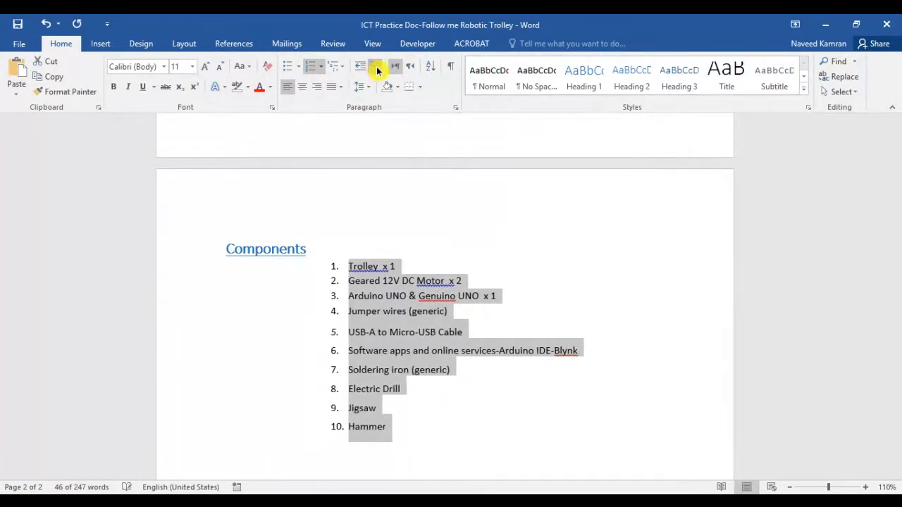
left_click(376, 66)
left_click(376, 66)
Step: Decrease the indent of the Components list back to the margin and increase it again by one level
left_click(359, 67)
left_click(359, 67)
left_click(360, 67)
left_click(360, 67)
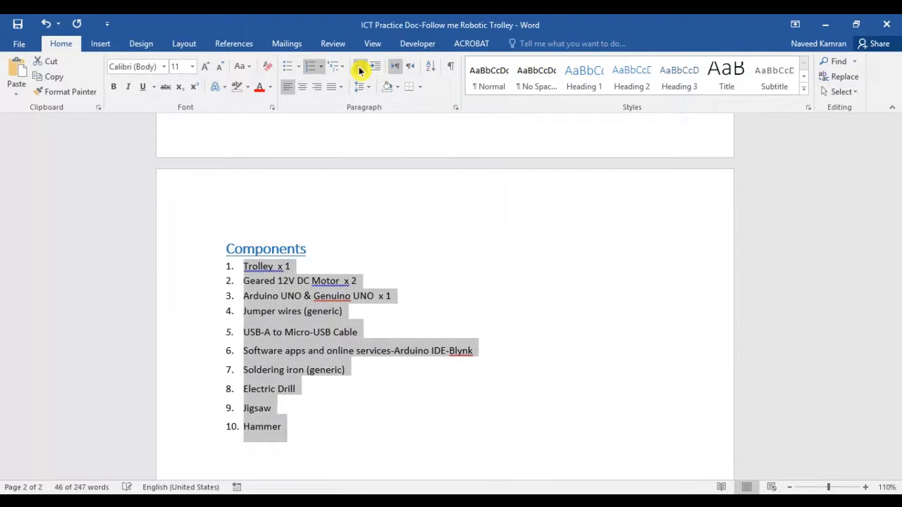
left_click(375, 67)
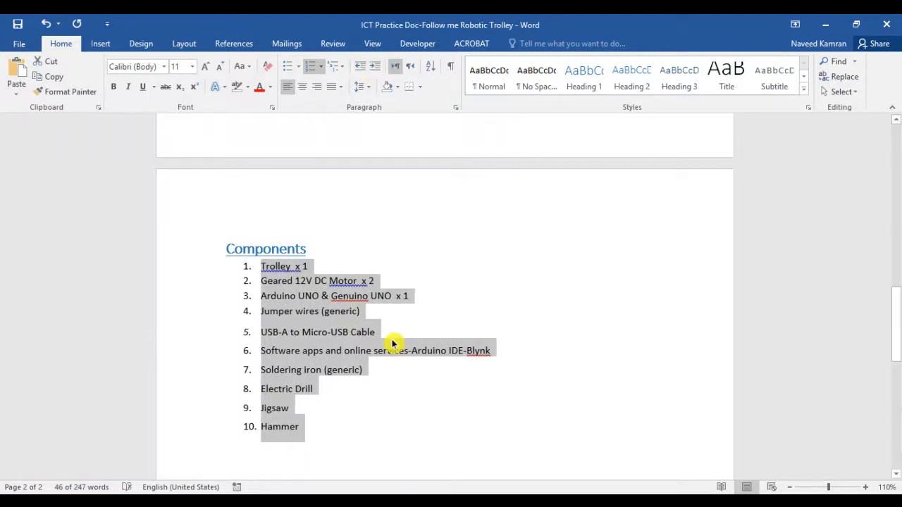
left_click(366, 350)
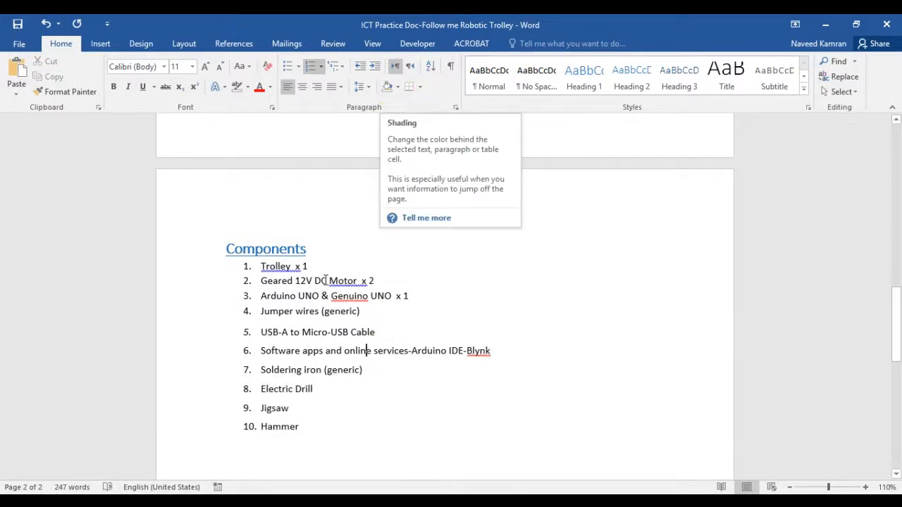
Step: Preview the available shading colours behind the title without applying any
scroll(362, 264, "up", 10)
scroll(362, 264, "up", 5)
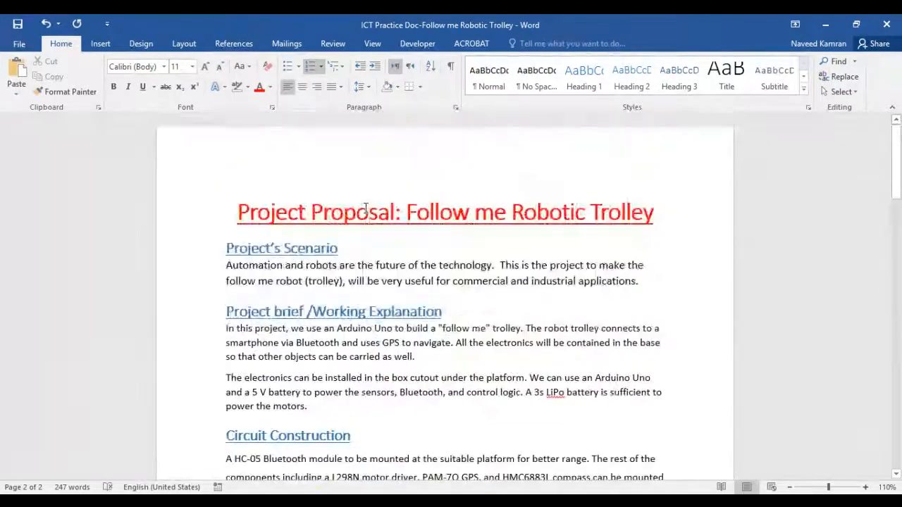
triple_click(367, 211)
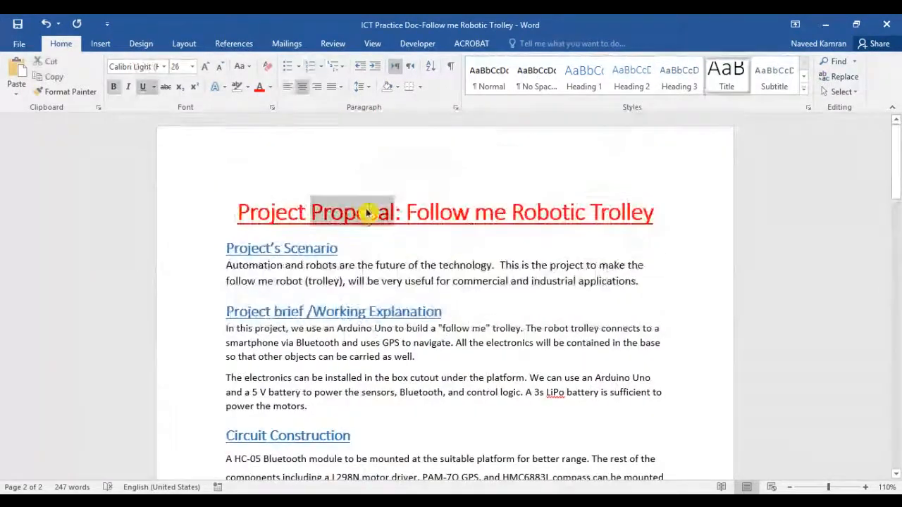
left_click(399, 91)
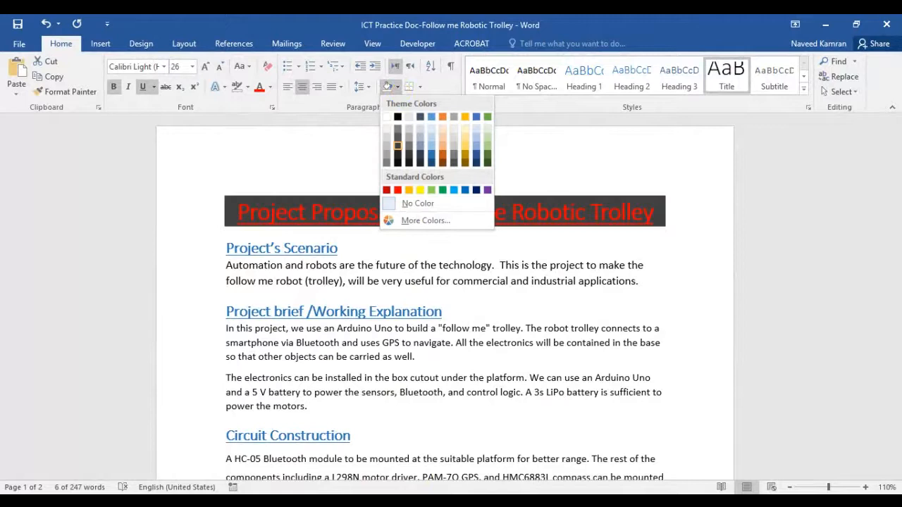
left_click(316, 248)
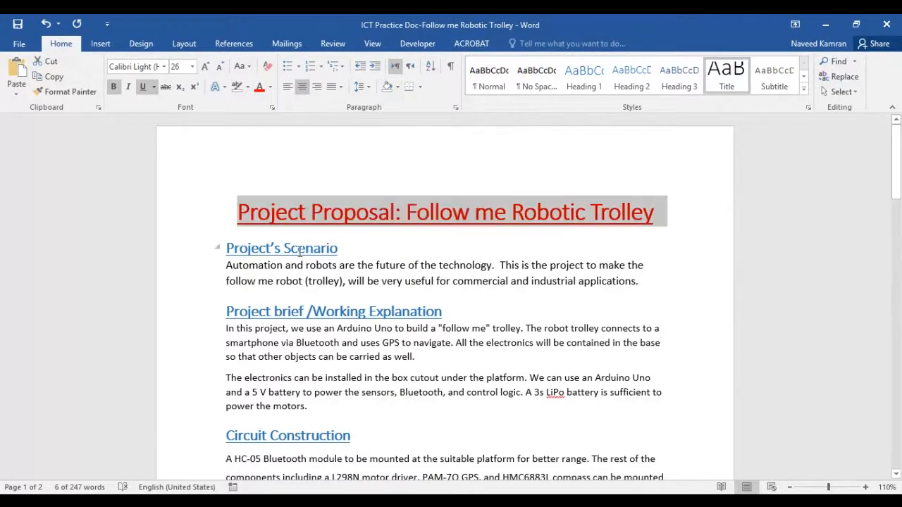
Step: Try a yellow text highlight on the 'Project's Scenario' heading and set the highlight back to No Color
double_click(300, 251)
left_click(333, 253)
left_click_drag(342, 252, 243, 256)
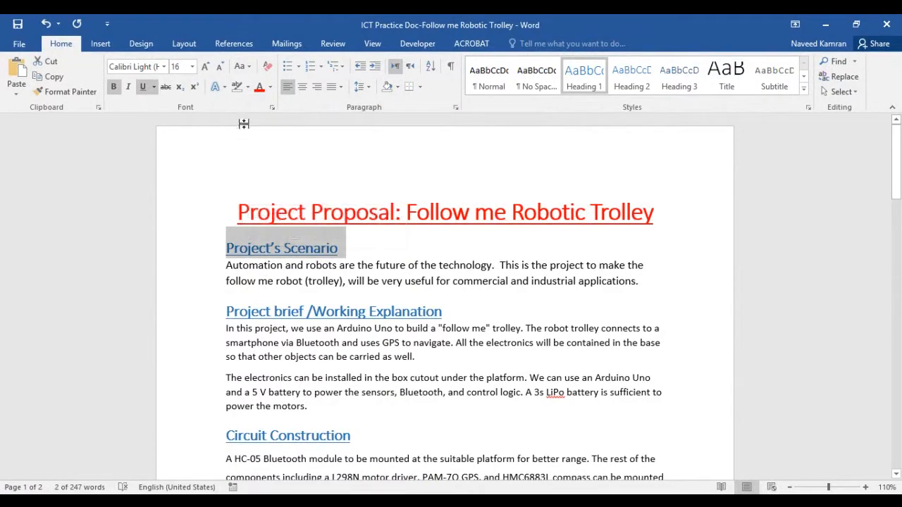
left_click(247, 87)
left_click(237, 119)
key("Left")
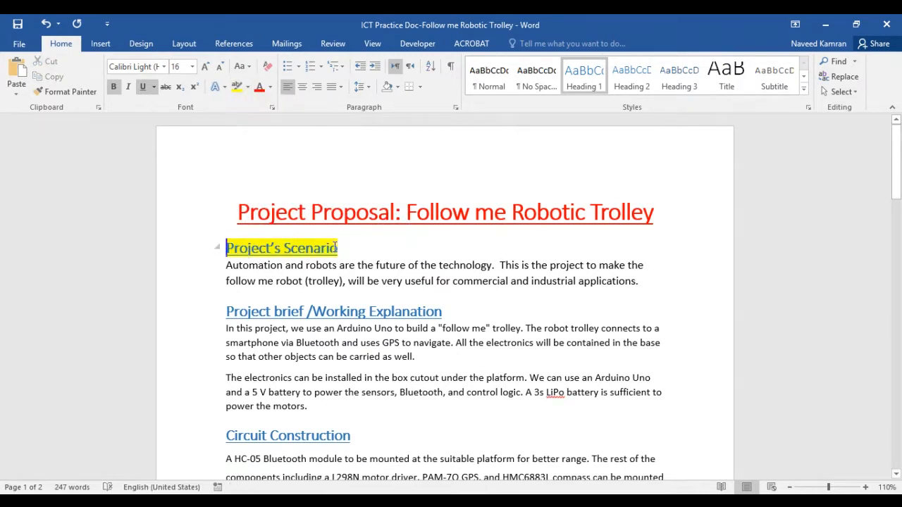
left_click_drag(339, 247, 239, 254)
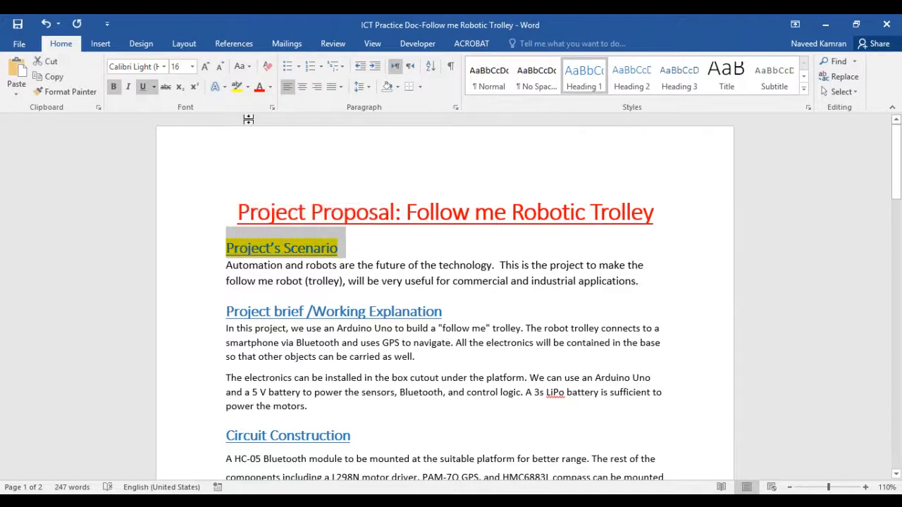
left_click(248, 86)
left_click(254, 163)
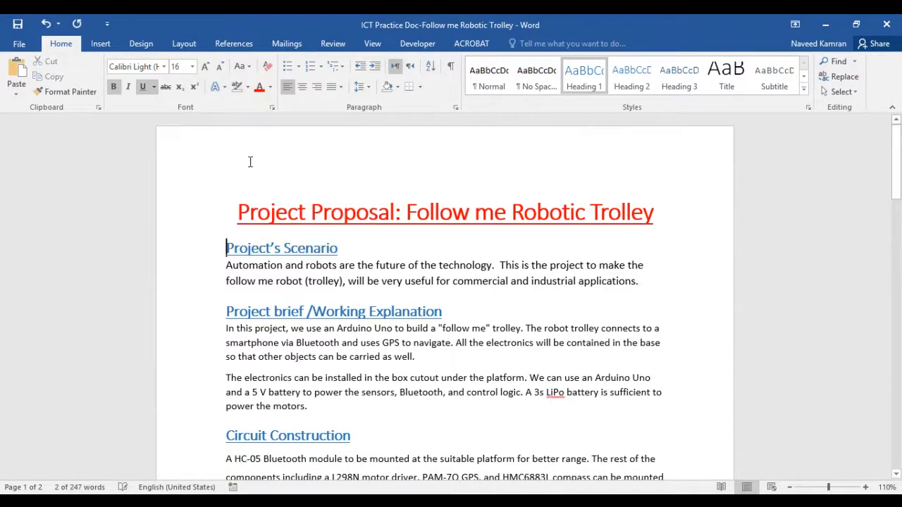
key("Left")
Step: Shade the text of the 'Project's Scenario' heading with the orange theme colour and reselect the whole heading
mouse_move(338, 249)
left_mouse_down()
mouse_move(228, 264)
mouse_move(228, 250)
left_mouse_up()
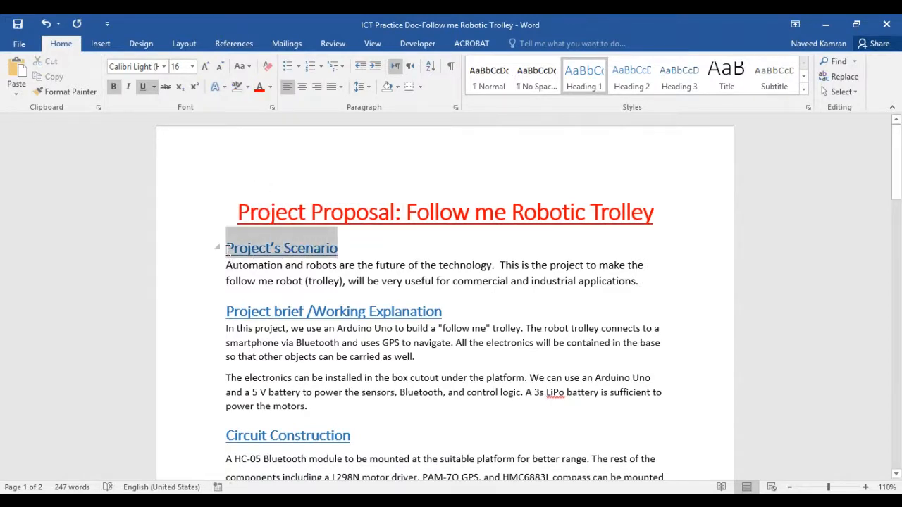
left_click(398, 88)
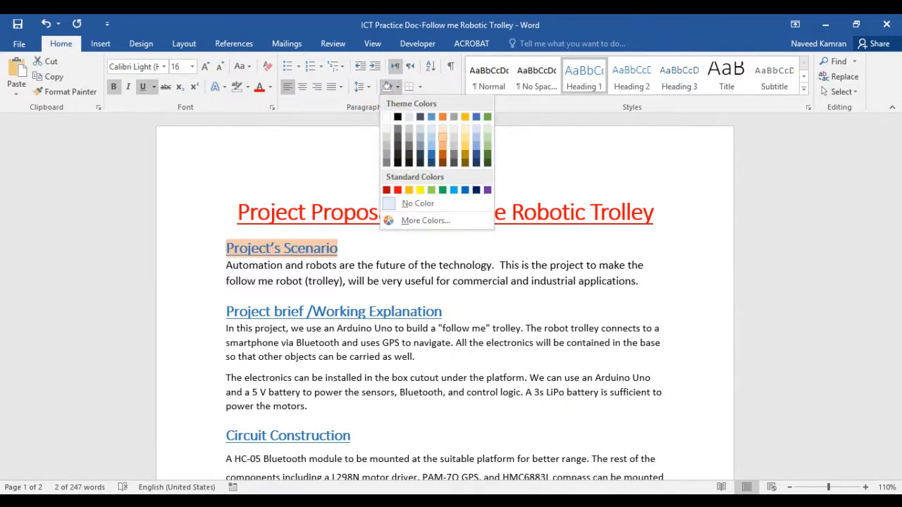
left_click(442, 116)
left_click(329, 252)
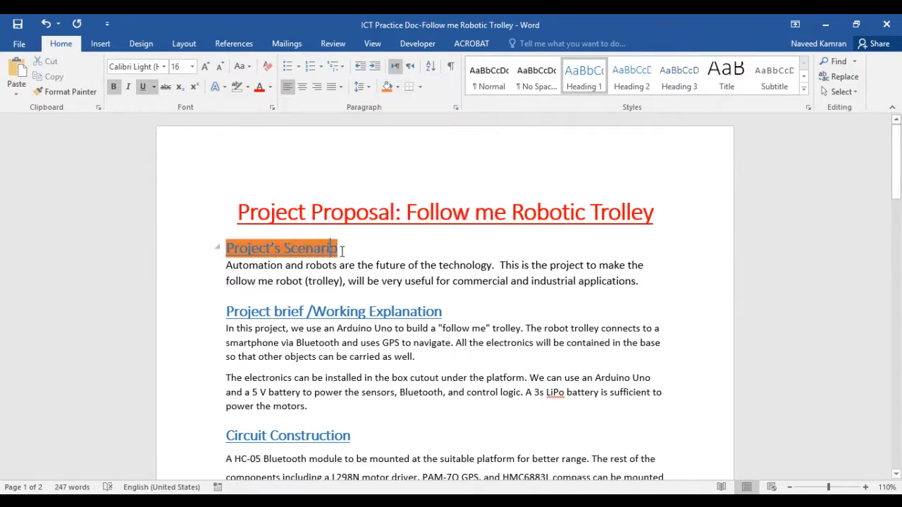
triple_click(320, 252)
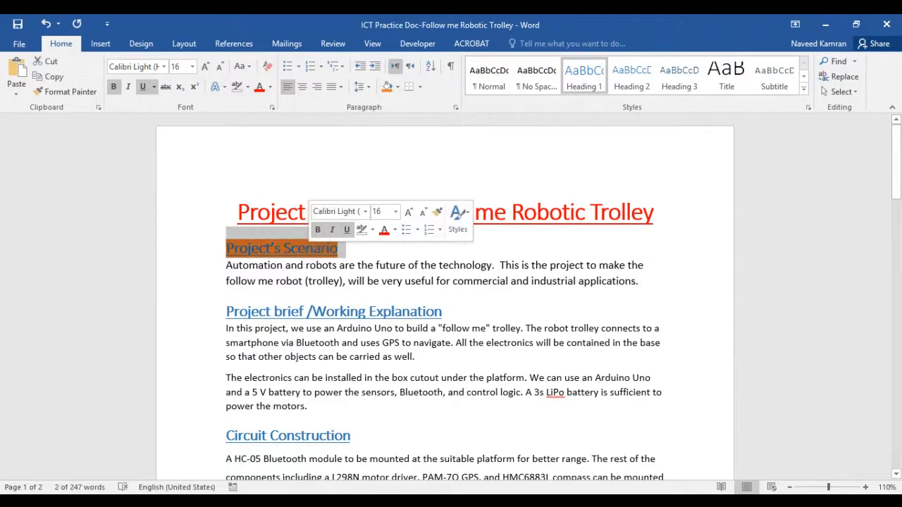
Step: Try a darker blue theme shading across the whole 'Project's Scenario' heading paragraph and undo the heading's shading
left_click(393, 89)
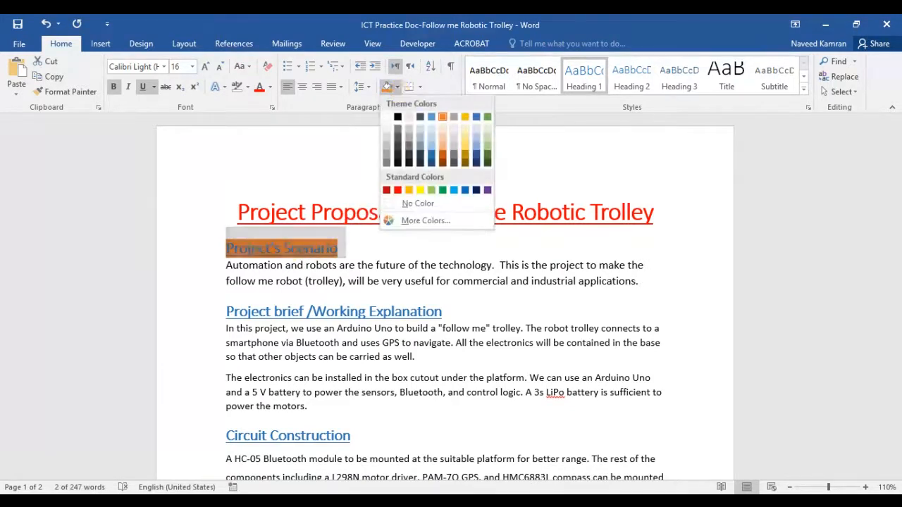
left_click(430, 150)
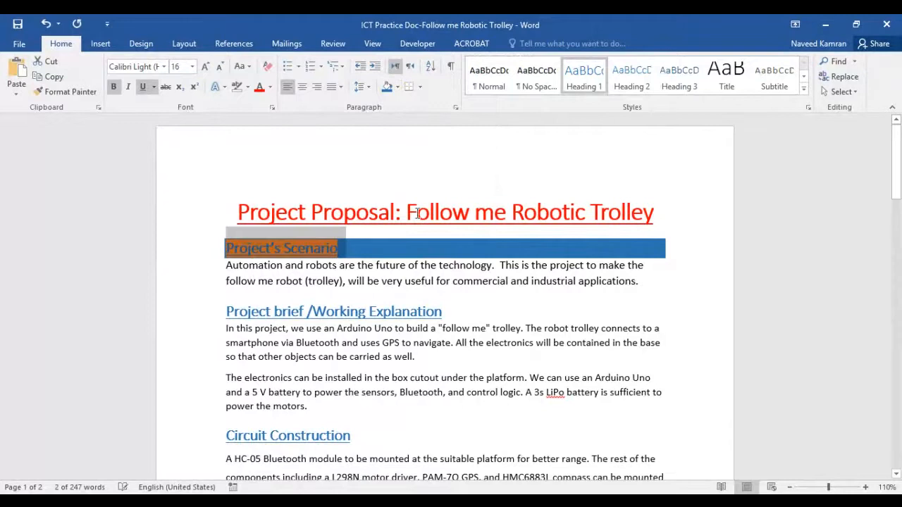
left_click(362, 303)
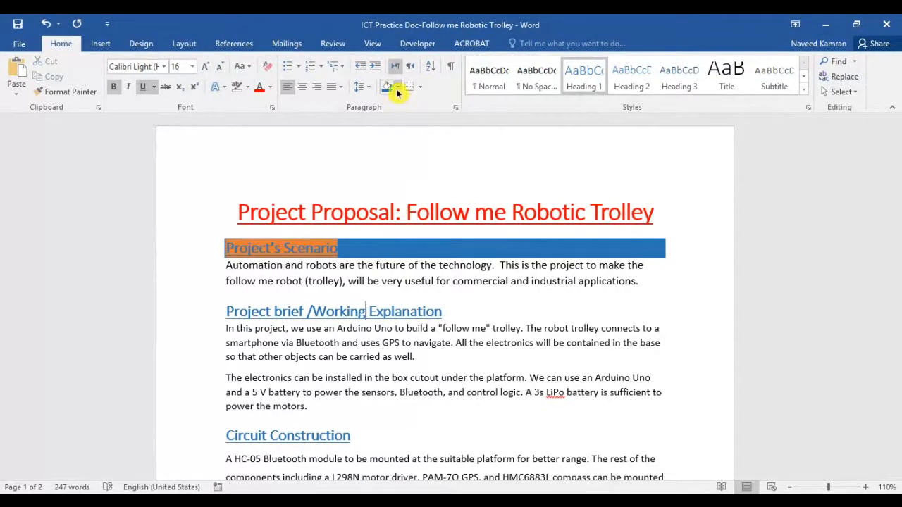
key("ctrl+z")
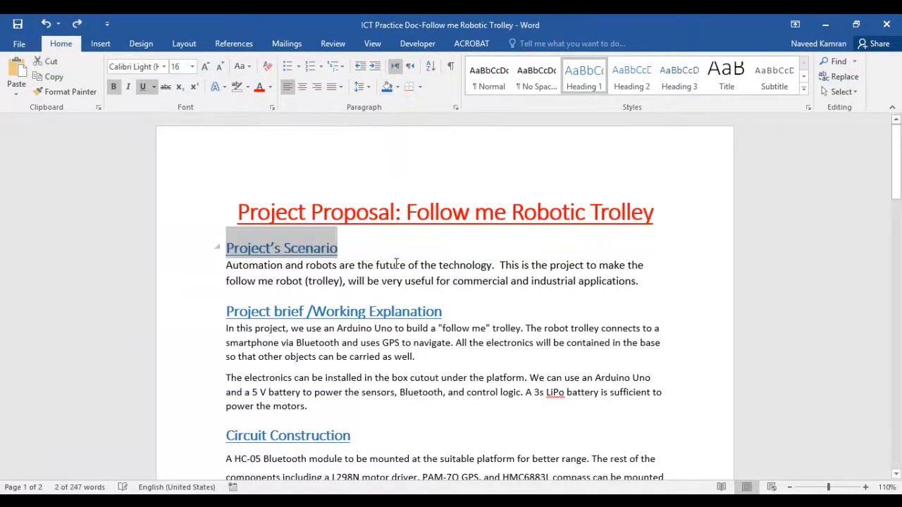
Step: Try gold theme shading across the entire 'Project's Scenario' heading paragraph and undo it
left_click(381, 135)
left_click(275, 248)
triple_click(275, 248)
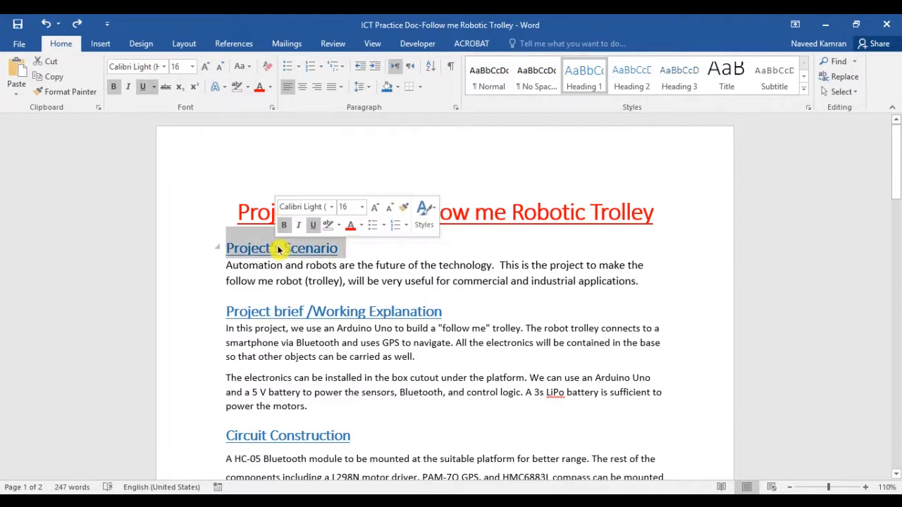
left_click(397, 87)
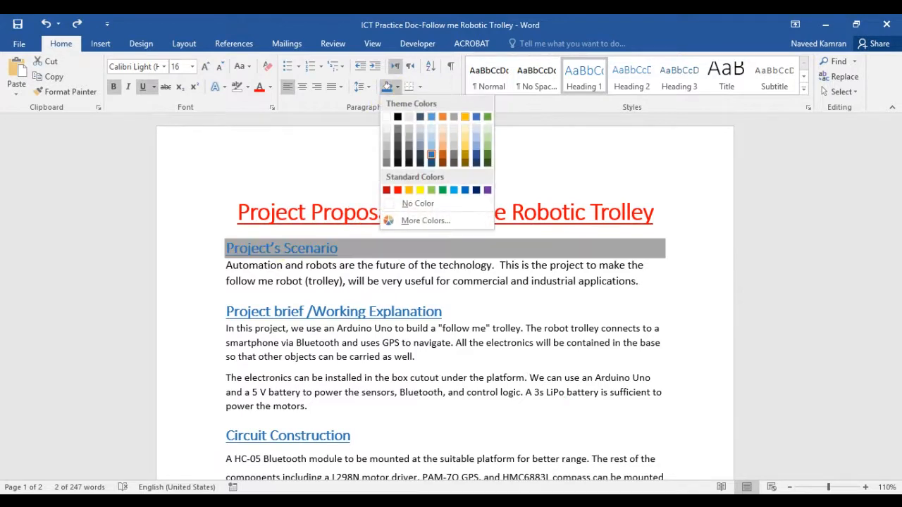
left_click(465, 117)
left_click(407, 265)
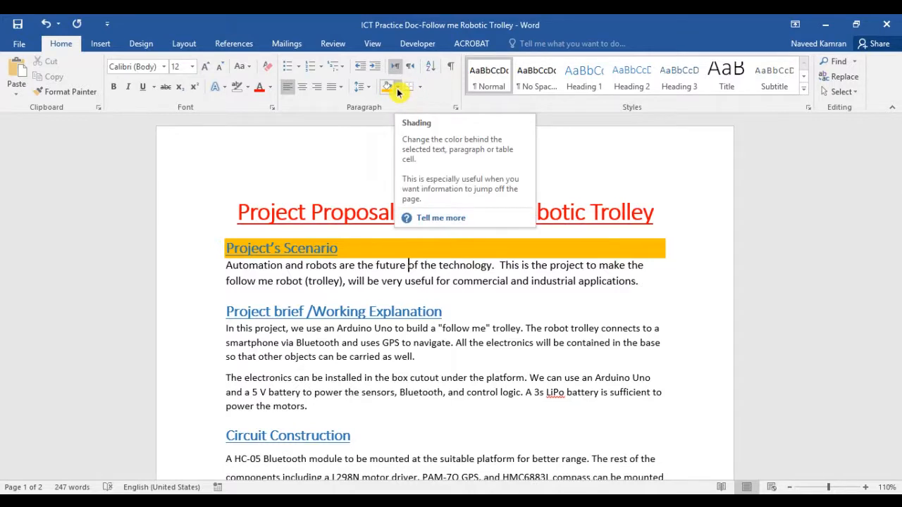
left_click(378, 289)
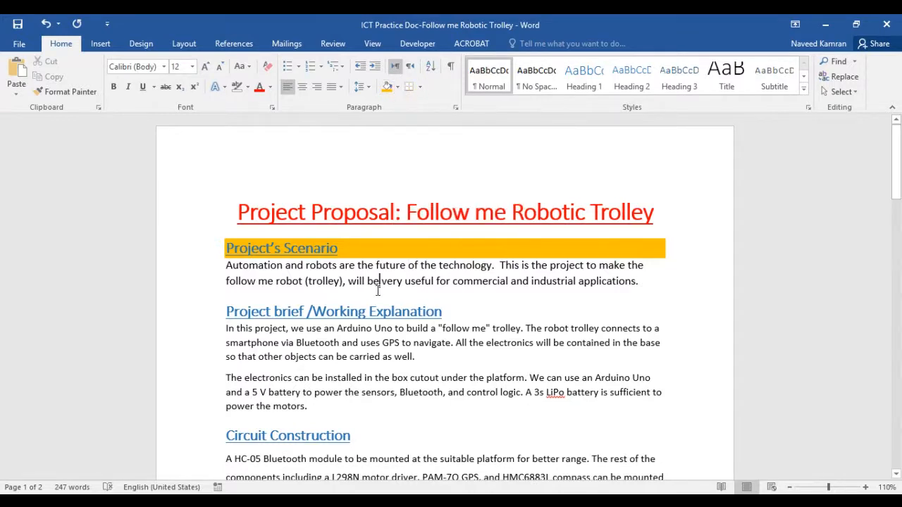
left_click(46, 28)
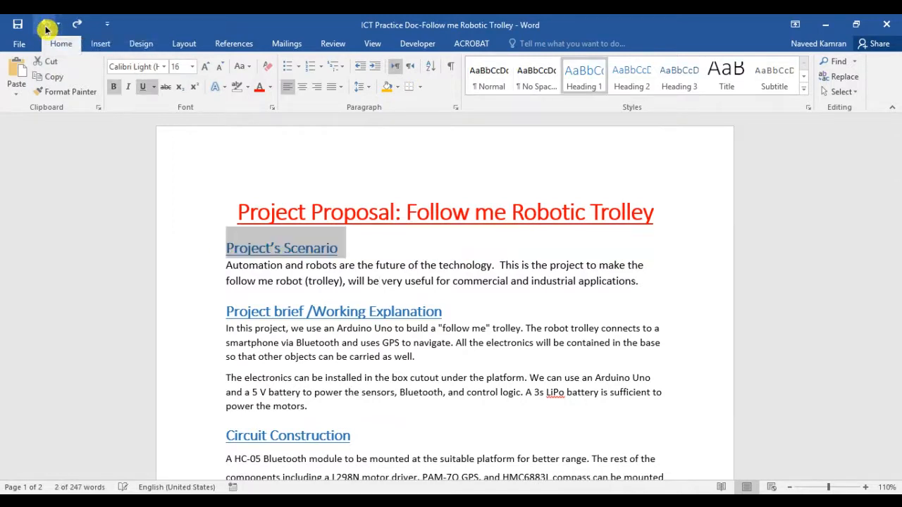
Step: Preview the available text styles on the paragraph under 'Project's Scenario' without applying any
left_click(335, 281)
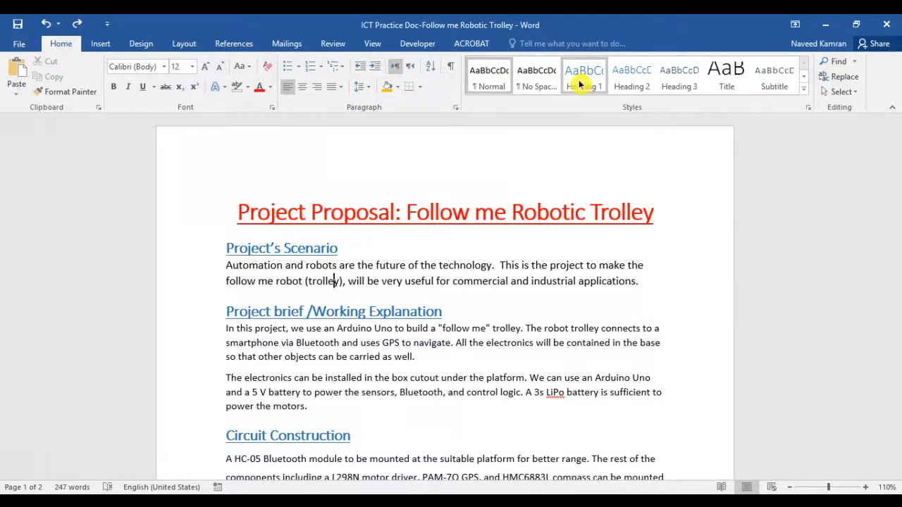
left_click(803, 89)
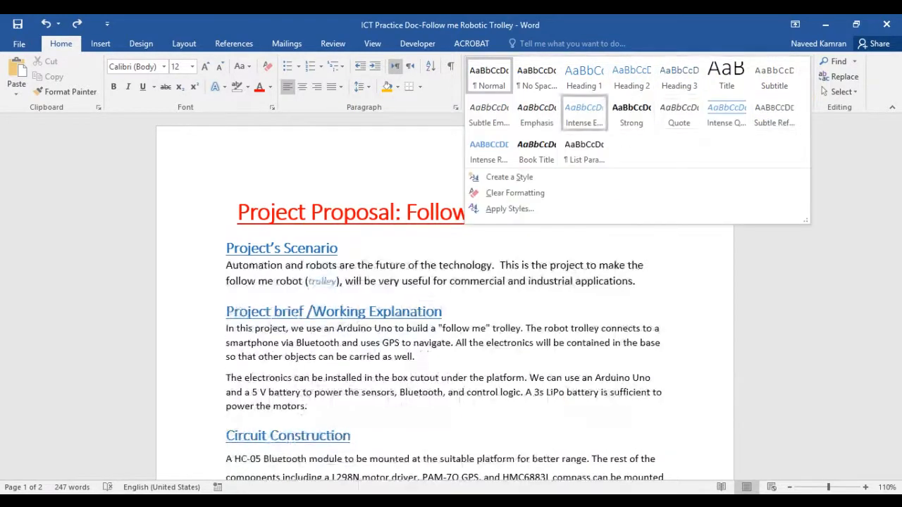
left_click(424, 266)
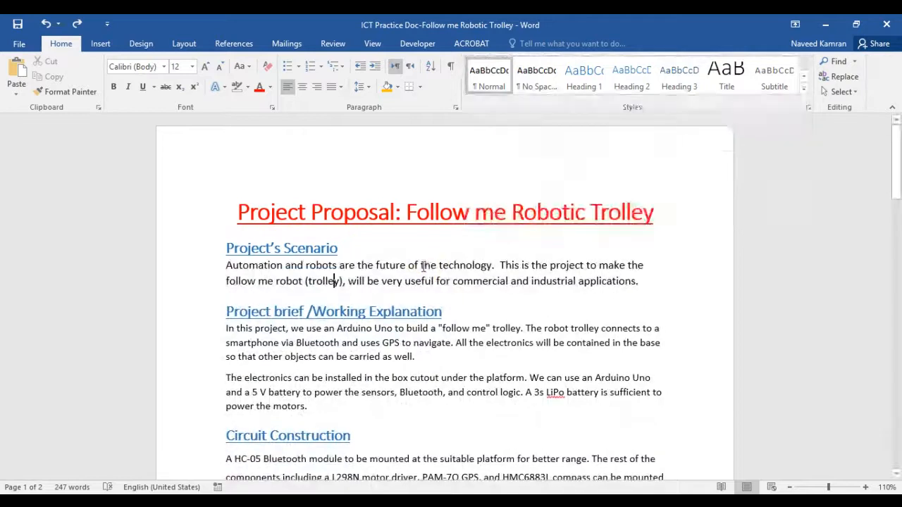
left_click_drag(638, 280, 222, 266)
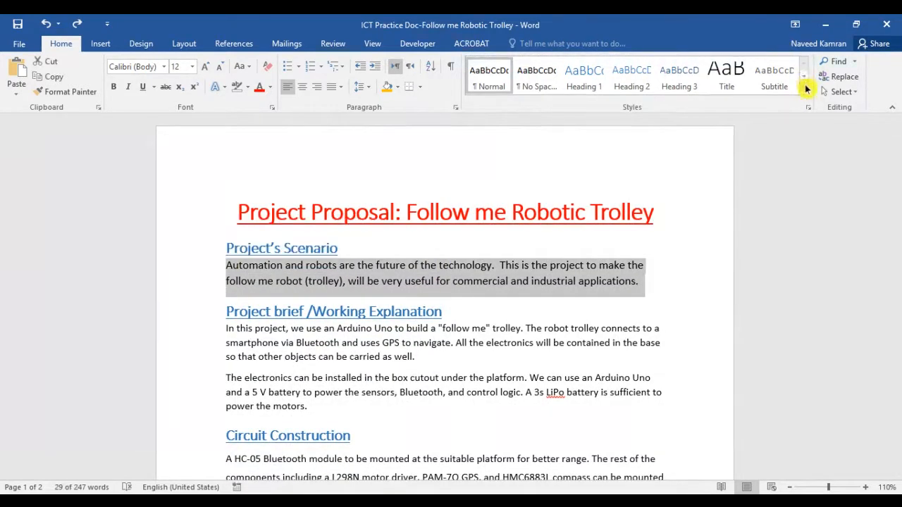
left_click(803, 88)
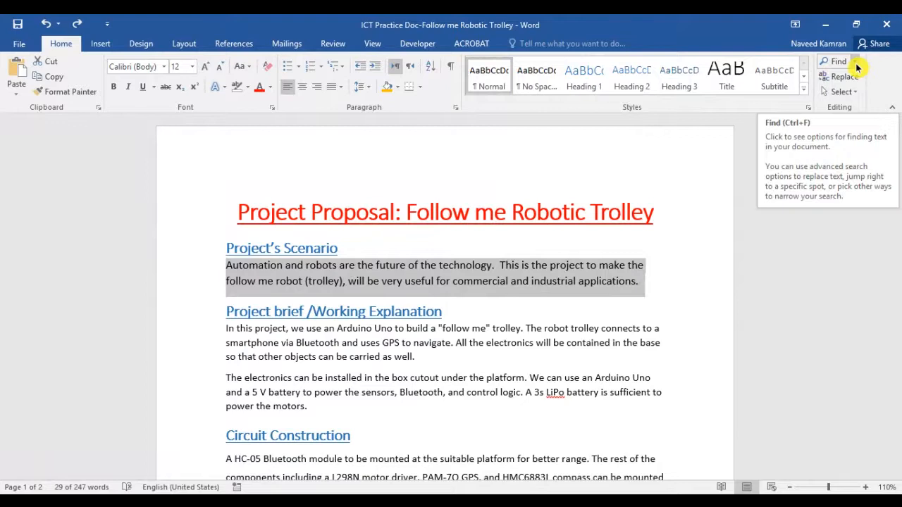
left_click(600, 278)
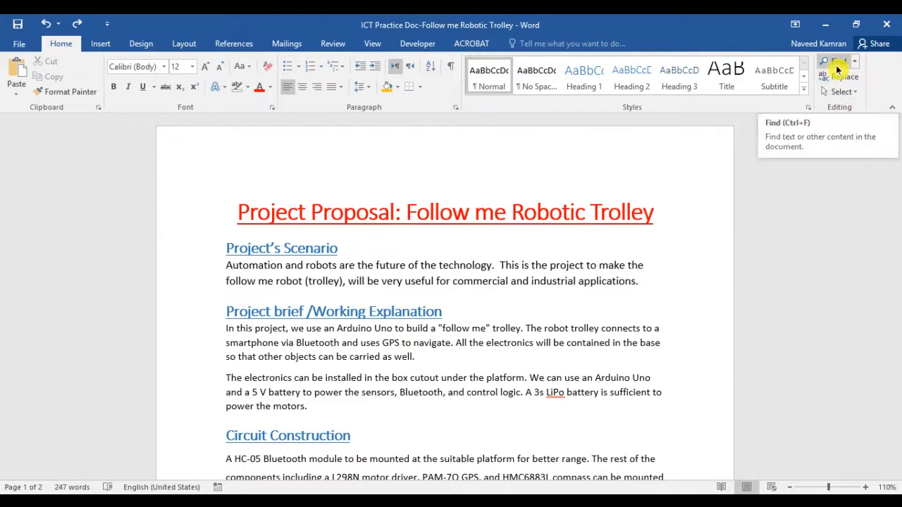
Step: Search the document for 'motor' and step forward and back through the matches
left_click(838, 68)
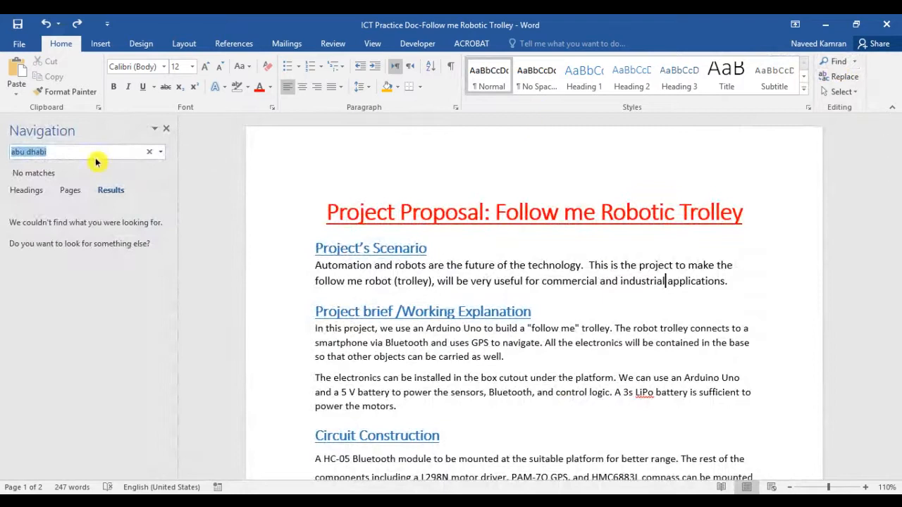
type("motor")
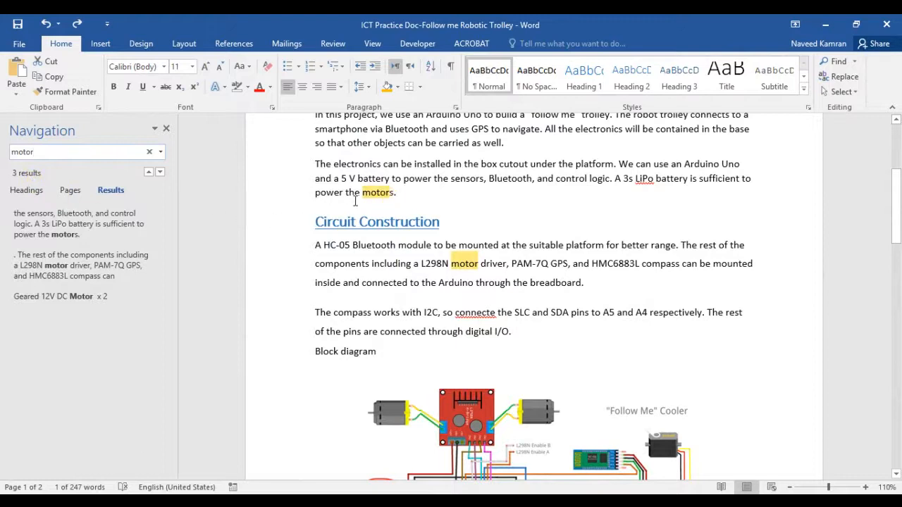
left_click(160, 173)
left_click(162, 174)
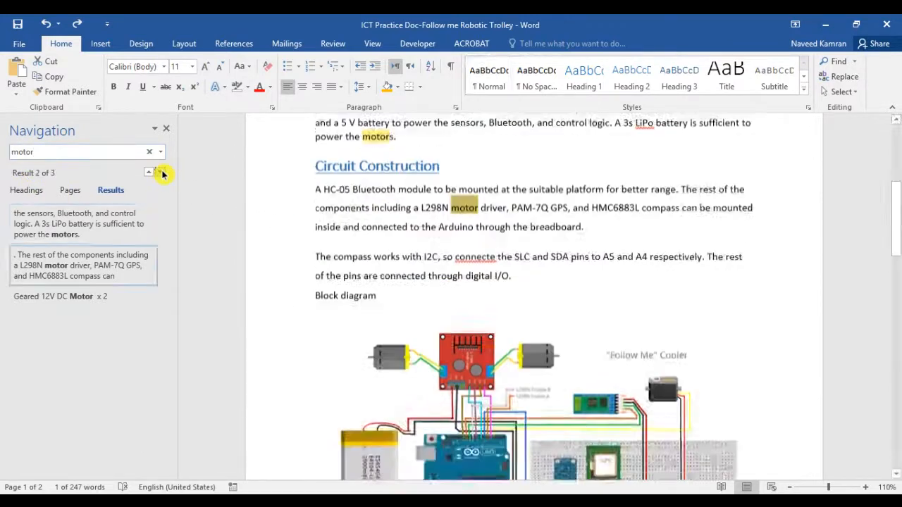
left_click(162, 174)
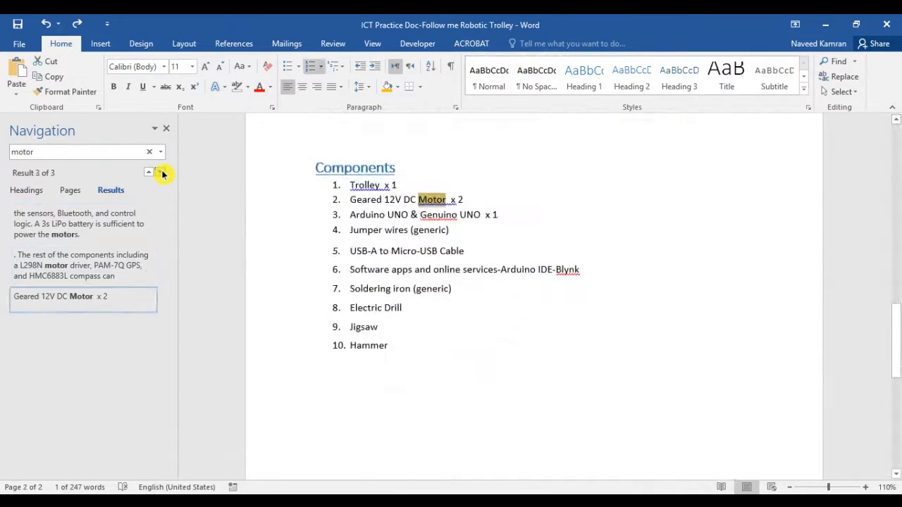
left_click(151, 176)
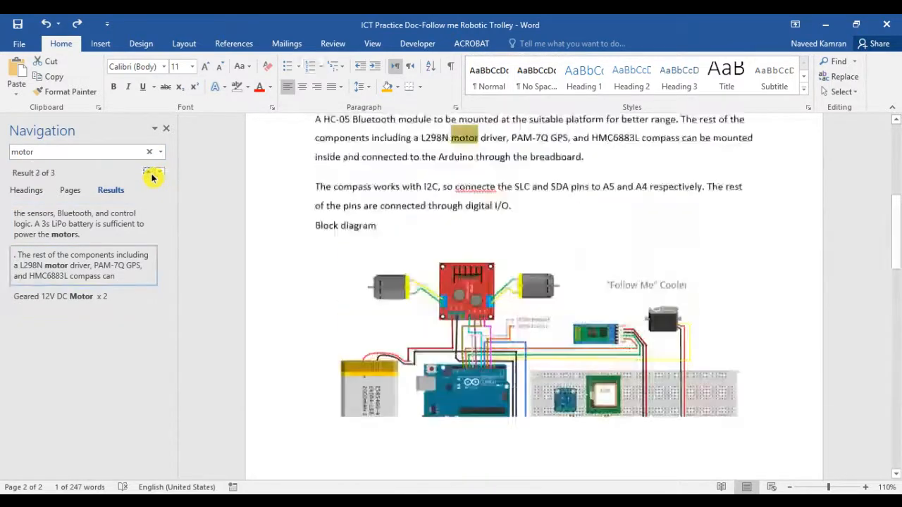
left_click(152, 176)
left_click(152, 176)
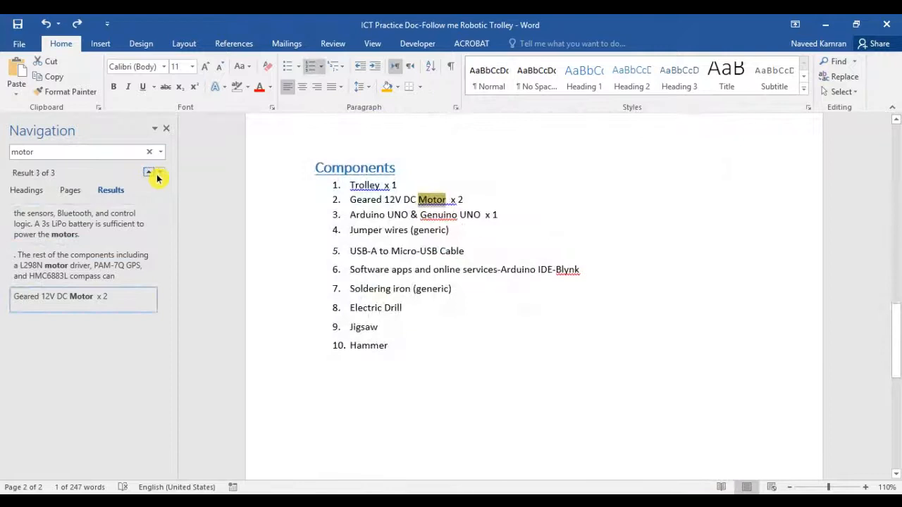
left_click(161, 175)
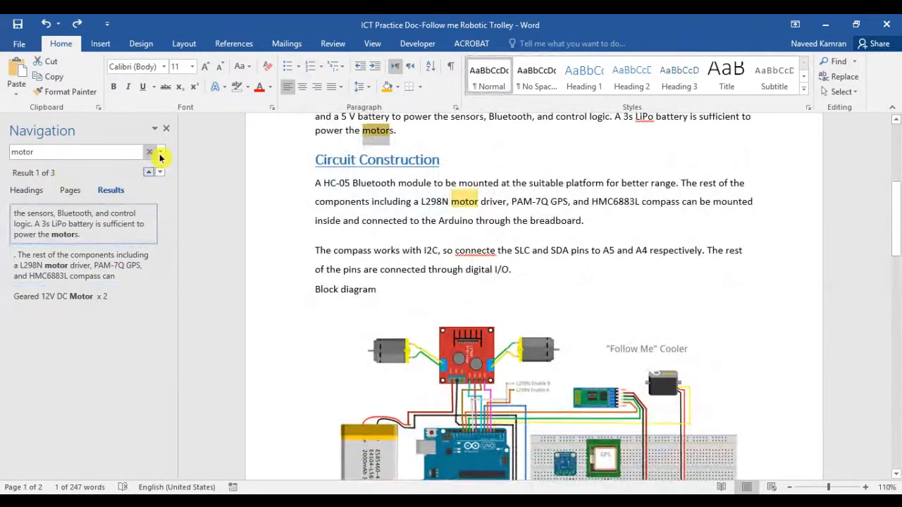
Step: Replace every occurrence of 'motor' with 'motor drive' and check the changed text through to the Components list
left_click(161, 155)
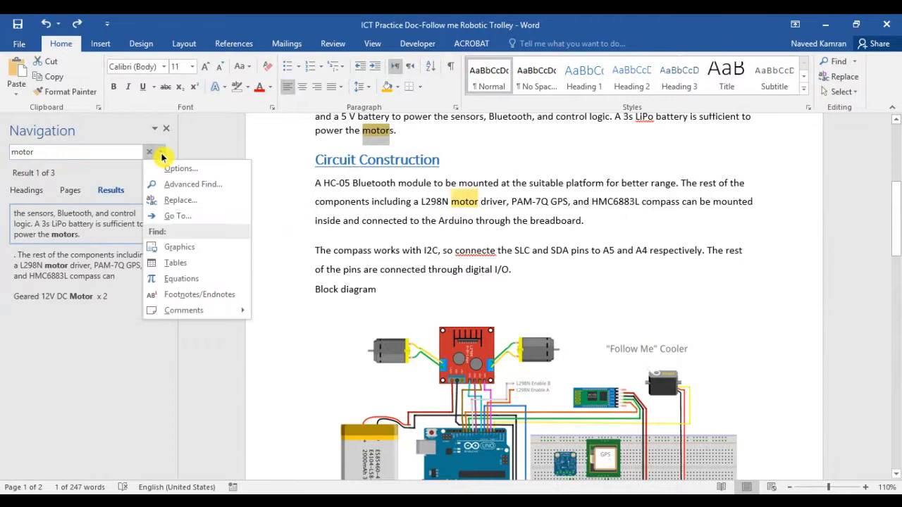
left_click(180, 200)
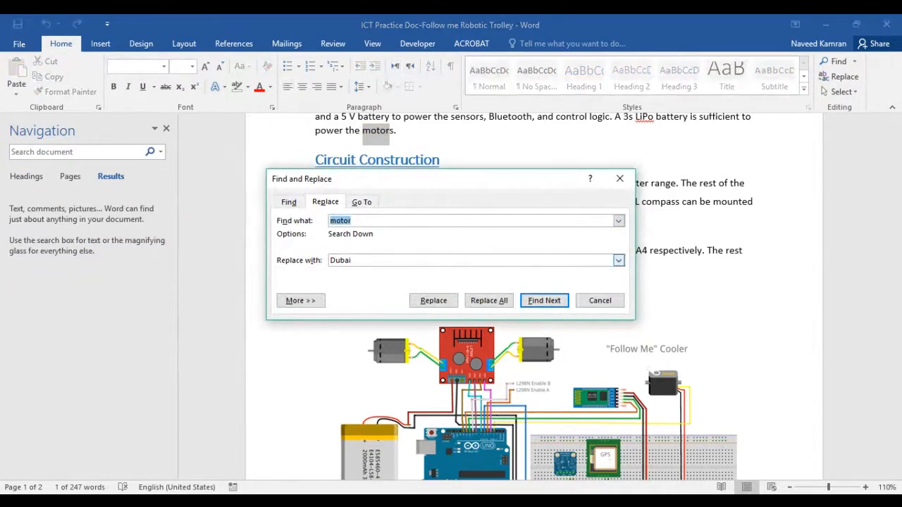
key("Tab")
type("m")
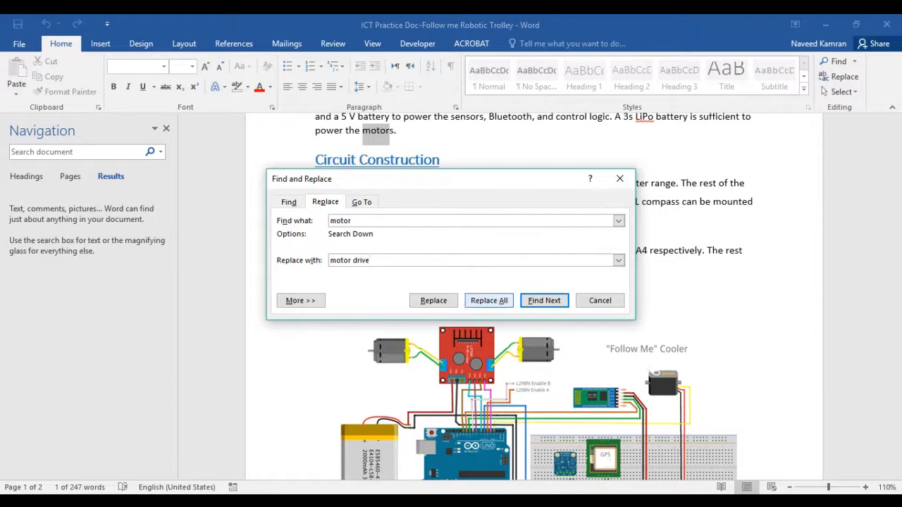
left_click(489, 300)
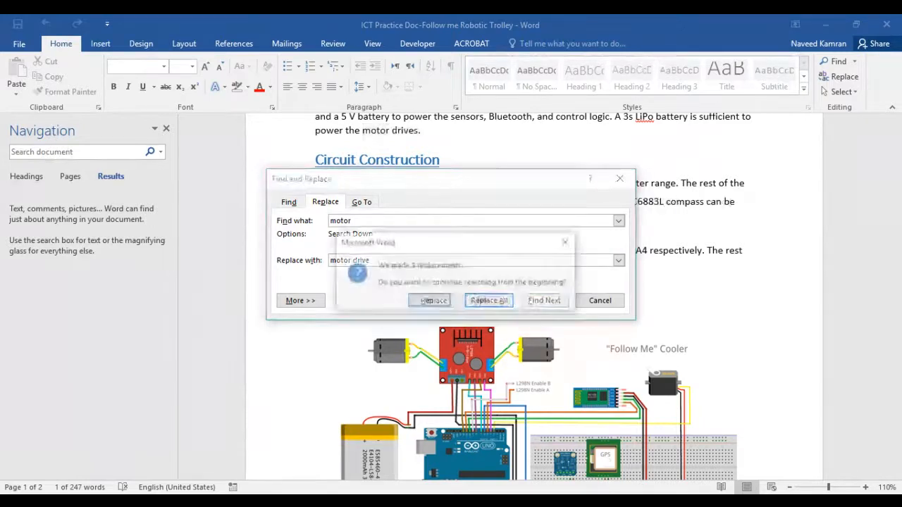
left_click(429, 301)
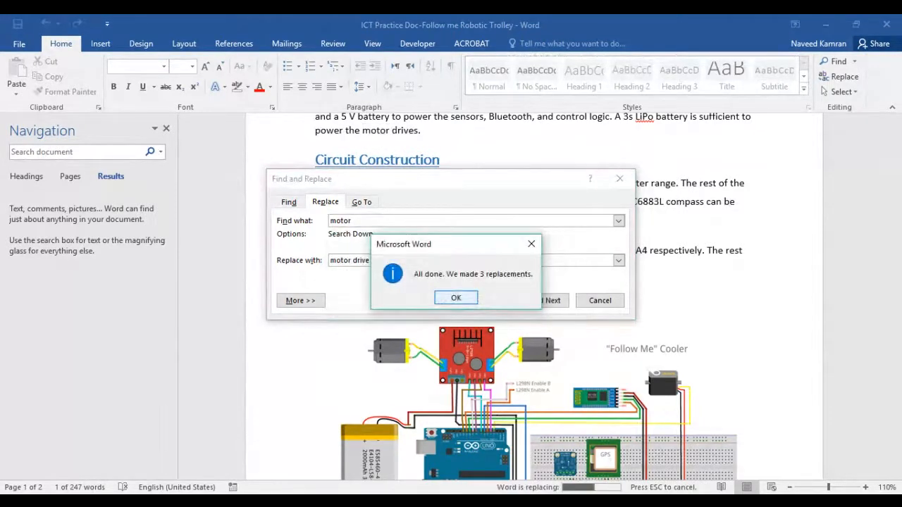
left_click(456, 297)
left_click(599, 301)
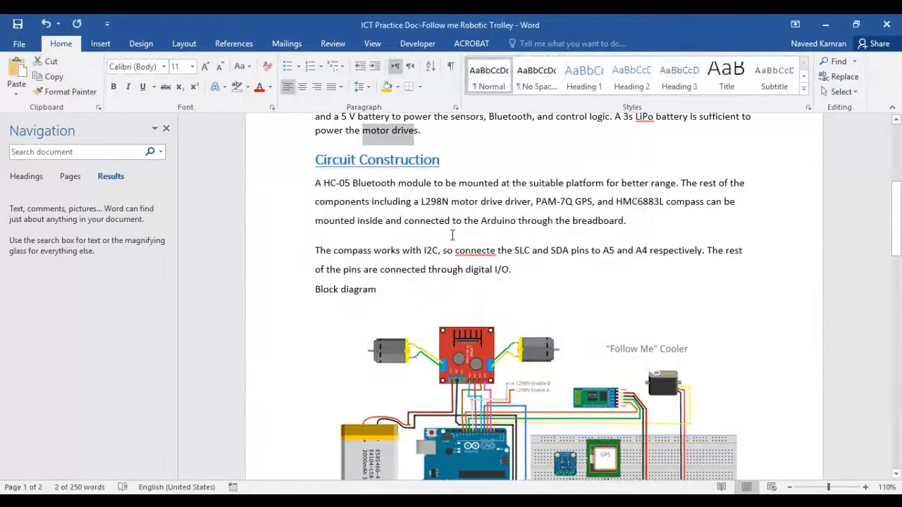
scroll(452, 235, "up", 3)
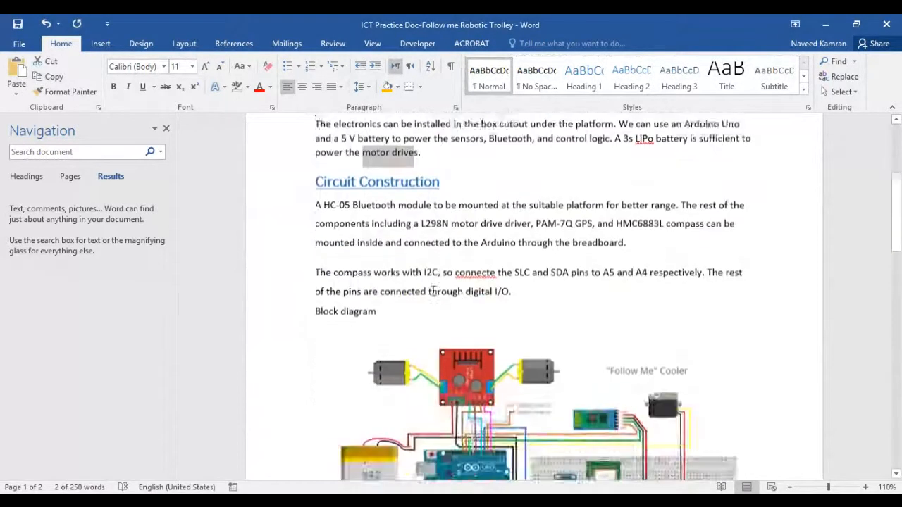
scroll(431, 290, "down", 8)
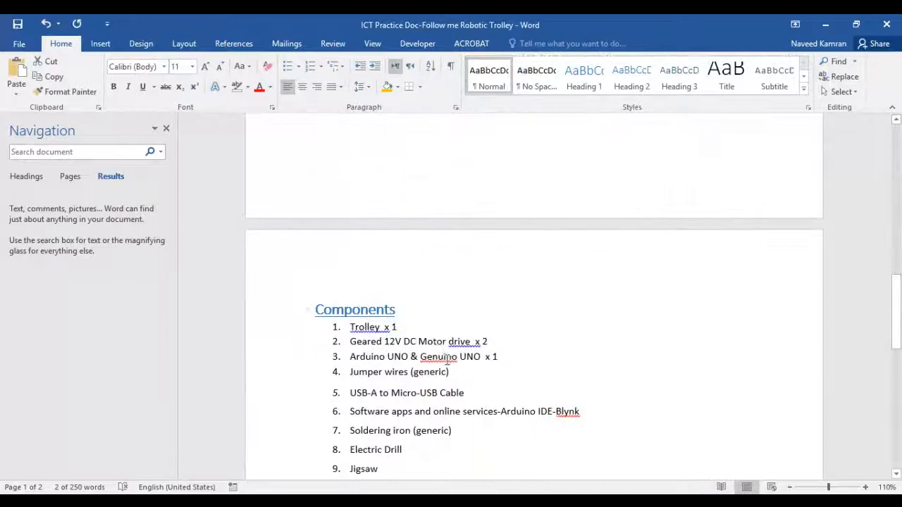
scroll(454, 345, "up", 10)
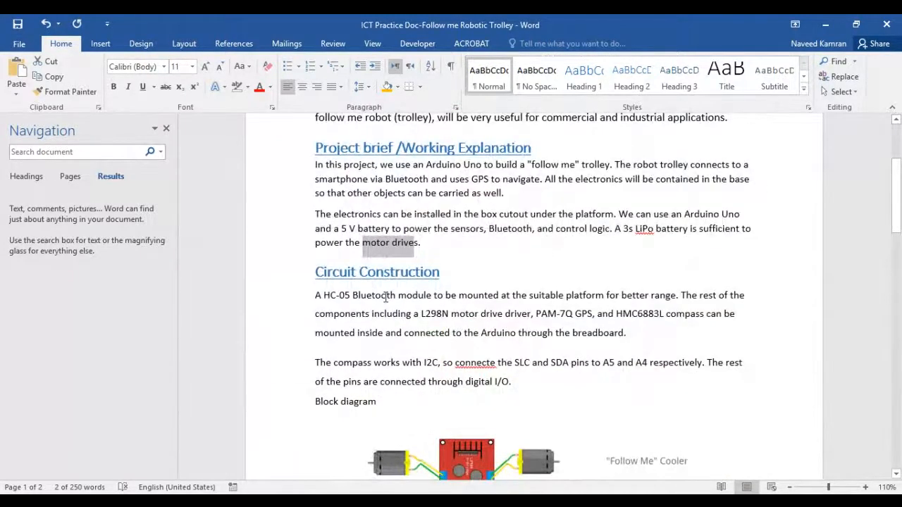
Step: Undo the 'motor drive' replacement and close the document search at the top of the proposal
key("ctrl+z")
left_click(515, 295)
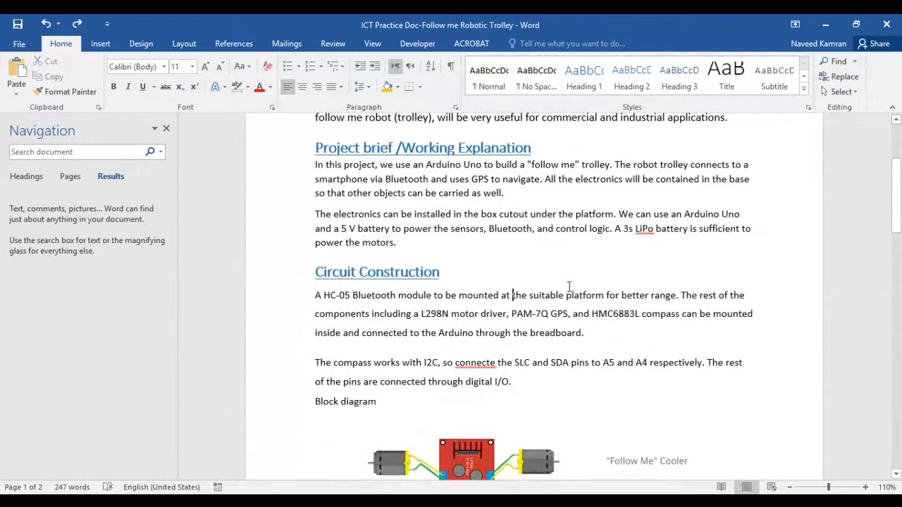
scroll(573, 283, "up", 3)
scroll(684, 248, "up", 1)
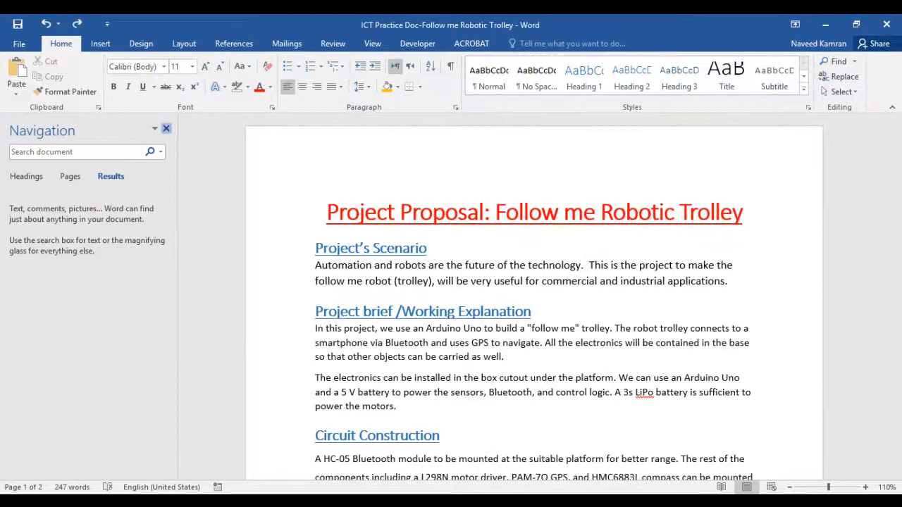
left_click(167, 128)
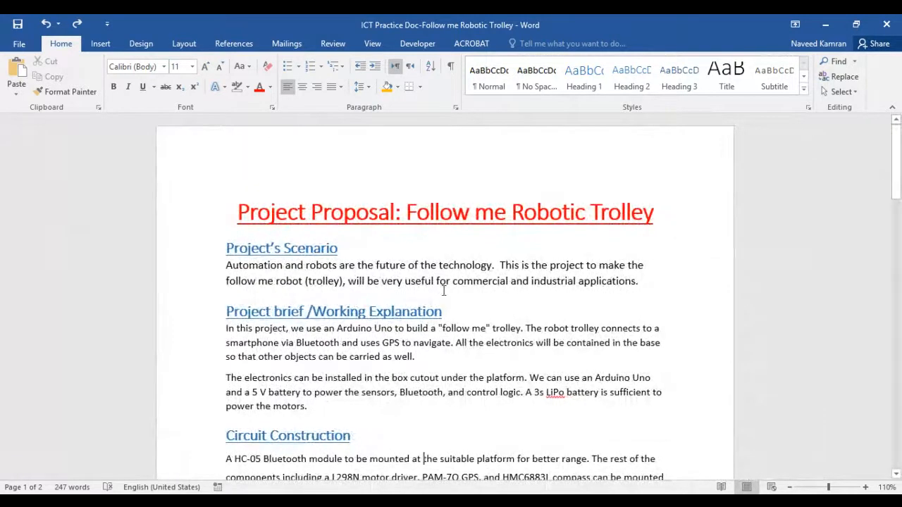